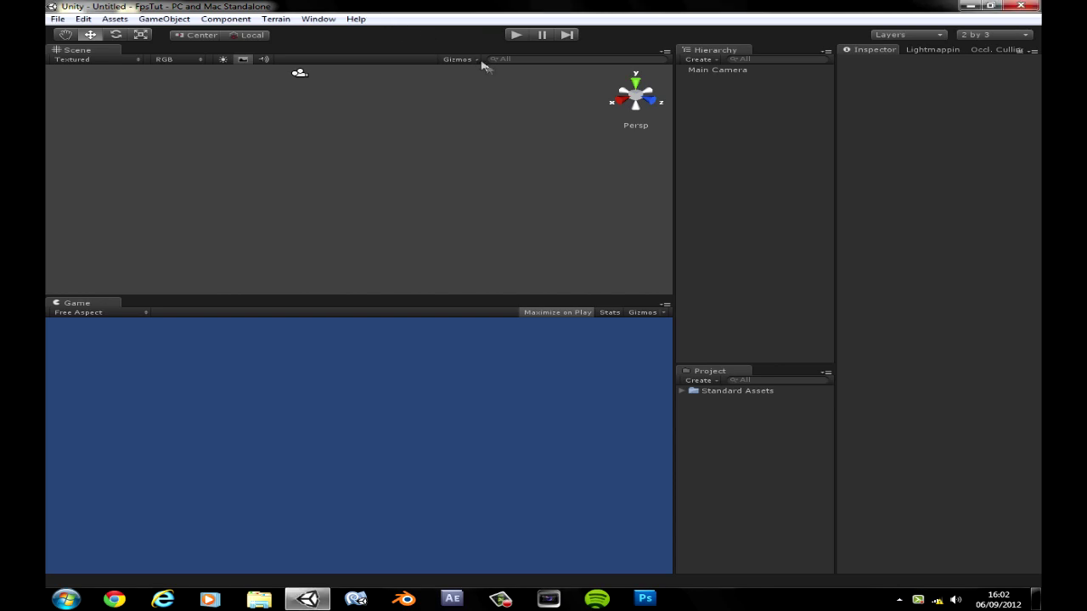
Look over the Main Camera, the Standard Assets folder and the Help menu
click(741, 72)
click(750, 96)
click(736, 394)
click(709, 403)
click(682, 391)
click(682, 392)
click(356, 19)
click(475, 31)
click(737, 390)
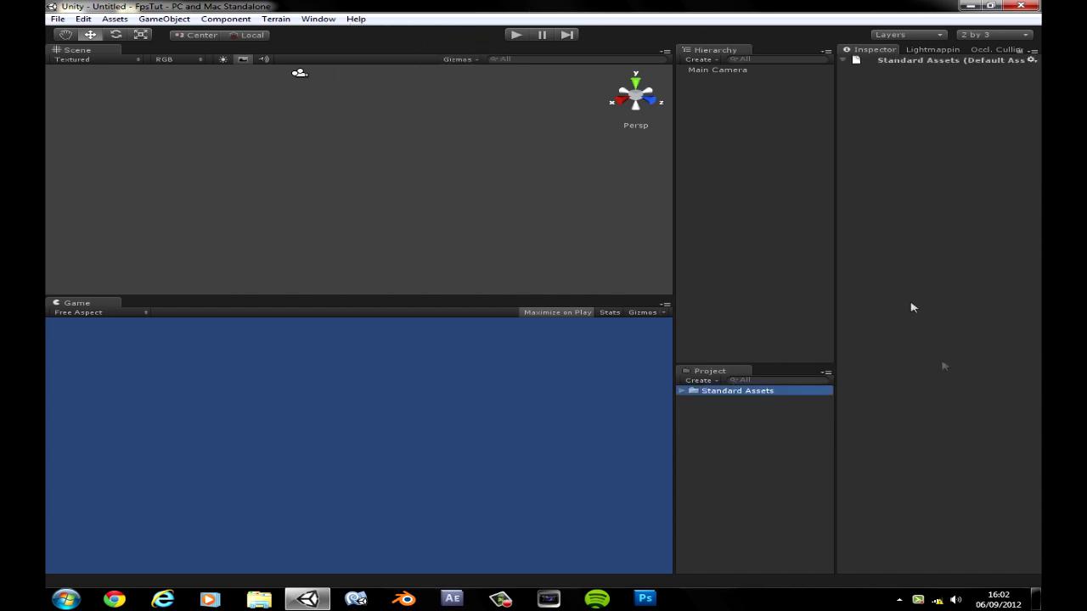
click(708, 205)
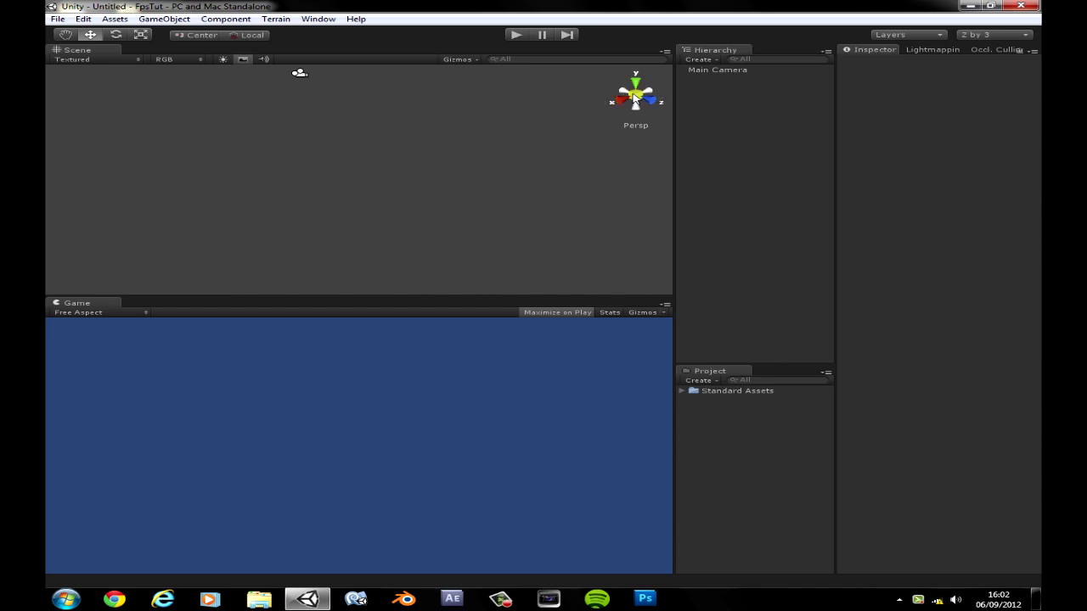
Create a new terrain, align the Main Camera with the view, then delete the camera
click(276, 18)
click(293, 31)
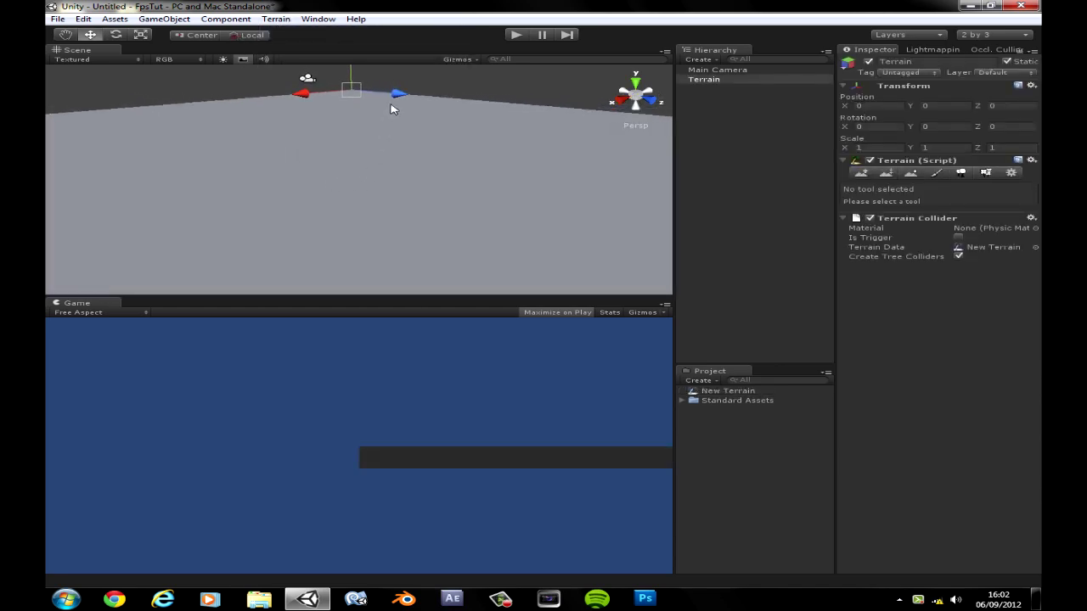
click(731, 71)
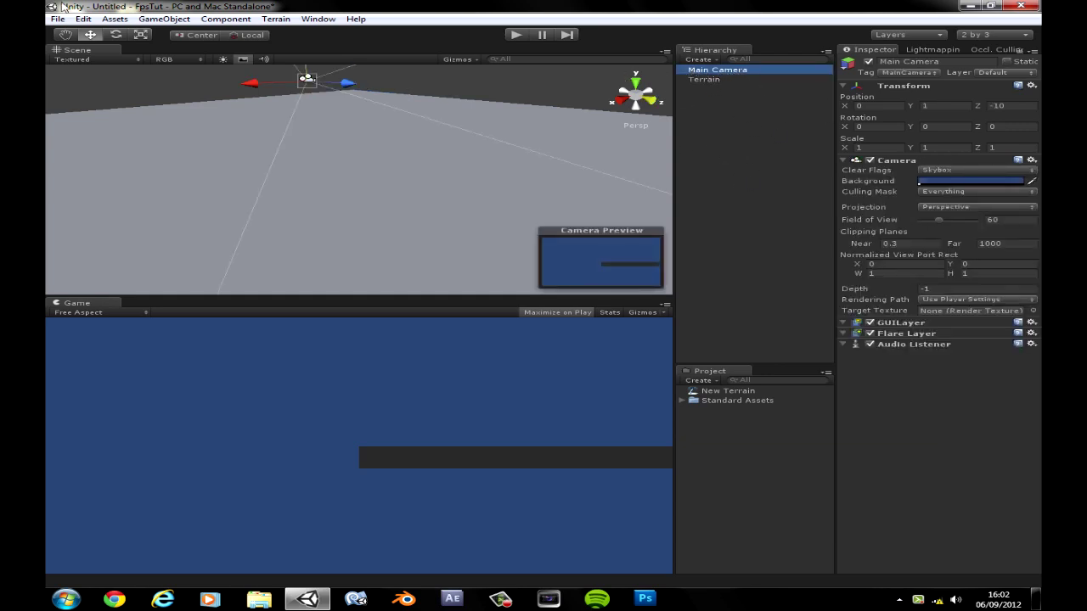
click(163, 18)
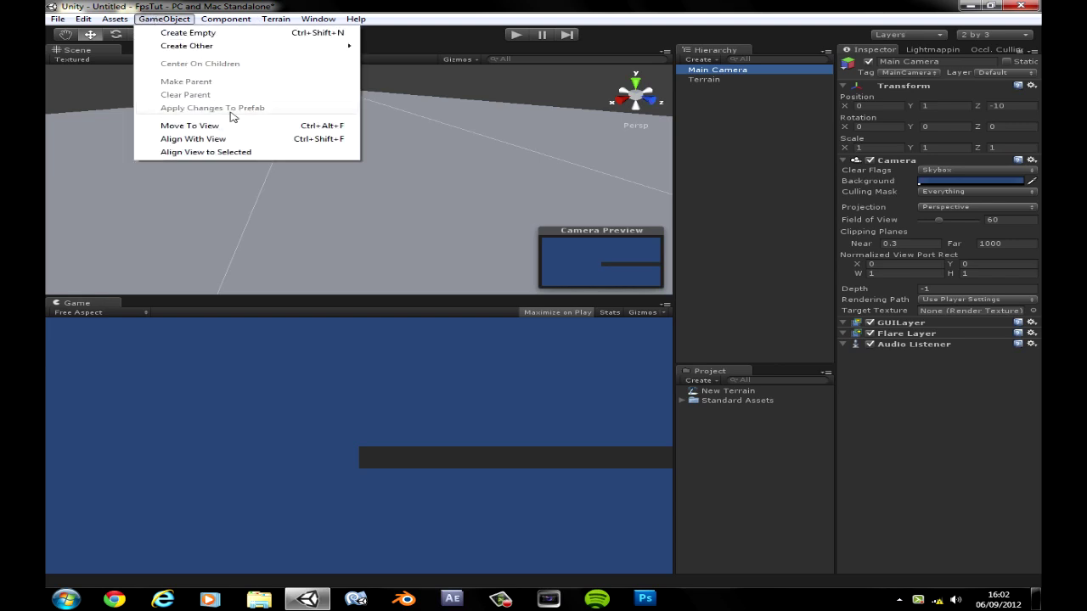
click(208, 139)
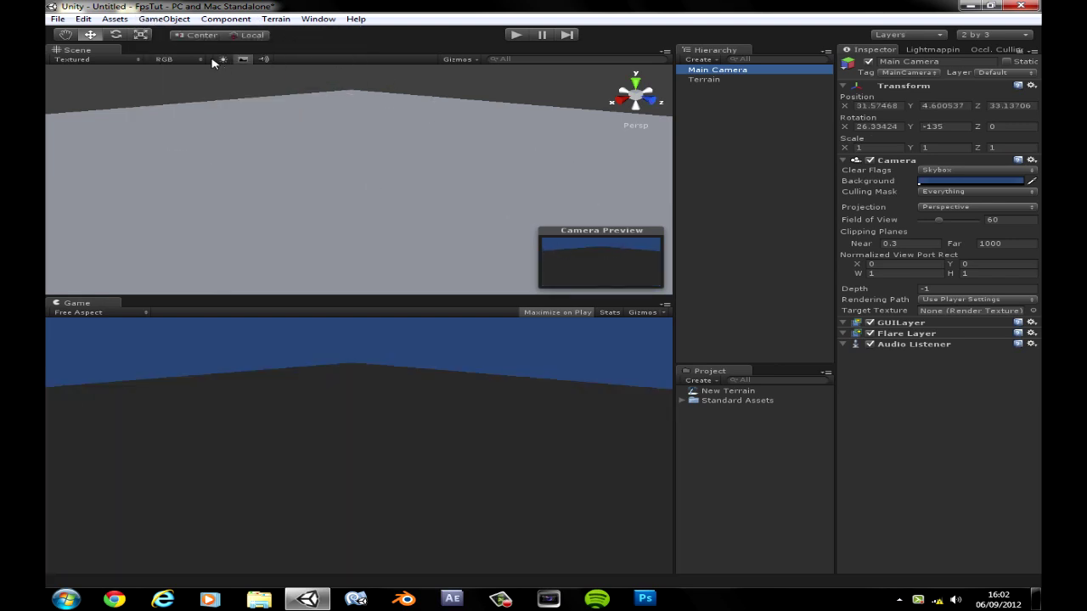
click(228, 19)
mouse_move(164, 19)
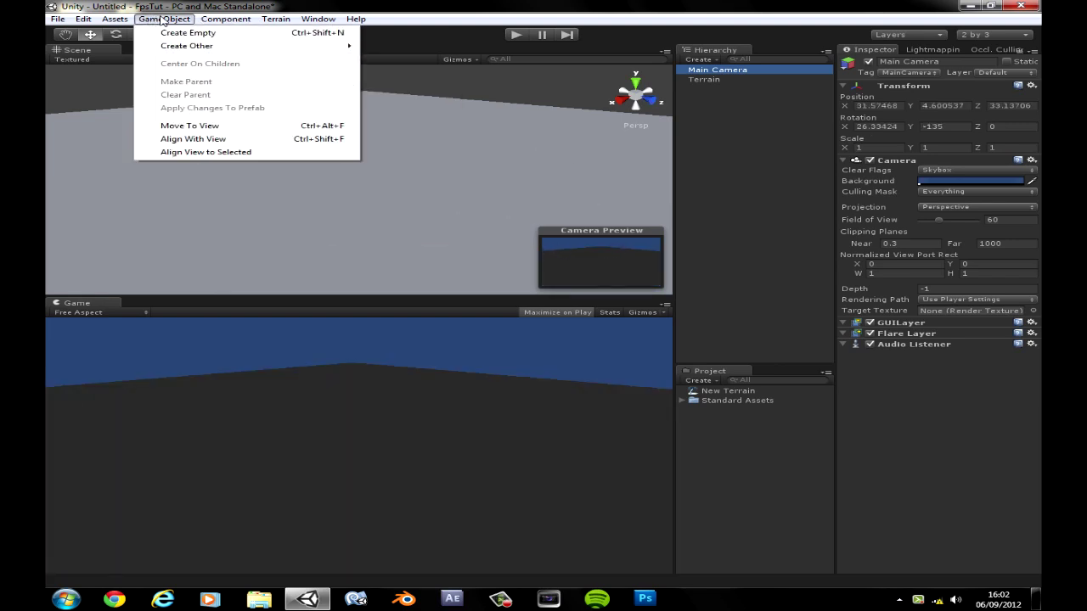
mouse_move(187, 46)
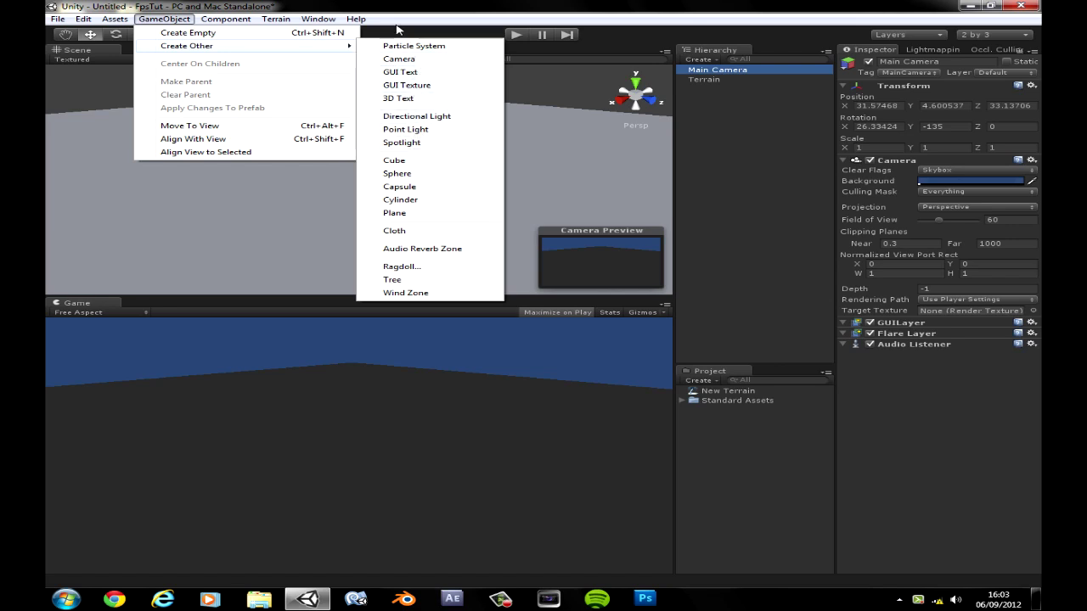
click(722, 82)
key(Delete)
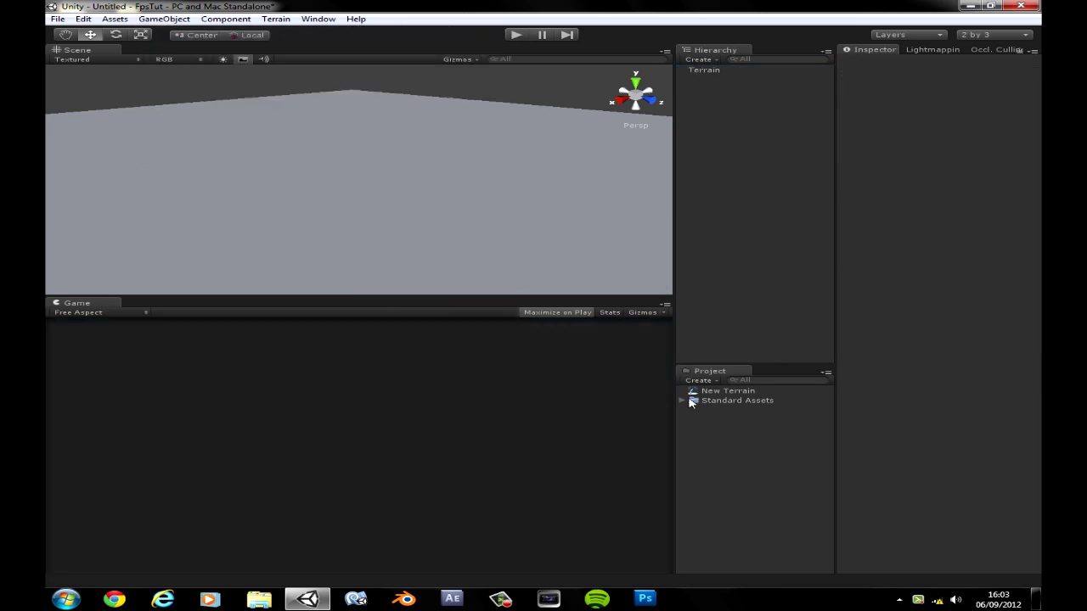
Drag a First Person Controller from Standard Assets > Character Controllers onto the terrain
click(683, 400)
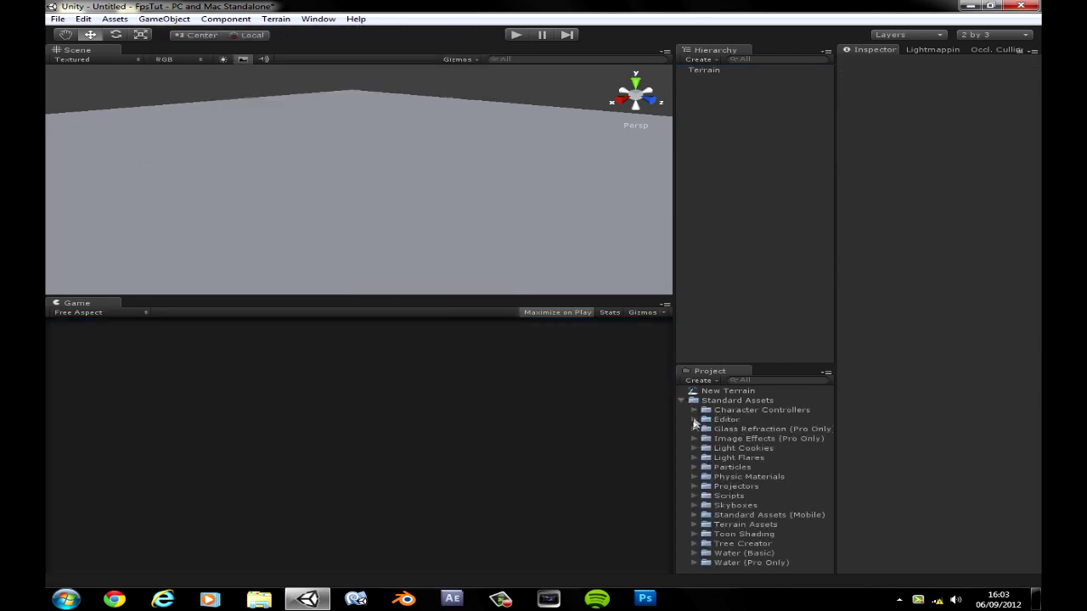
click(694, 410)
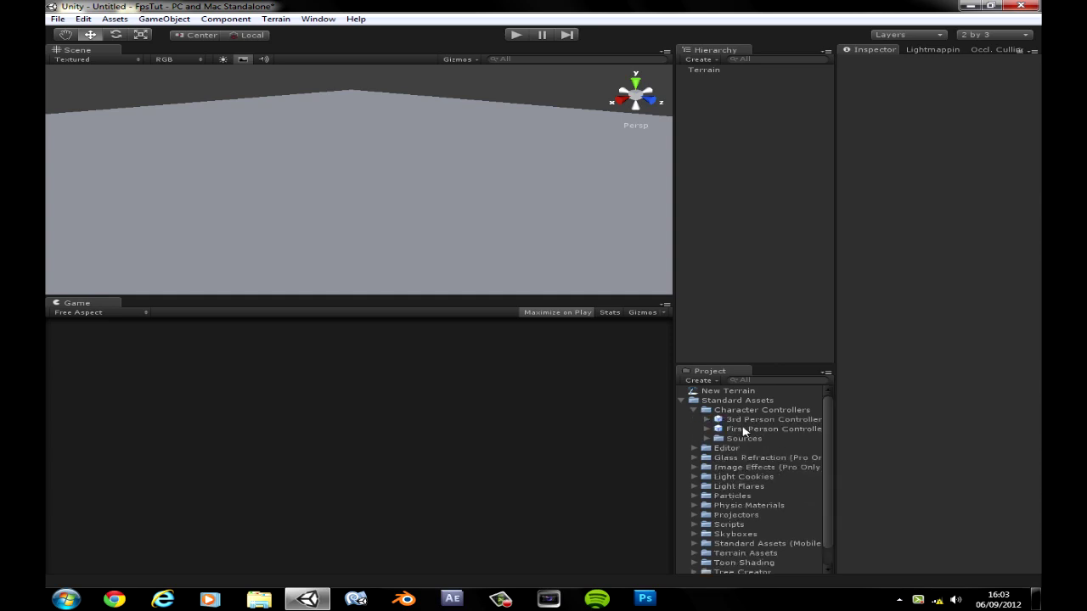
drag(744, 432, 326, 205)
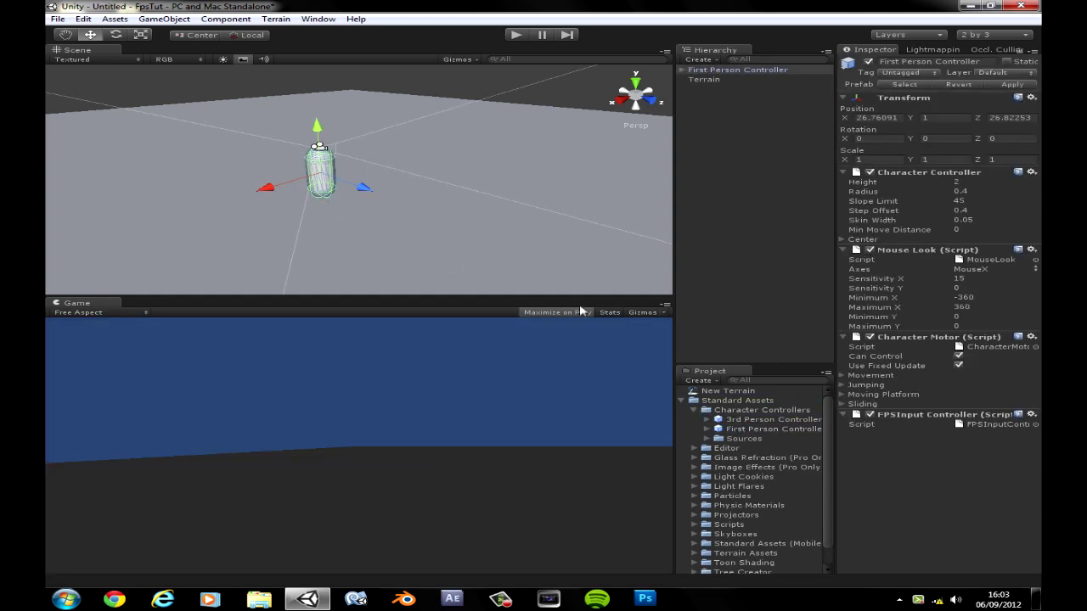
Collapse Standard Assets and inspect the New Terrain data asset
click(683, 401)
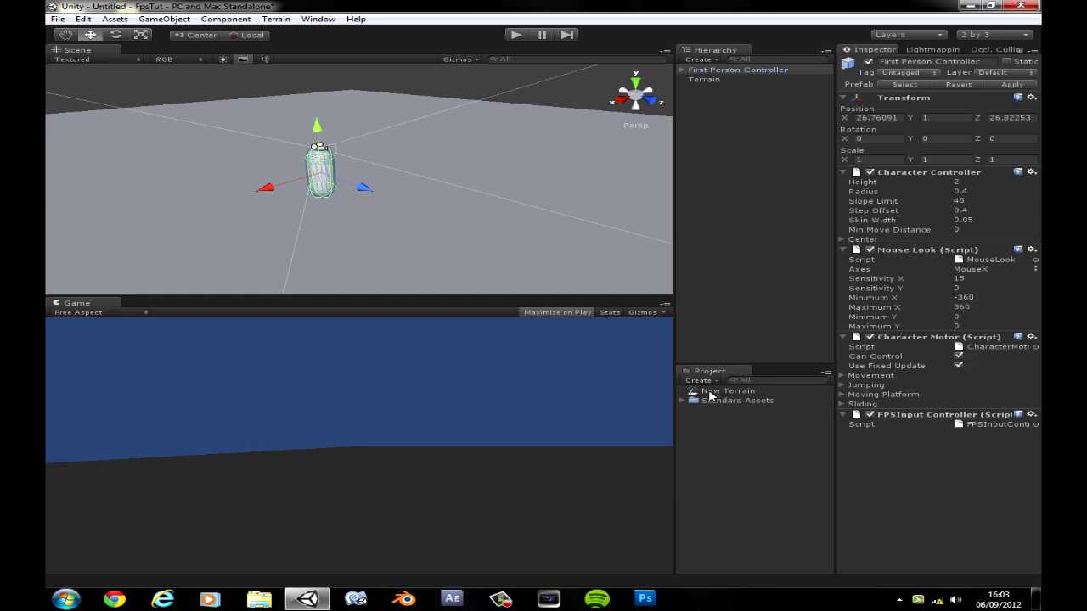
click(710, 393)
click(716, 401)
click(718, 392)
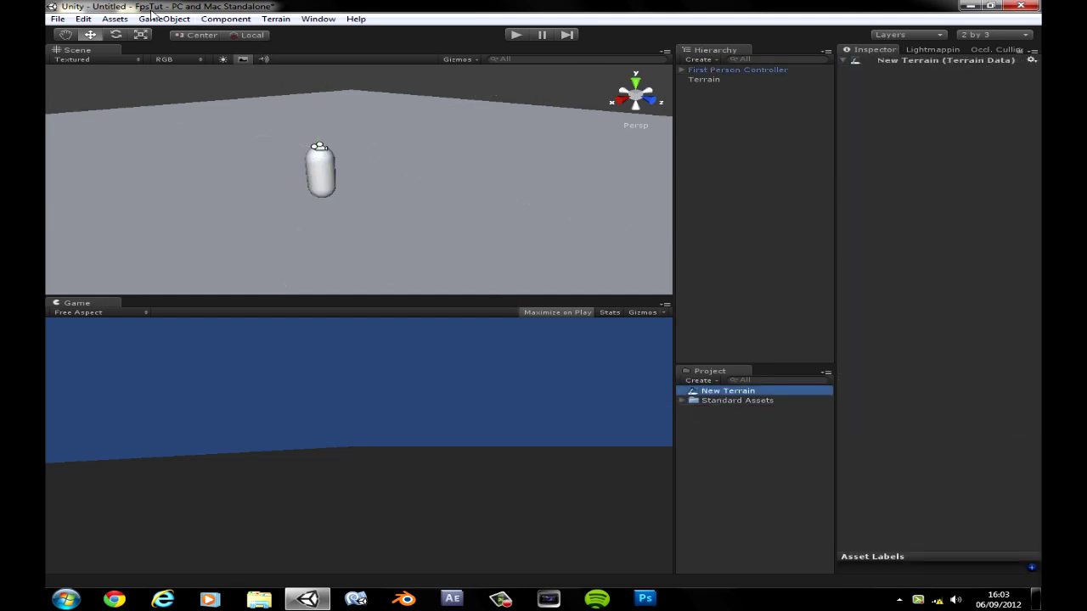
click(154, 18)
Add a directional light and rotate it to angle across the terrain
mouse_move(197, 46)
click(431, 120)
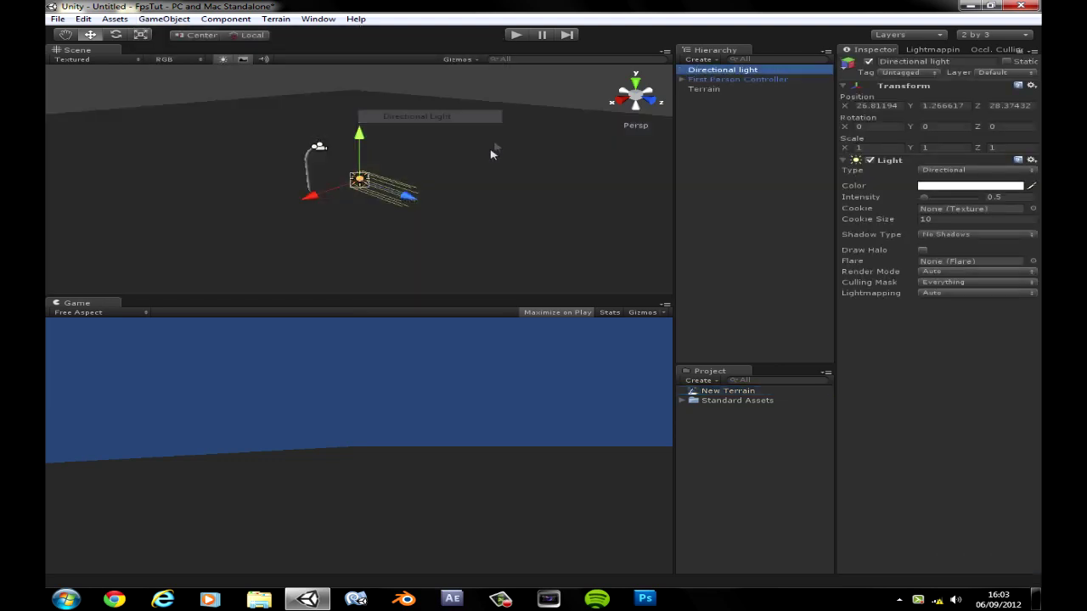
click(115, 35)
drag(359, 180, 392, 182)
Test the scene in play mode, then deselect the light
click(516, 35)
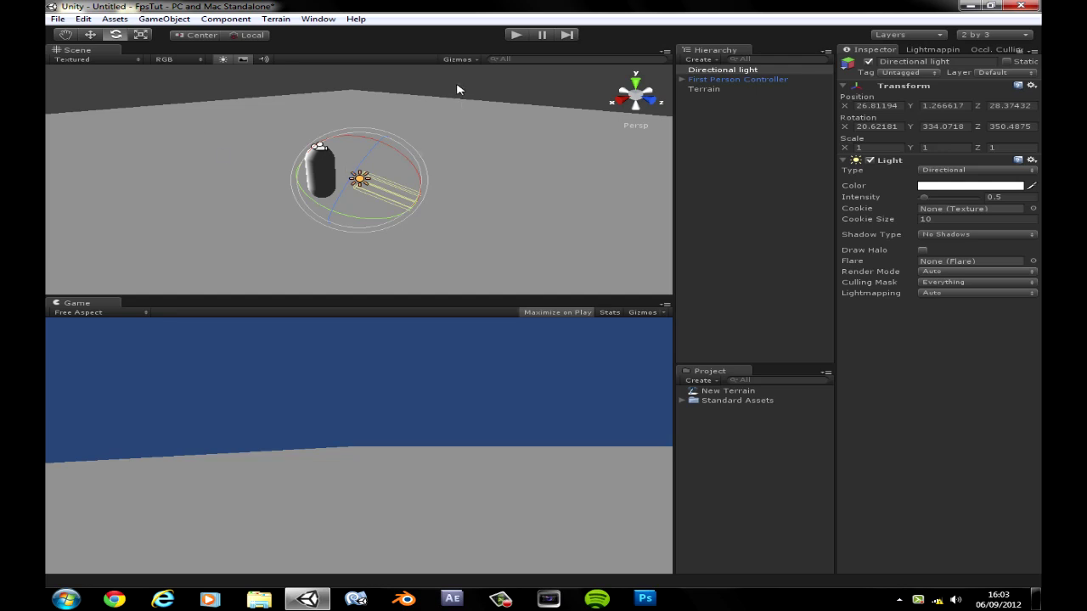
click(457, 89)
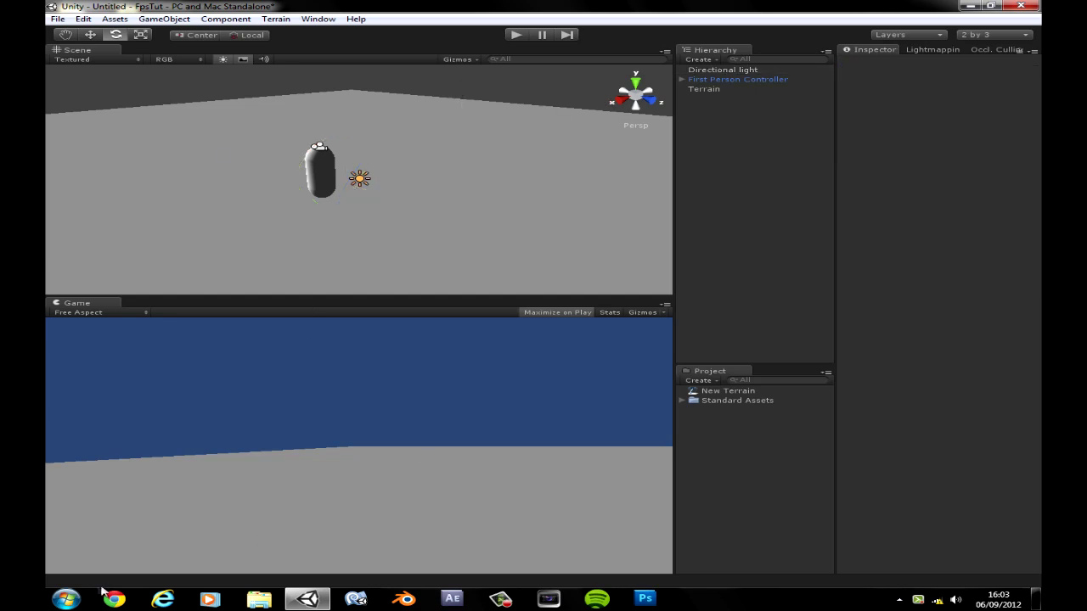
click(164, 19)
Create a cube, frame it, and scale it down into a thin flat bar
mouse_move(323, 52)
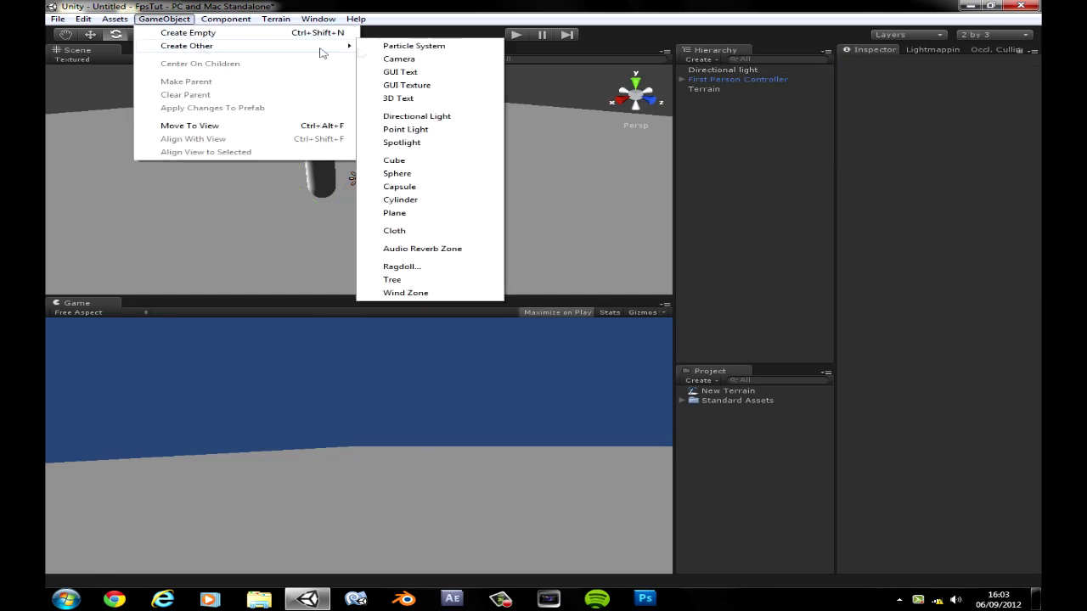
click(411, 162)
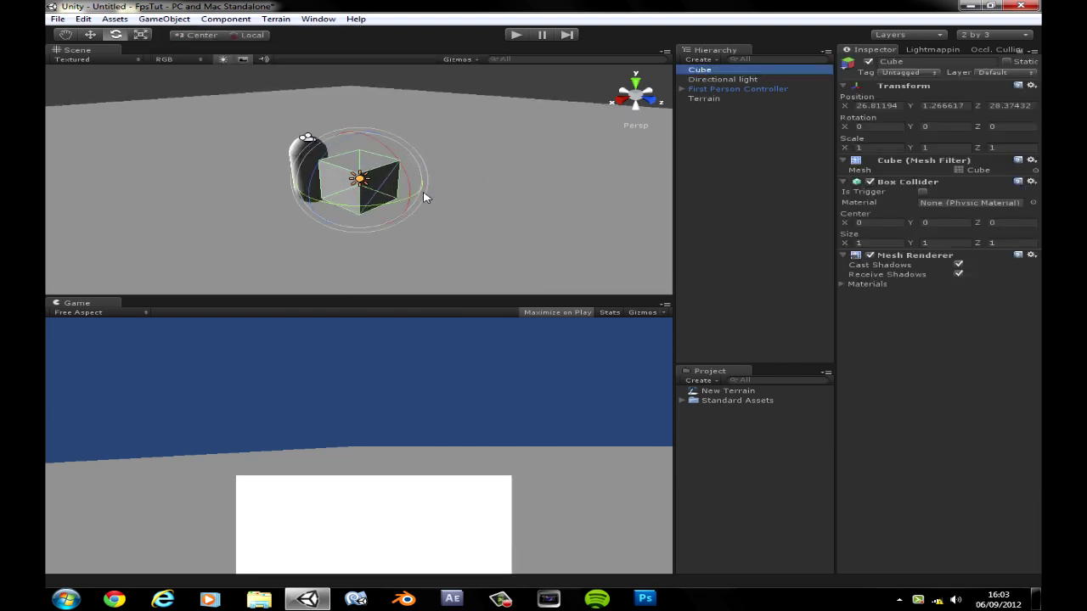
key(f)
click(140, 35)
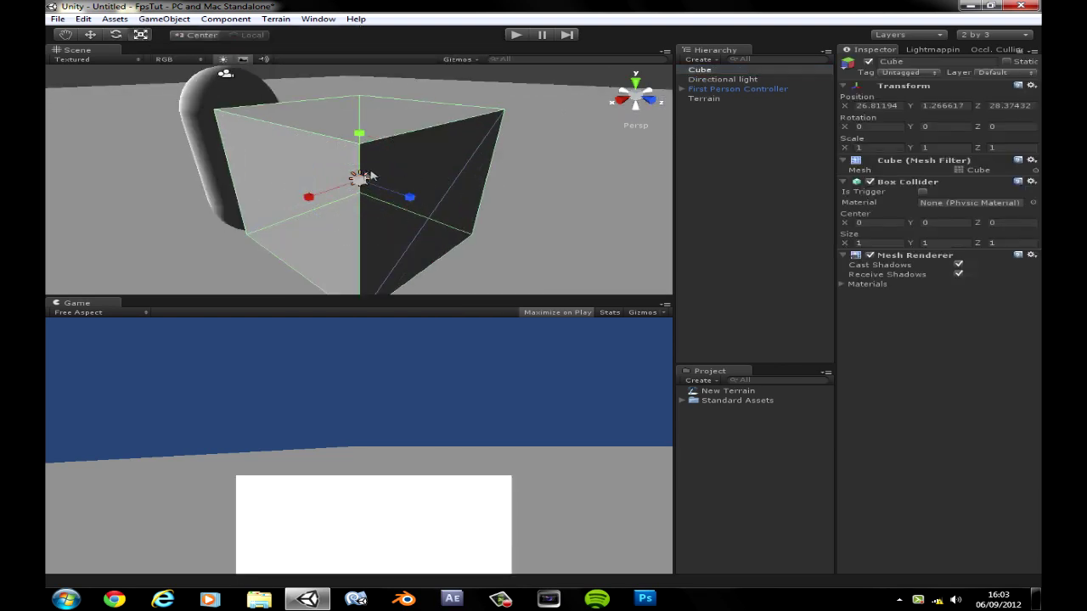
drag(309, 197, 343, 194)
drag(360, 136, 357, 170)
drag(308, 196, 355, 190)
drag(361, 138, 410, 197)
drag(339, 196, 350, 196)
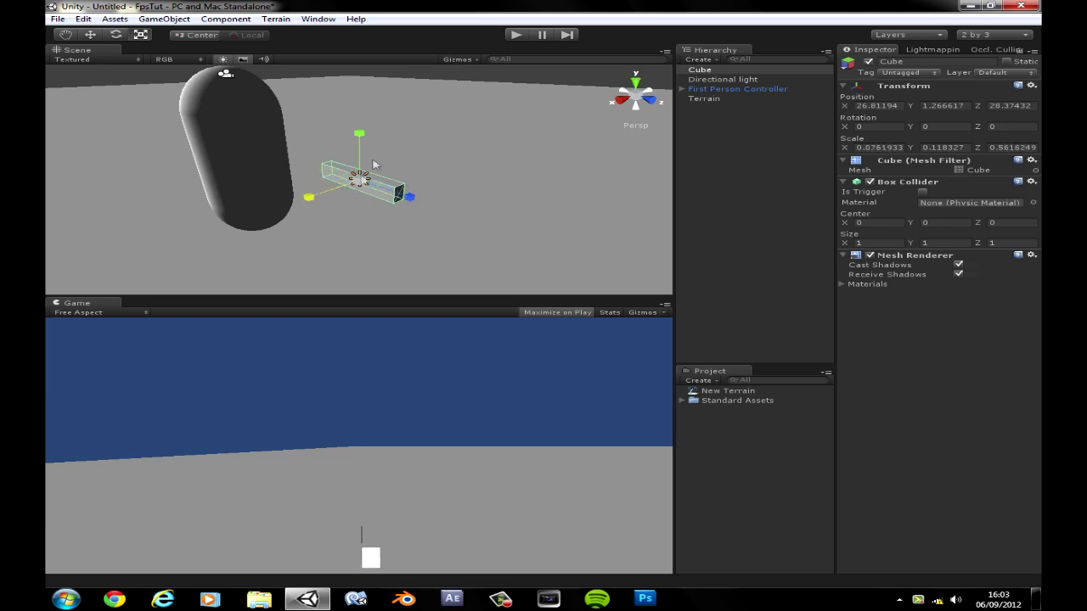
drag(360, 134, 360, 148)
click(163, 19)
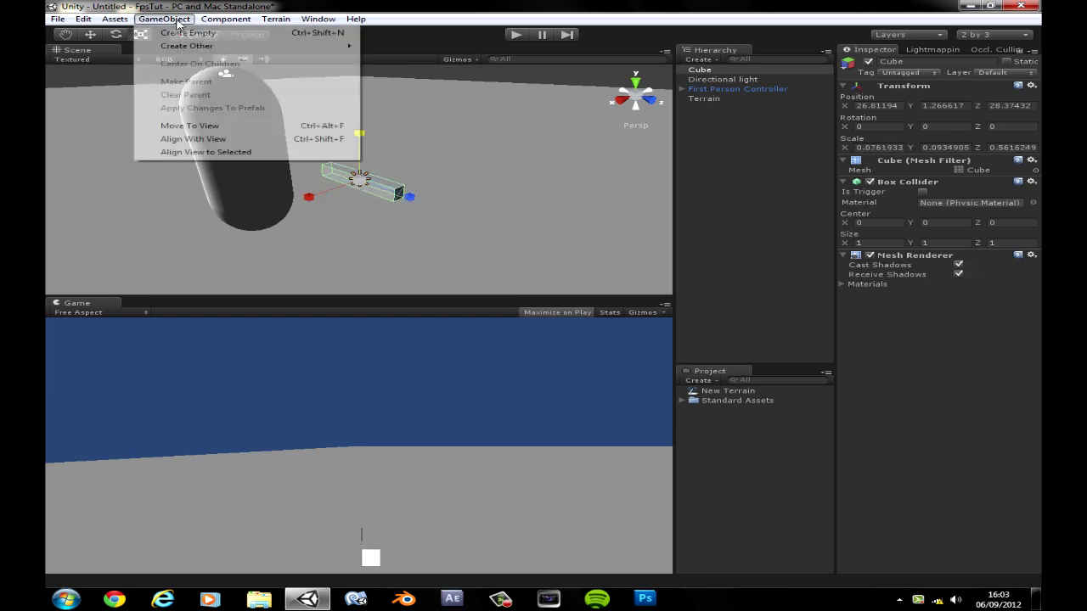
Duplicate the bar, lower the copy beneath it, and shorten it to about 0.076 × 0.093 × 0.073
click(703, 72)
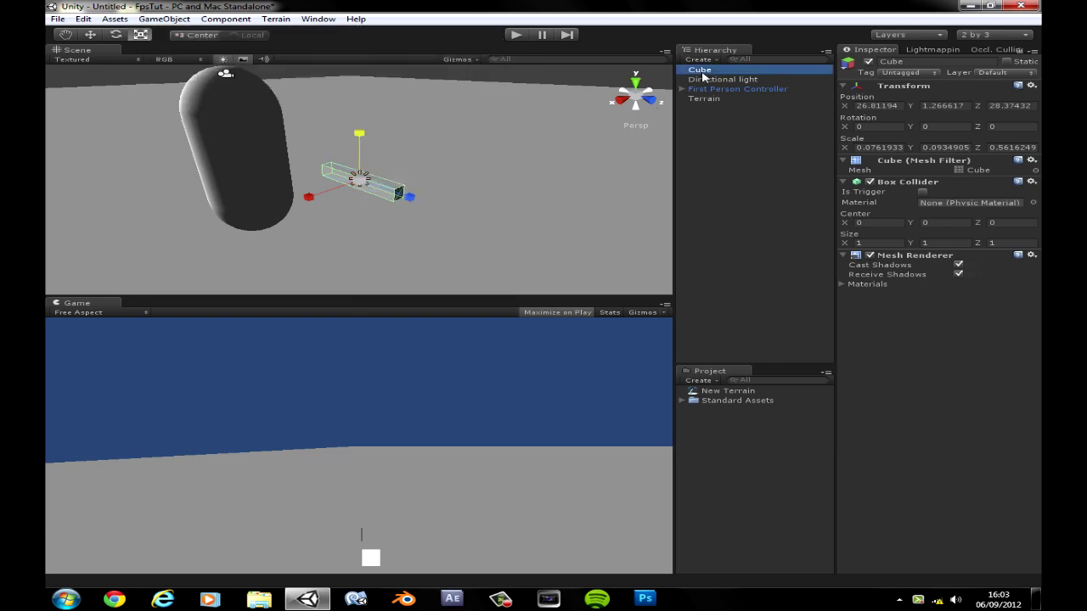
key(ctrl+d)
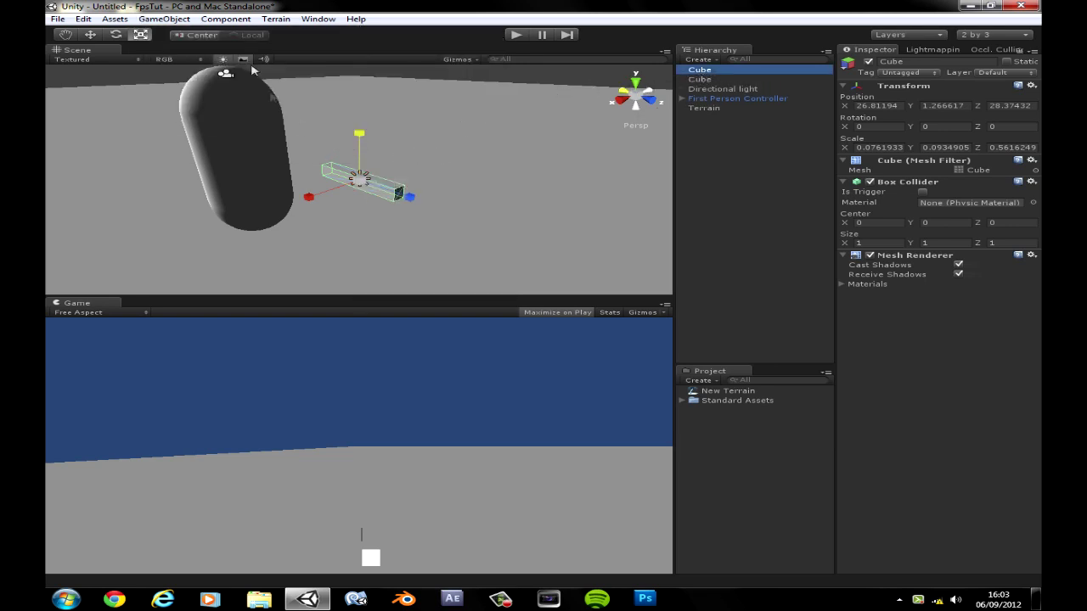
click(90, 35)
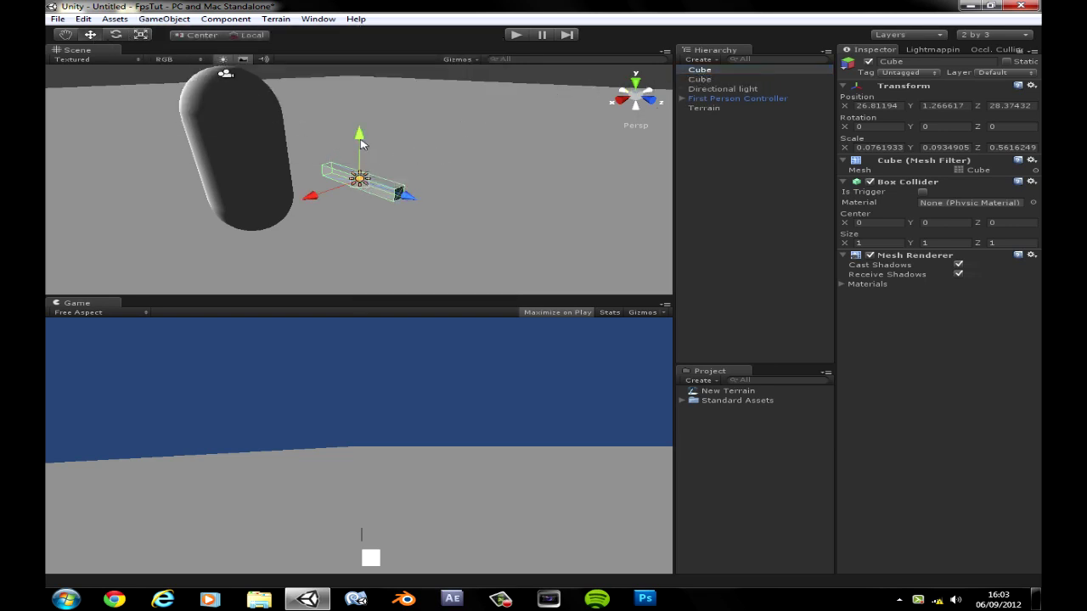
drag(361, 143, 359, 147)
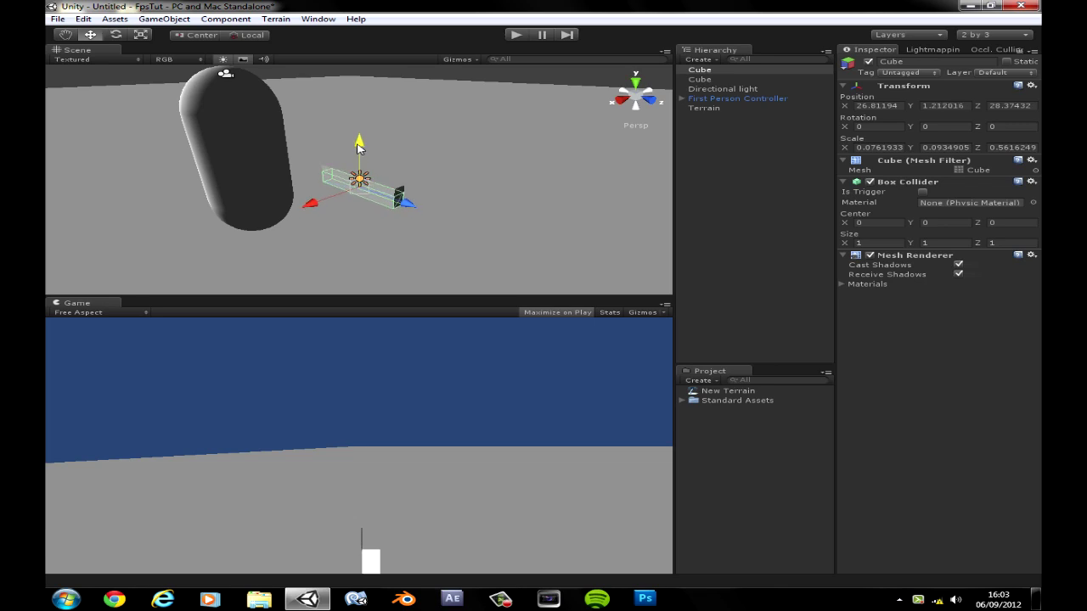
key(ctrl+z)
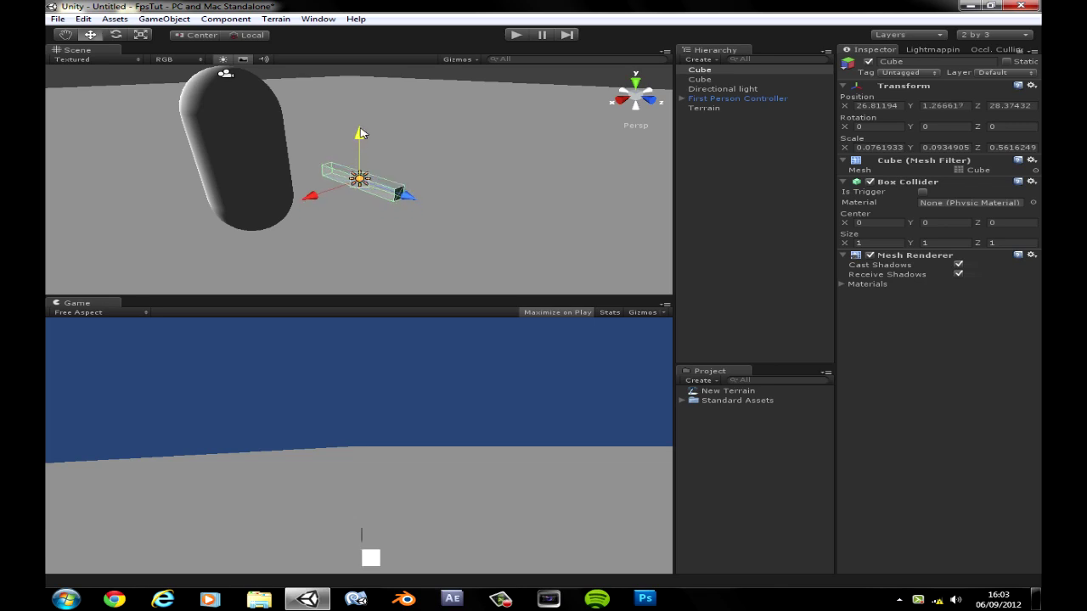
drag(358, 161, 359, 181)
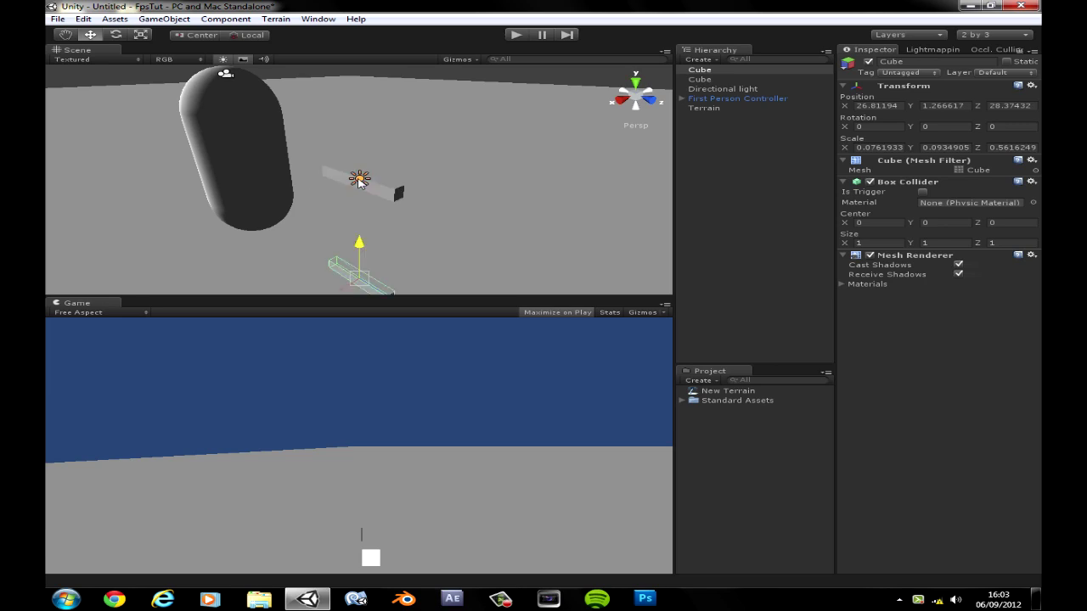
key(ctrl+z)
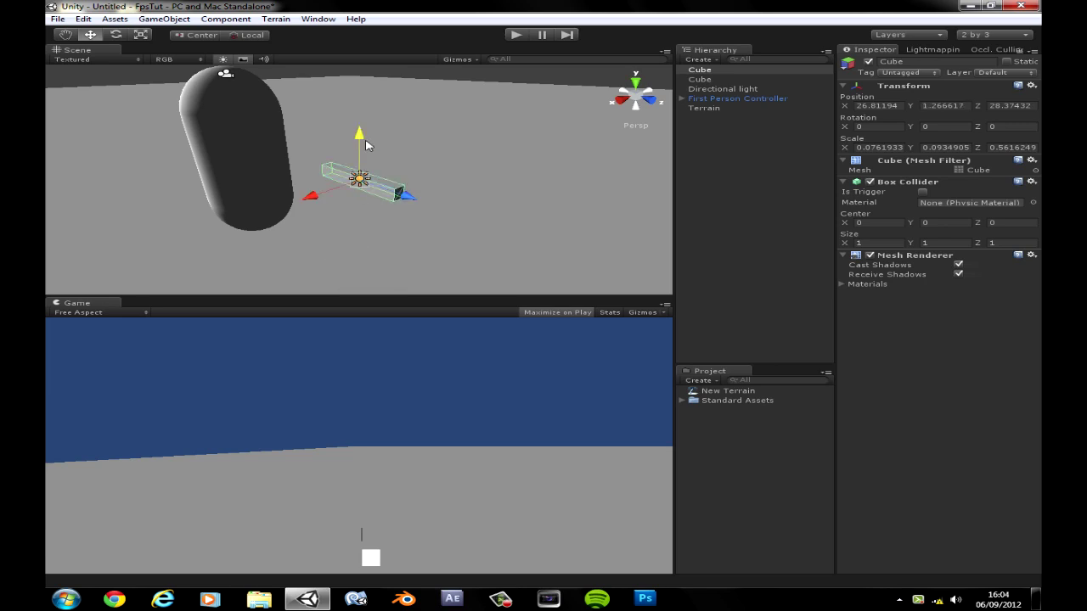
drag(359, 129, 360, 140)
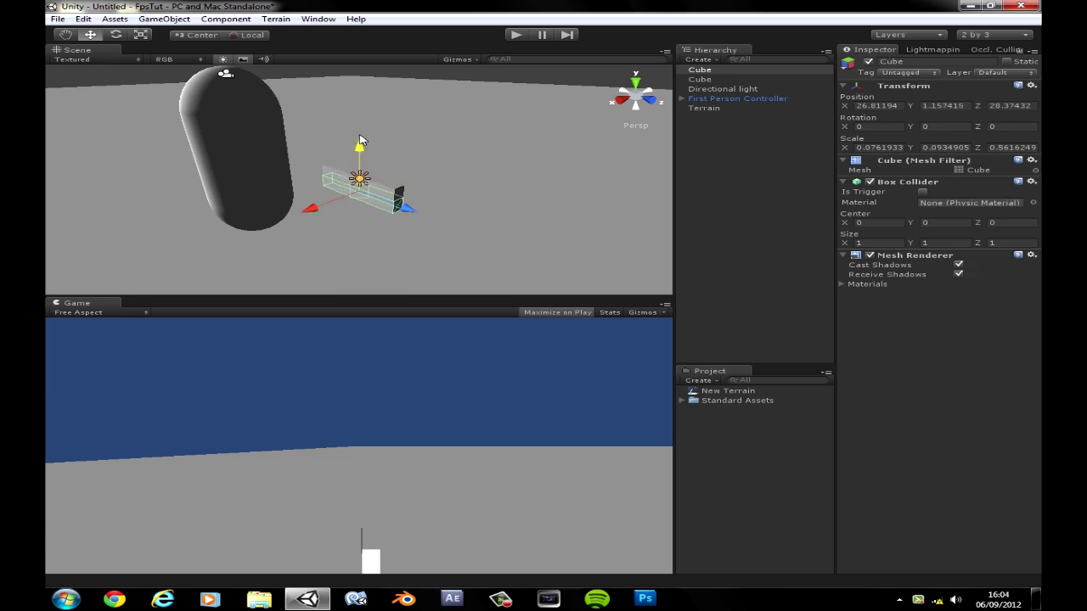
key(r)
mouse_move(408, 208)
mouse_down()
mouse_move(379, 208)
mouse_move(423, 217)
mouse_up()
click(90, 37)
Create a new cube and scale it into a narrow upright block, about 0.063 × 0.147 × 0.063
click(164, 19)
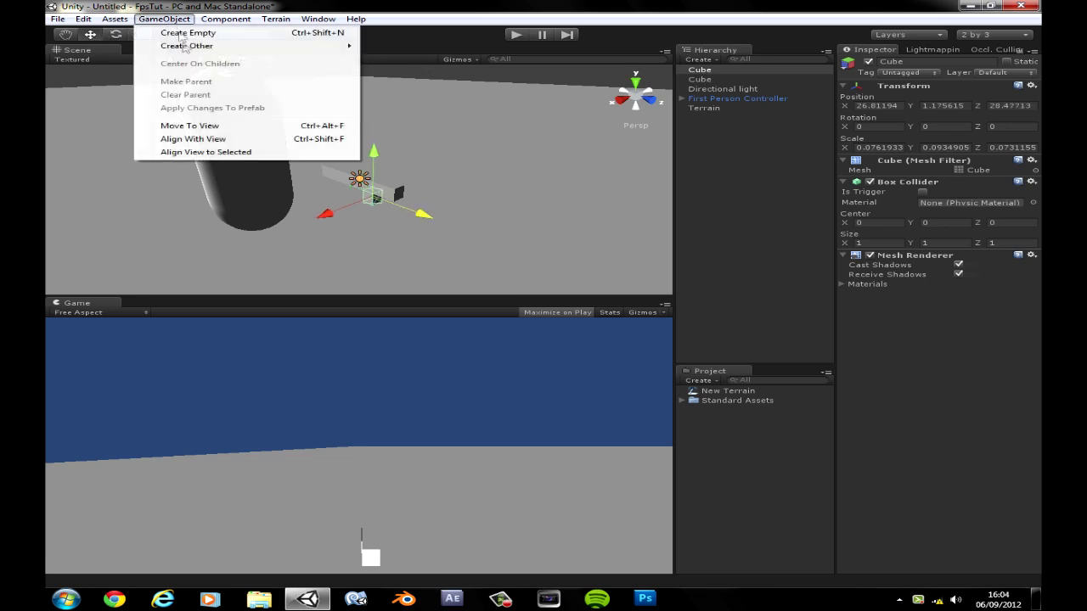
mouse_move(191, 50)
click(398, 161)
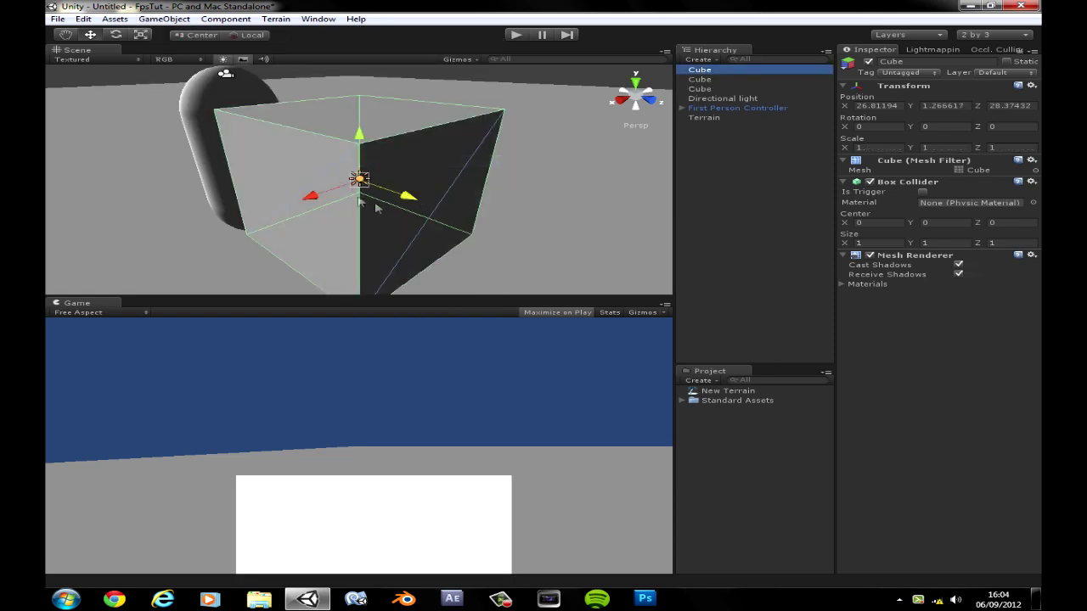
click(141, 35)
drag(359, 179, 328, 201)
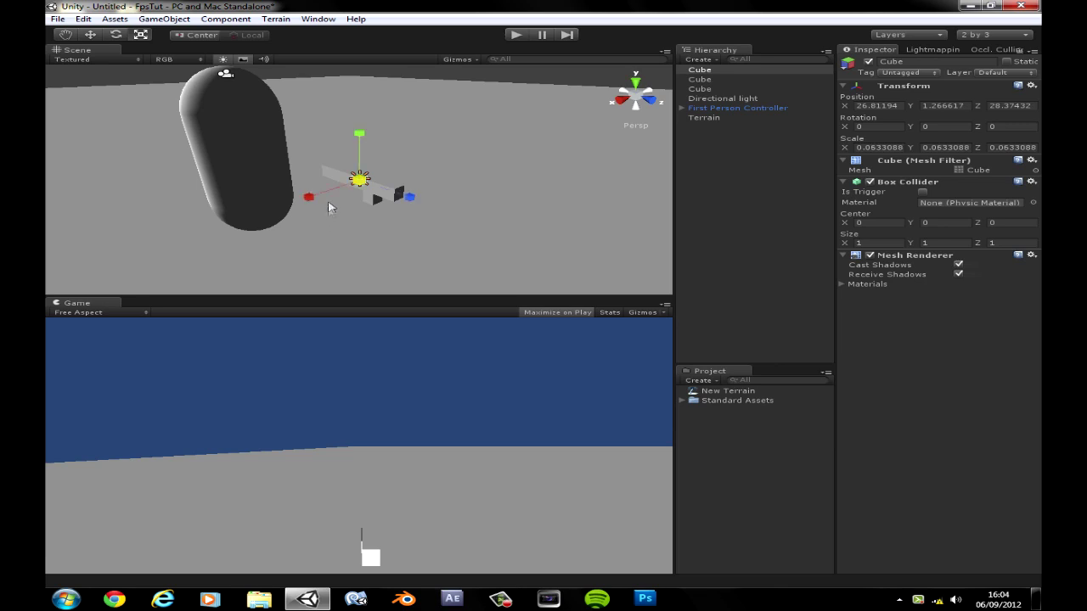
drag(354, 126, 357, 68)
Move the block under the gun's top bar and orbit the view to check it
click(90, 35)
drag(409, 201, 384, 198)
drag(334, 130, 332, 141)
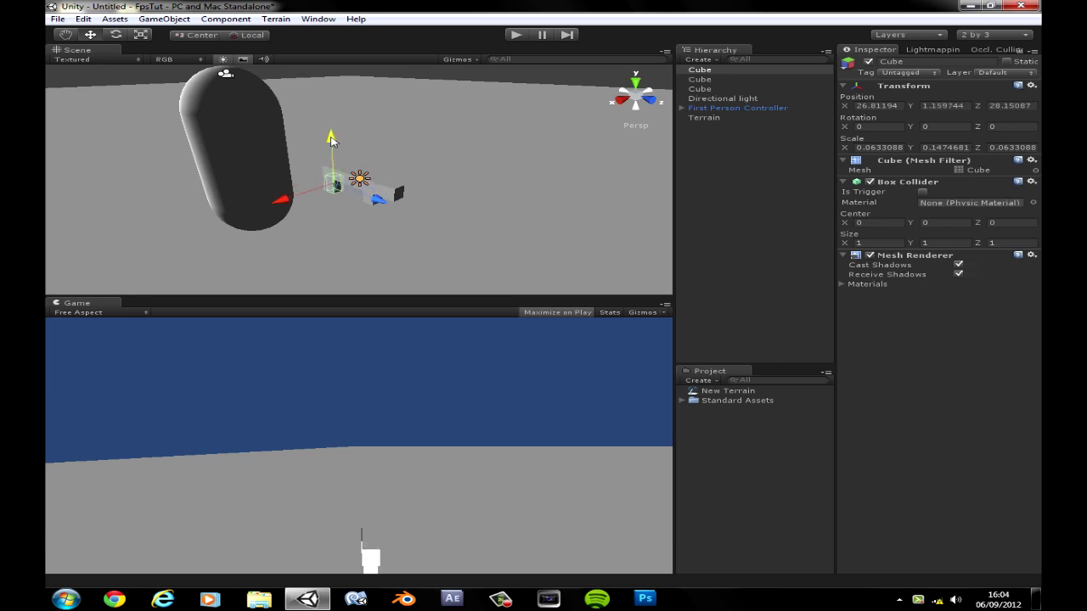
right_drag(410, 181, 417, 155)
right_drag(344, 160, 417, 90)
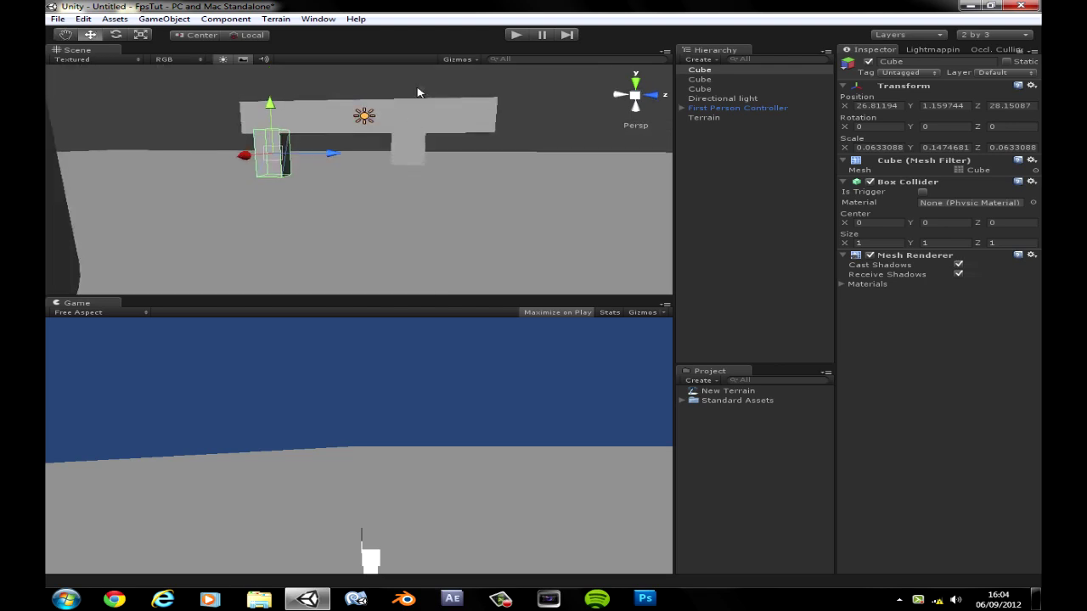
click(399, 134)
right_drag(432, 180, 370, 189)
Create another cube and shrink it uniformly to about 0.031
click(165, 19)
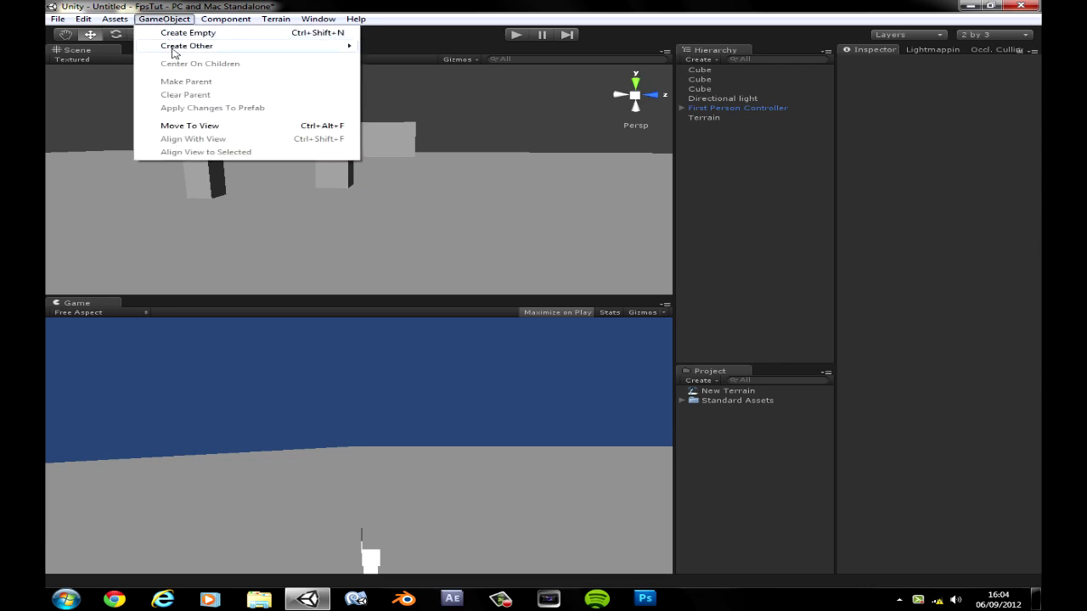
mouse_move(306, 47)
click(417, 163)
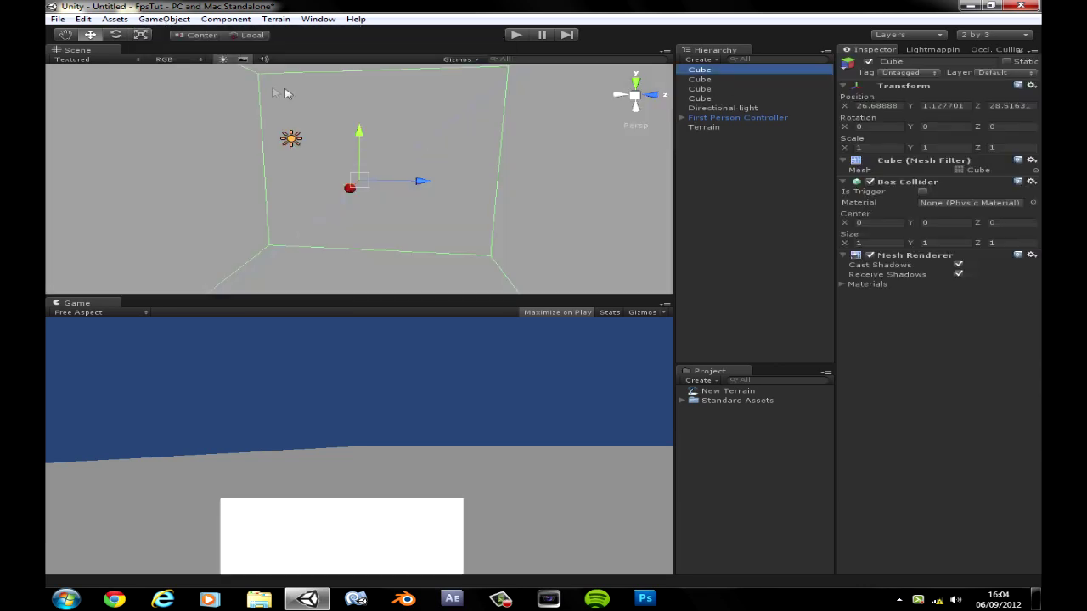
click(141, 34)
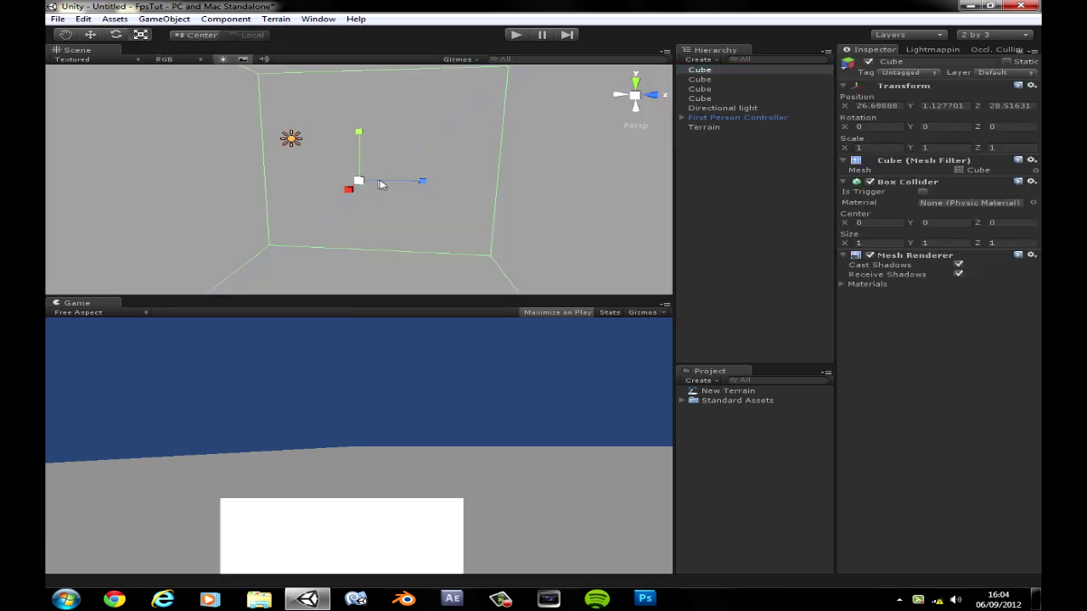
drag(359, 182, 322, 218)
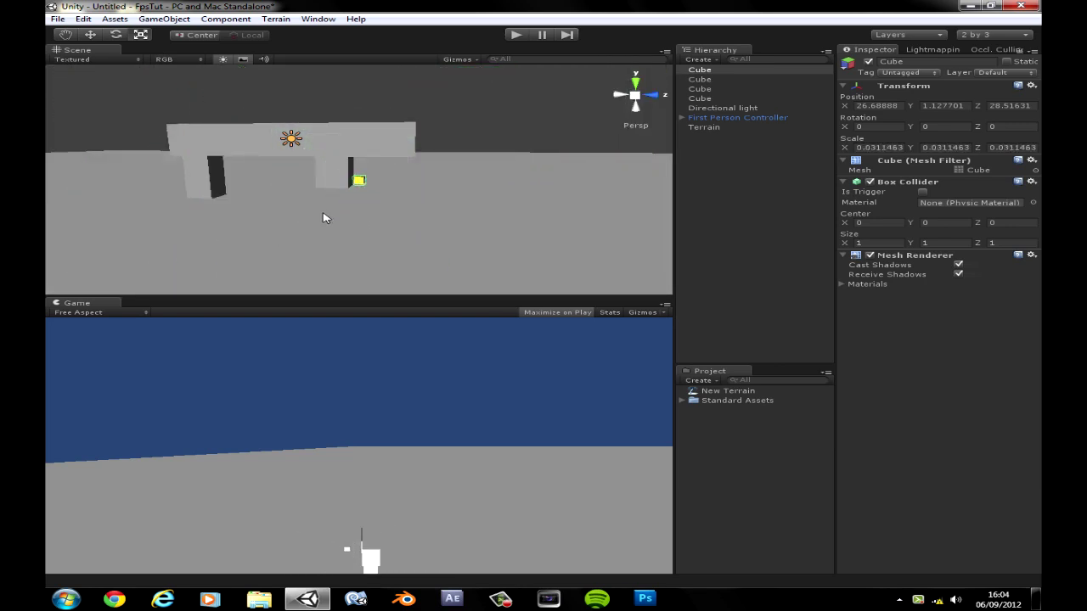
Move the small cube to the bar's front end, lining it up in Front view
click(90, 34)
drag(416, 182, 488, 184)
drag(430, 135, 432, 97)
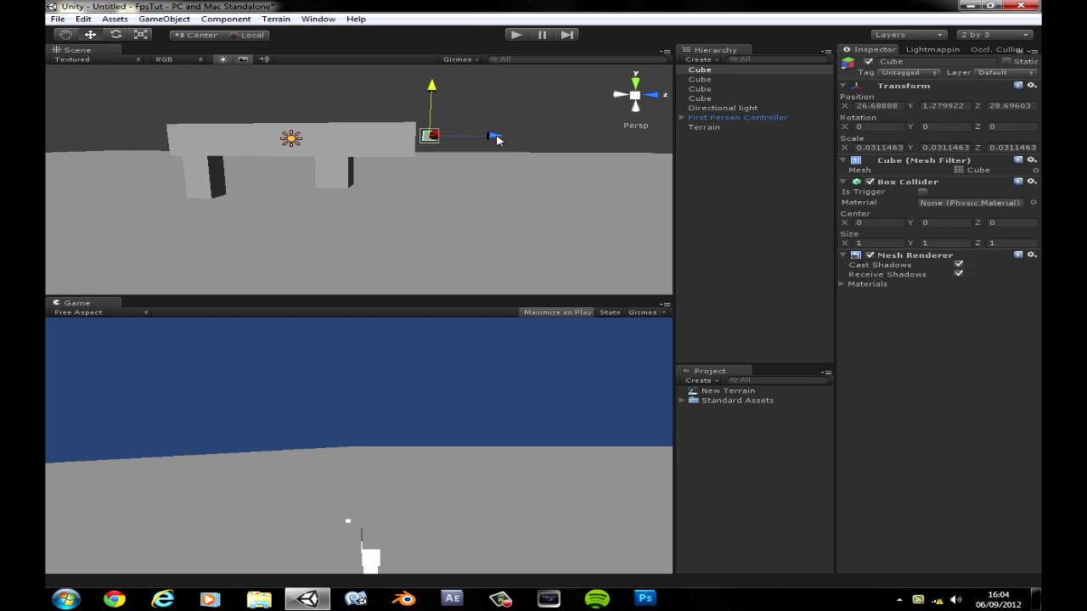
drag(497, 140, 488, 140)
click(652, 100)
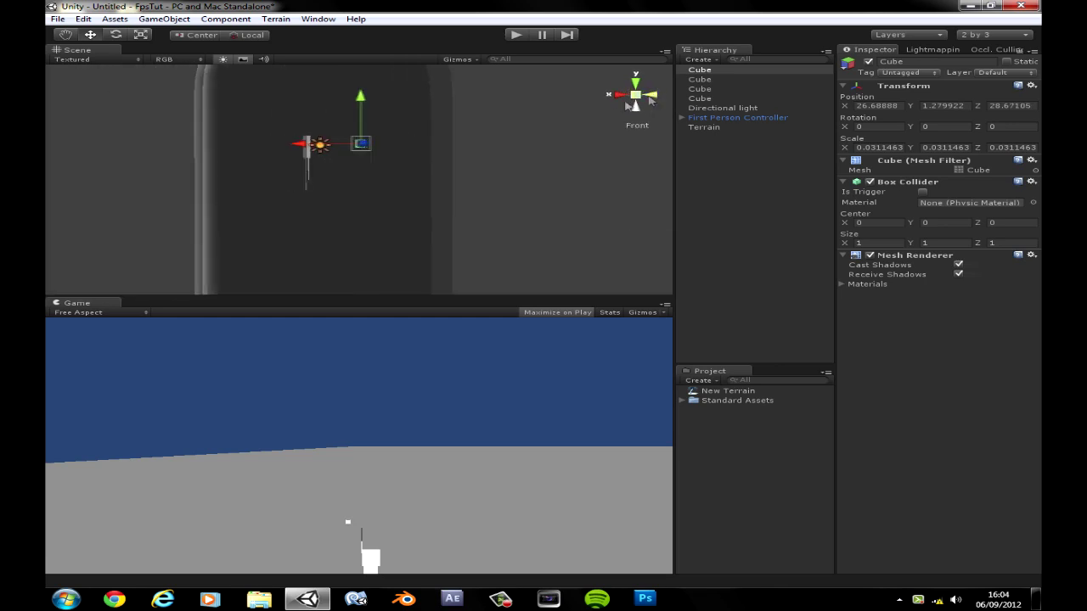
drag(301, 146, 273, 142)
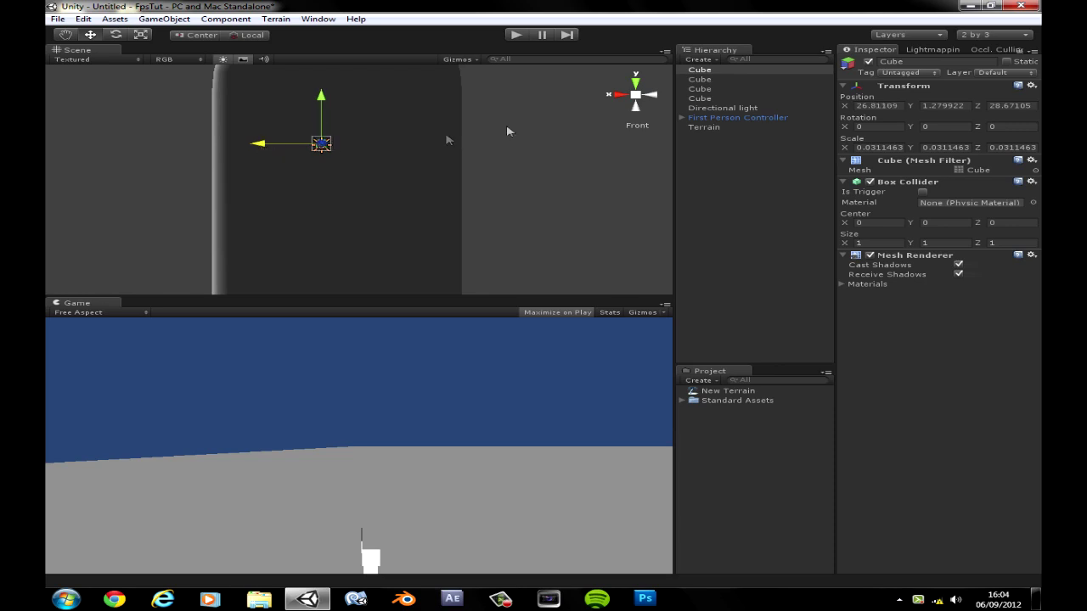
alt+drag(627, 102, 427, 152)
click(522, 72)
scroll(424, 154, down, 8)
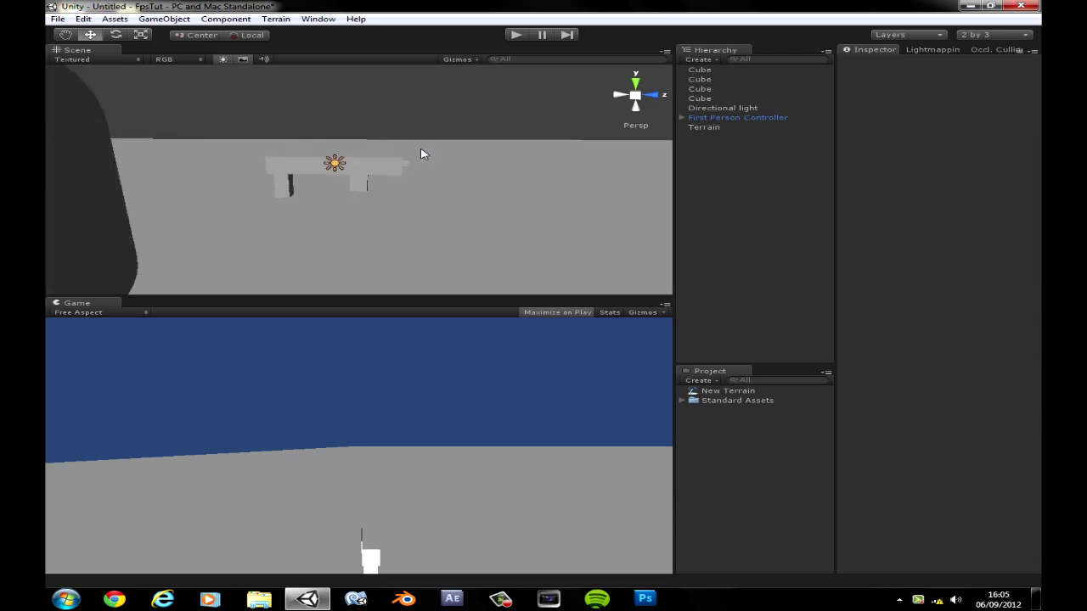
Create an empty GameObject and rename it Spector
click(705, 97)
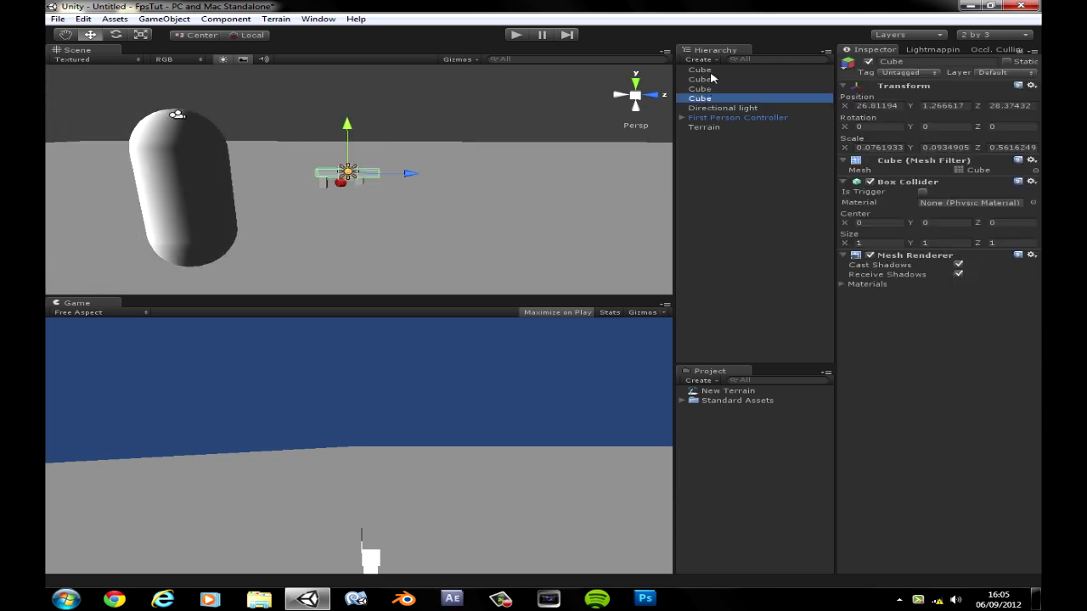
click(164, 19)
click(174, 31)
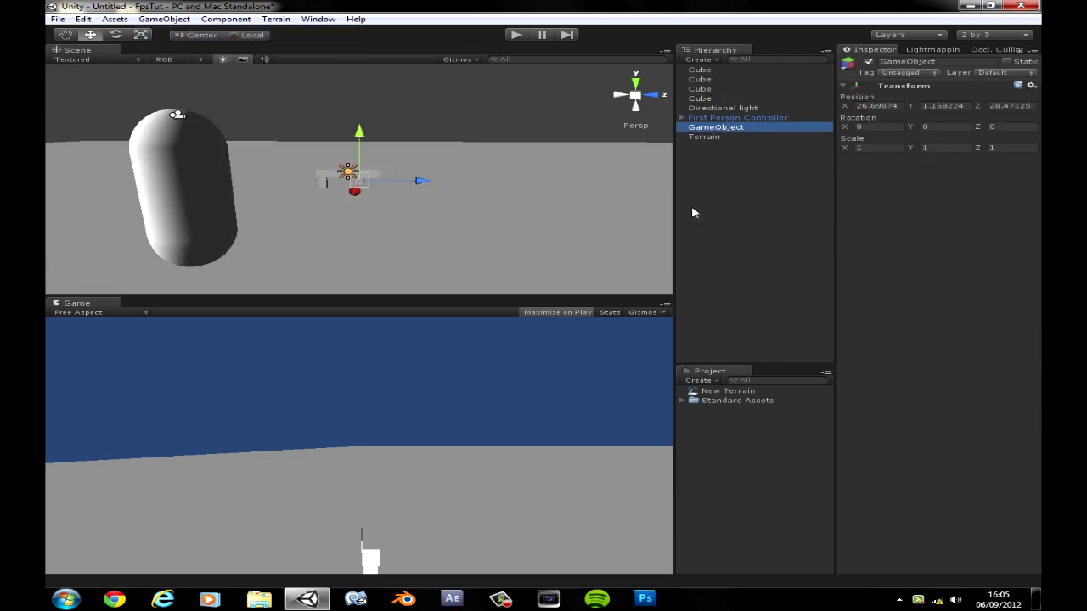
click(722, 118)
click(716, 127)
click(716, 127)
text(Spector)
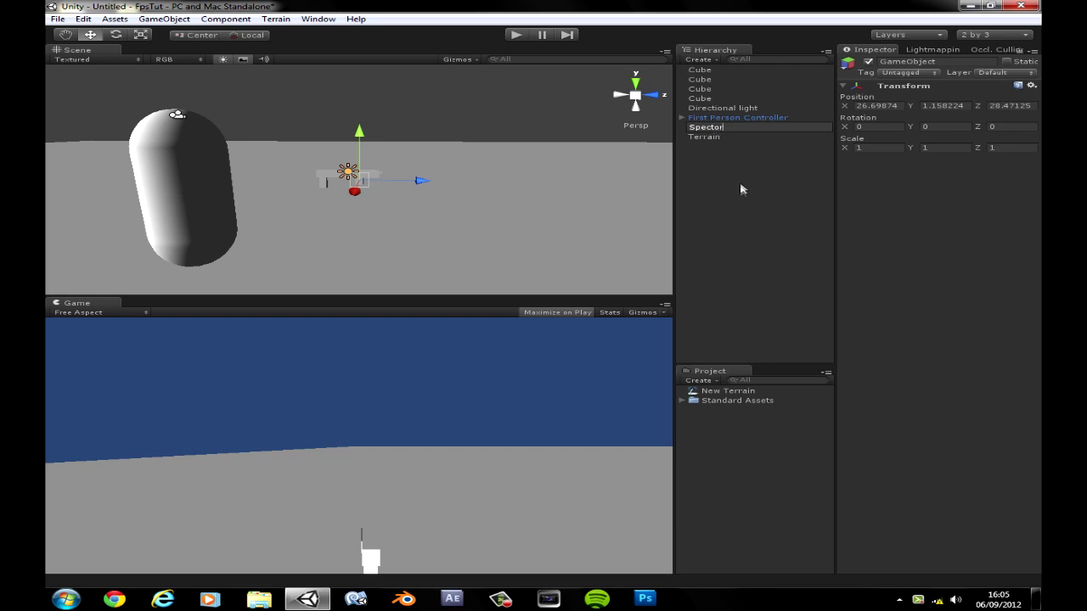
click(740, 189)
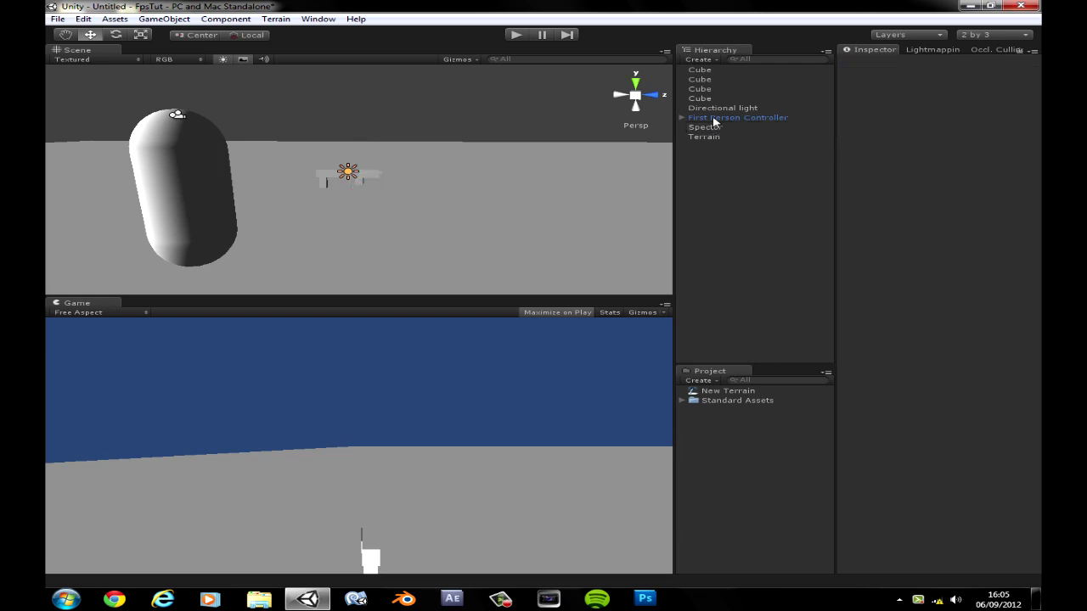
Parent the four gun cubes under Spector in the Hierarchy
click(712, 126)
click(712, 99)
shift+click(711, 73)
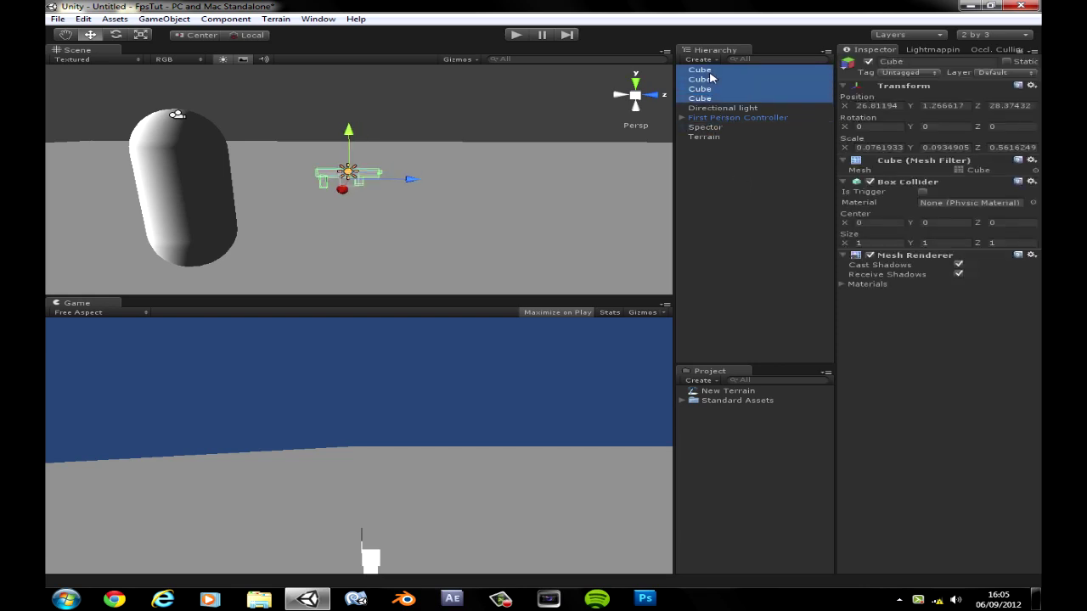
drag(710, 77, 720, 129)
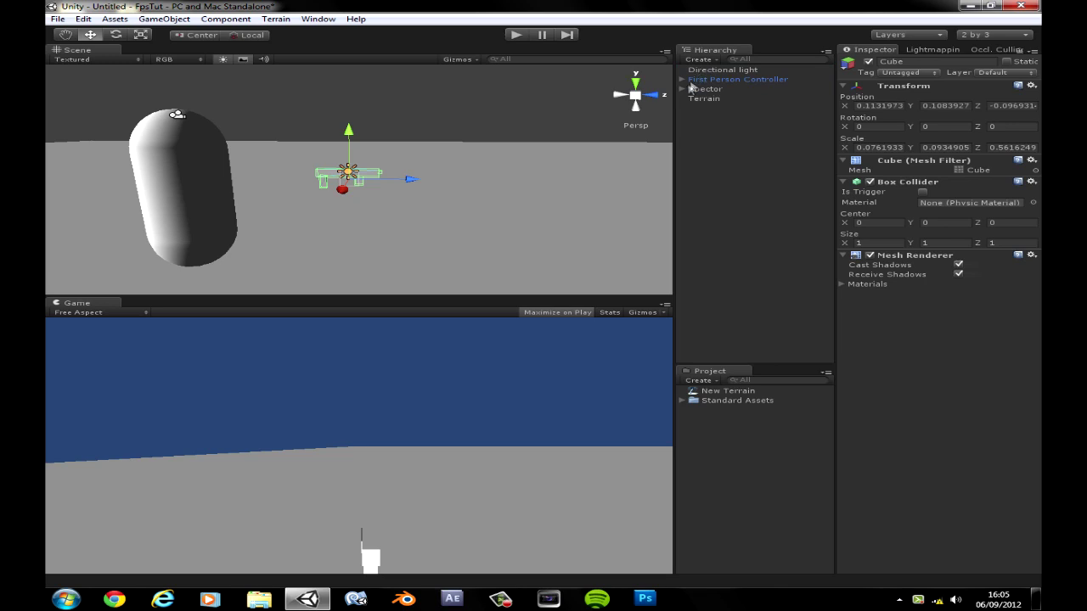
click(682, 89)
click(751, 118)
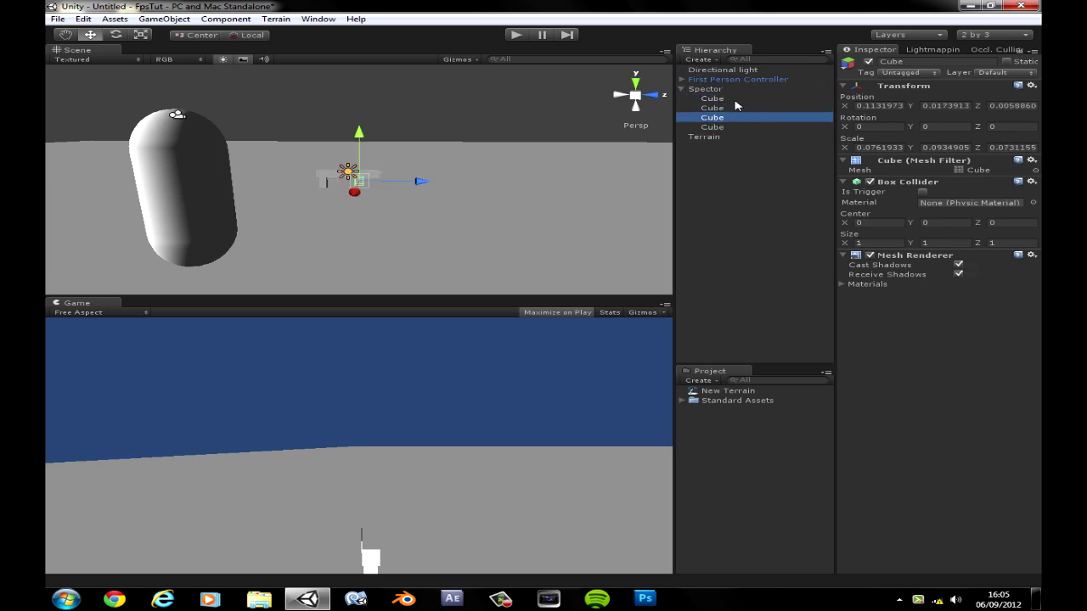
click(736, 107)
click(722, 99)
click(682, 89)
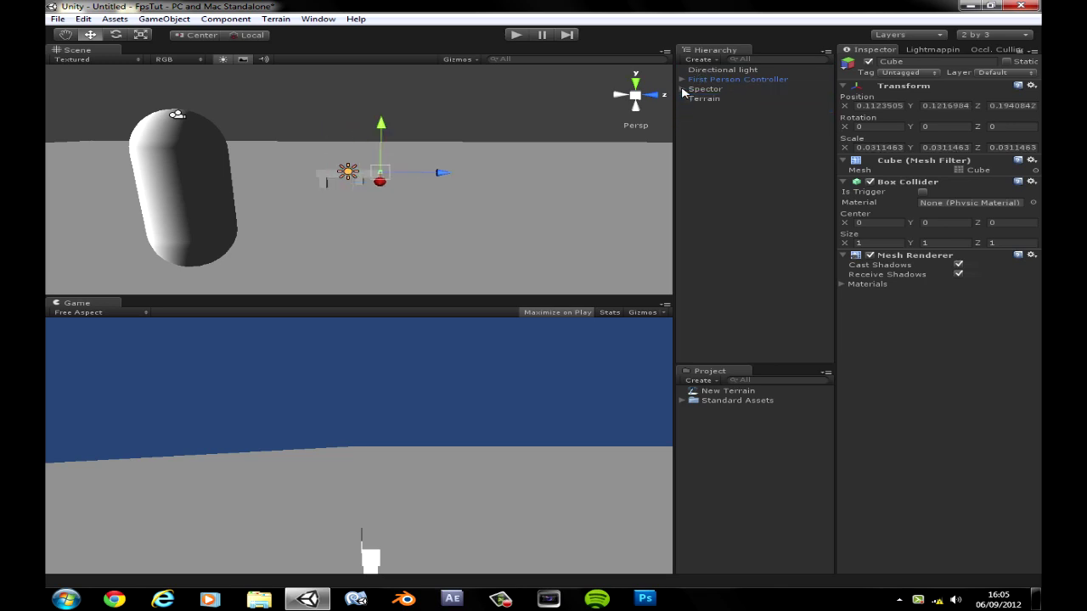
click(701, 90)
Move Spector in front of the player camera, to about 26.7, 1.49, 27.76
drag(410, 176, 363, 186)
drag(304, 131, 303, 95)
drag(353, 141, 315, 156)
alt+drag(399, 209, 395, 125)
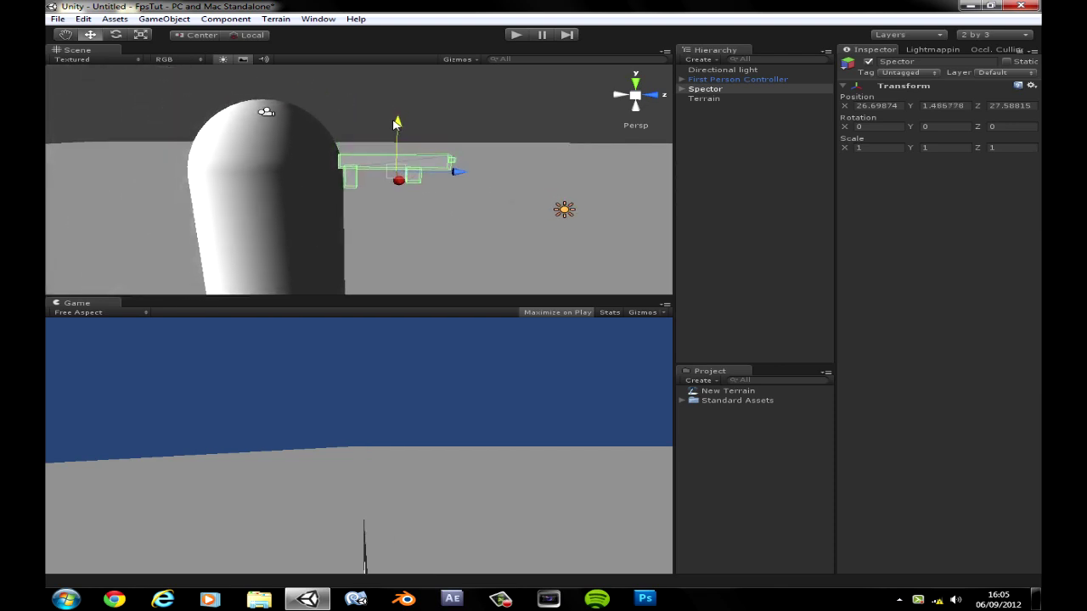
drag(443, 172, 476, 170)
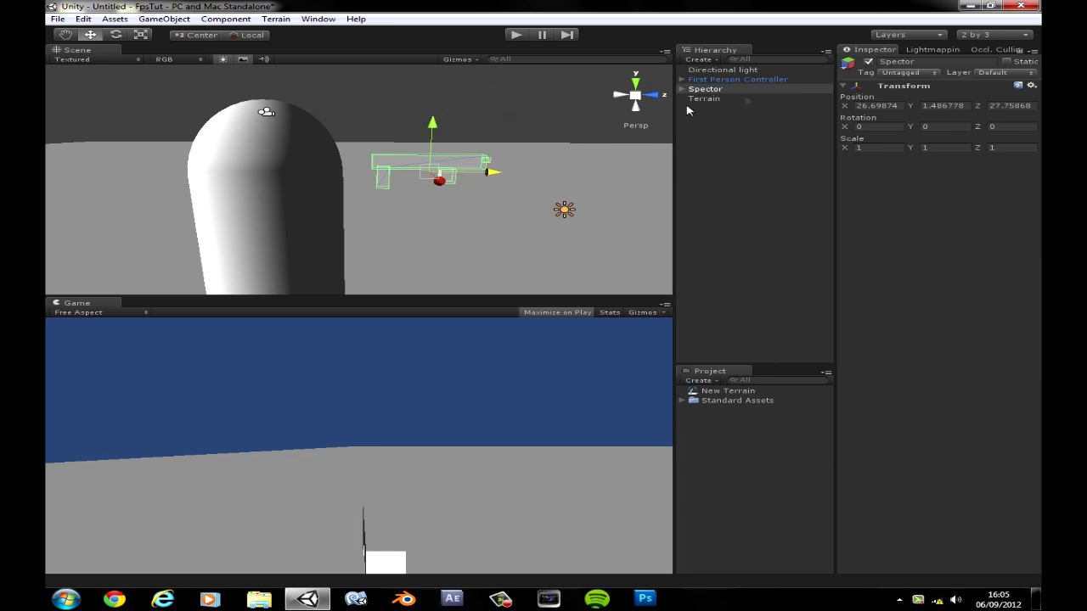
click(732, 79)
Delete the directional light and add a point light in its place
click(733, 70)
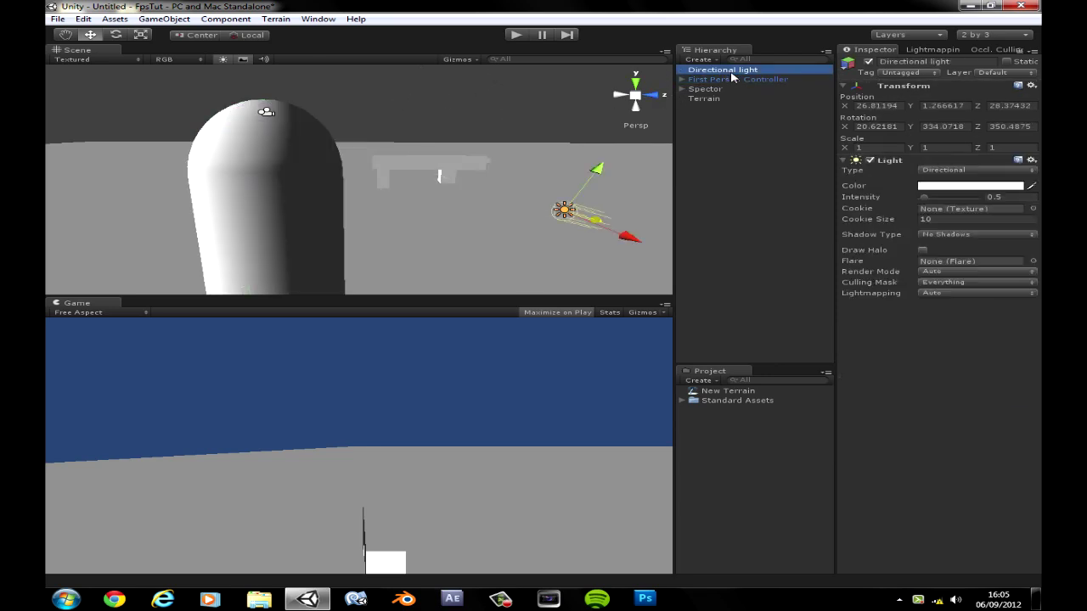
key(Delete)
click(242, 18)
mouse_move(164, 18)
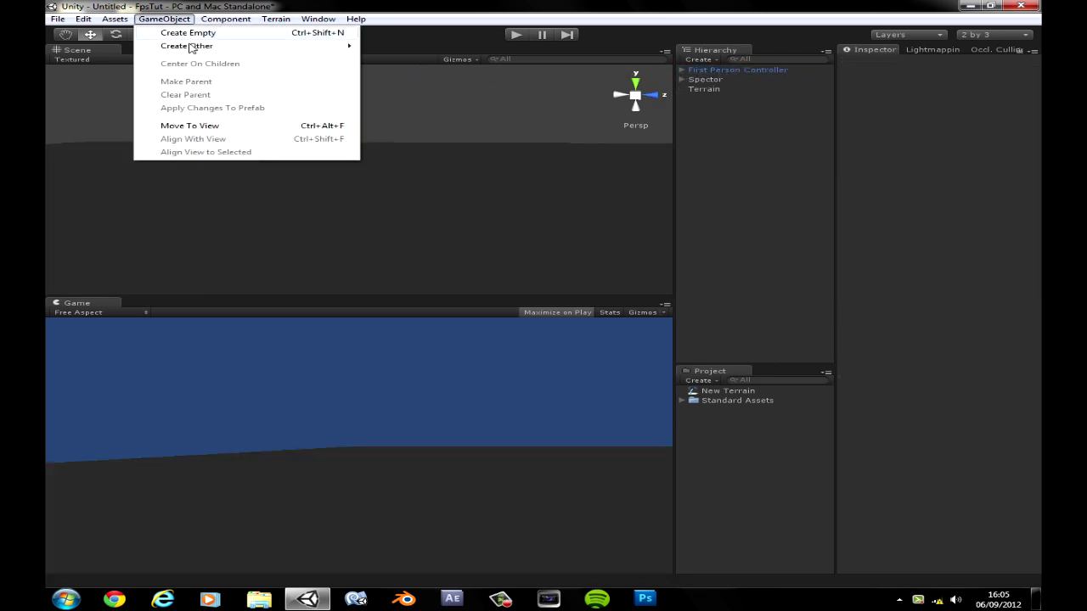
mouse_move(195, 46)
click(442, 129)
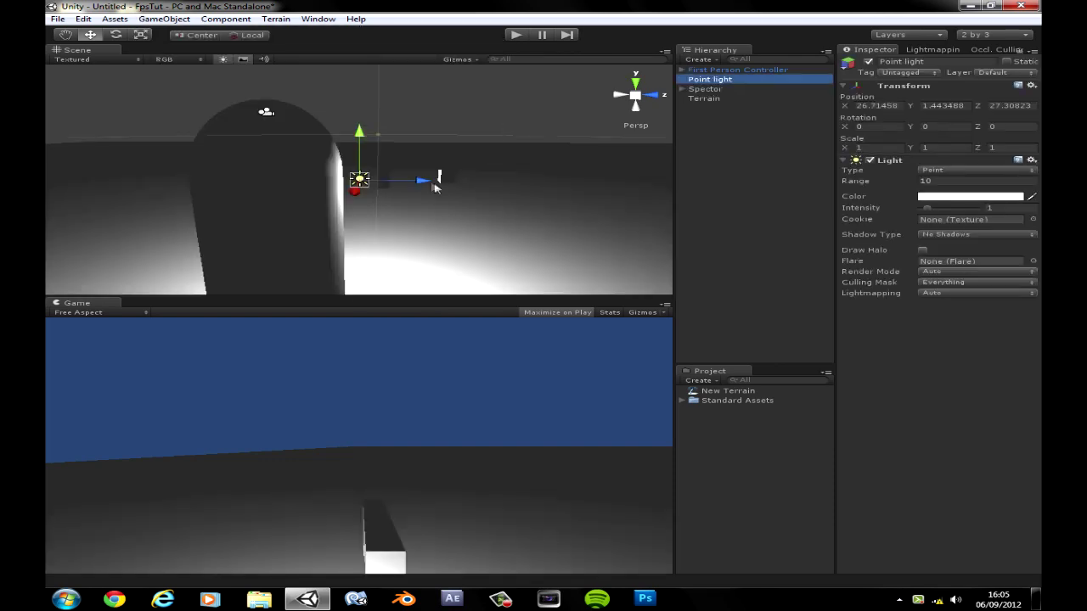
Move the point light along Z, up, and left so it sits above and beside the gun
drag(435, 181, 599, 184)
drag(539, 145, 547, 127)
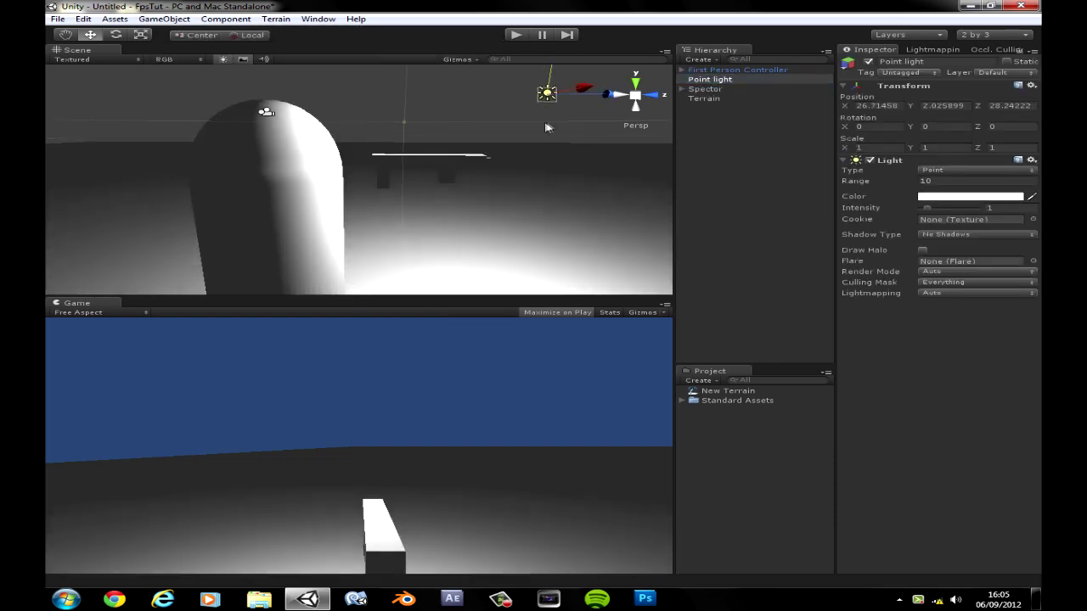
drag(585, 92, 507, 111)
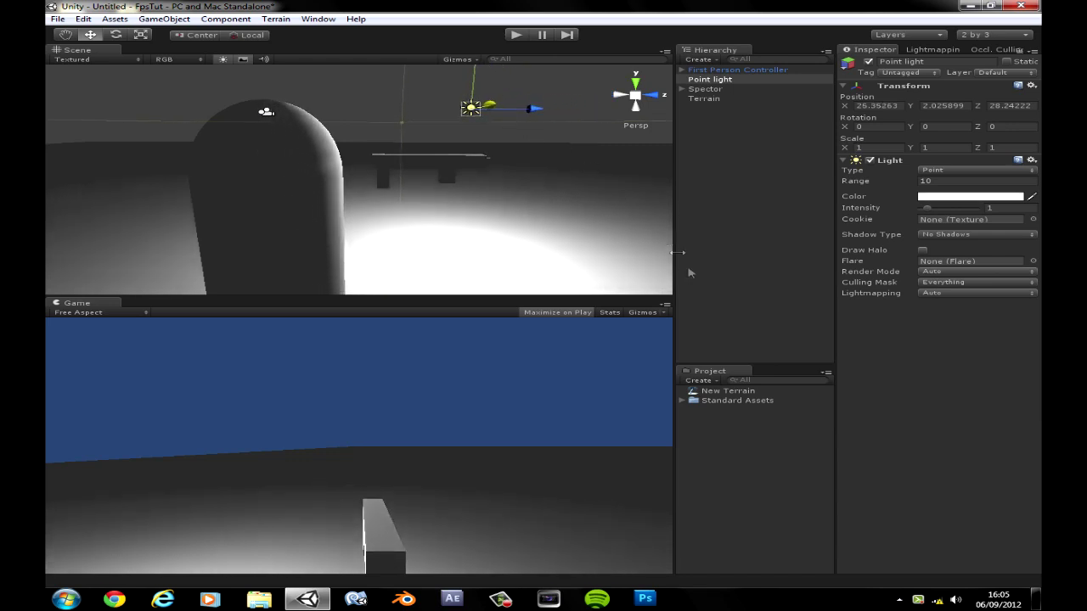
click(712, 89)
Fine-tune the Spector gun's position, raising and shifting it slightly
drag(433, 125, 443, 105)
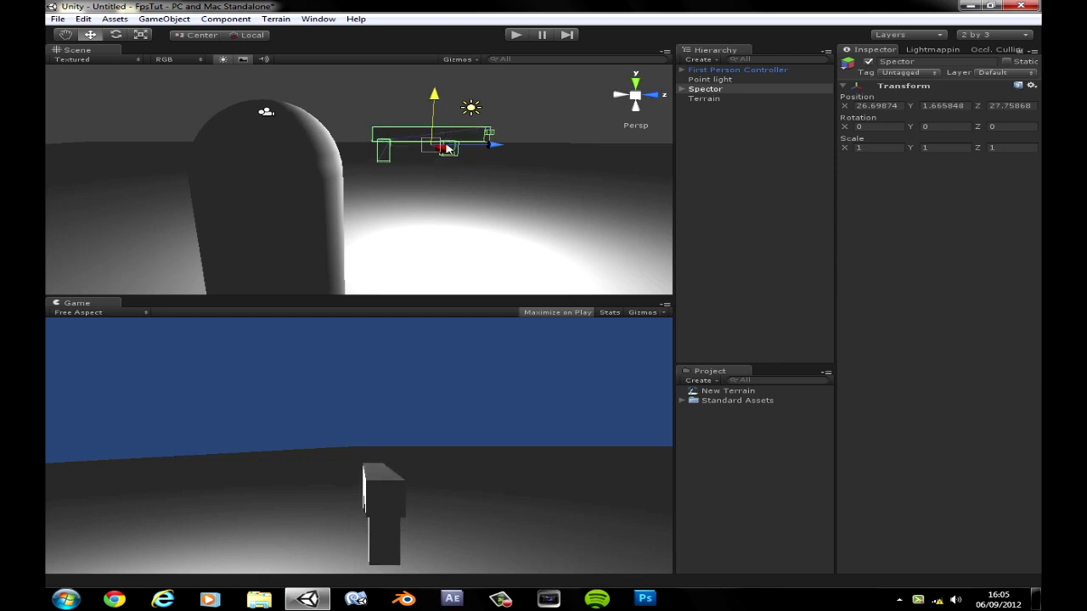
drag(445, 153, 448, 157)
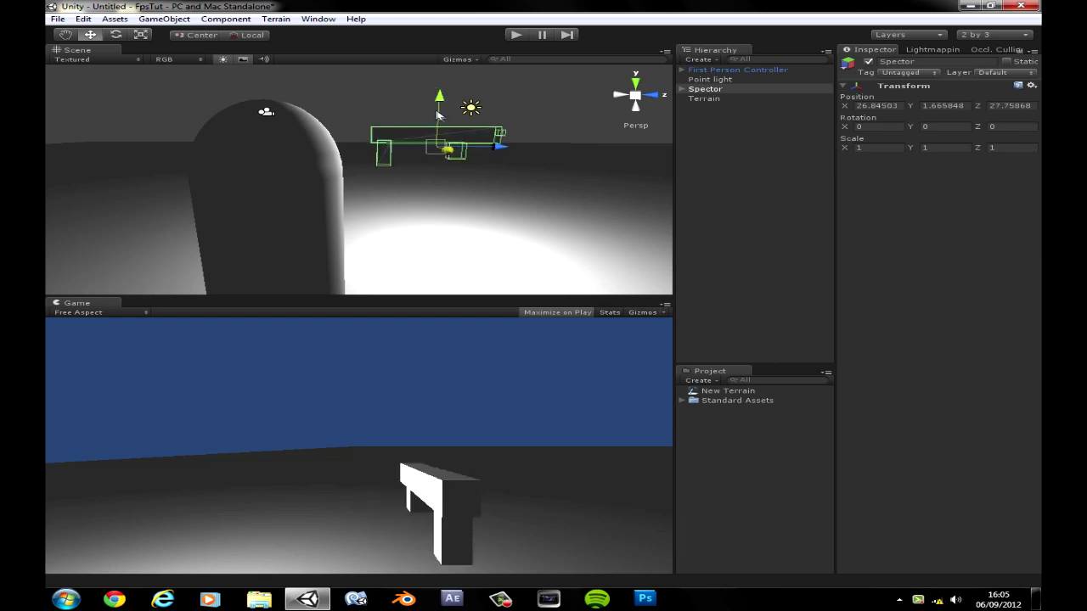
drag(439, 103, 440, 109)
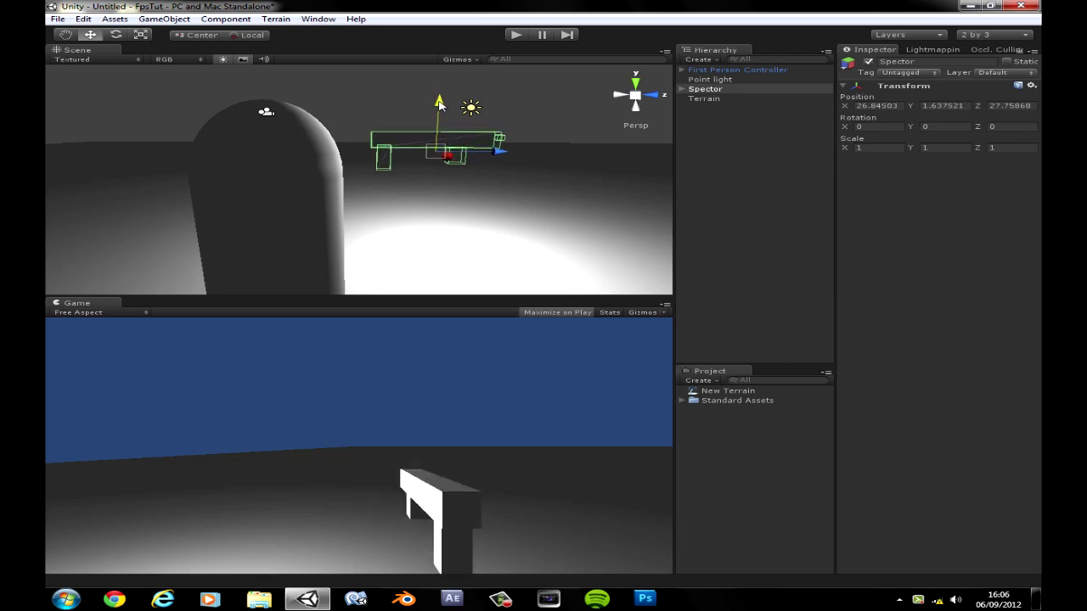
Narrow the gun's third cube along X to about 0.043
click(687, 89)
click(682, 90)
click(712, 108)
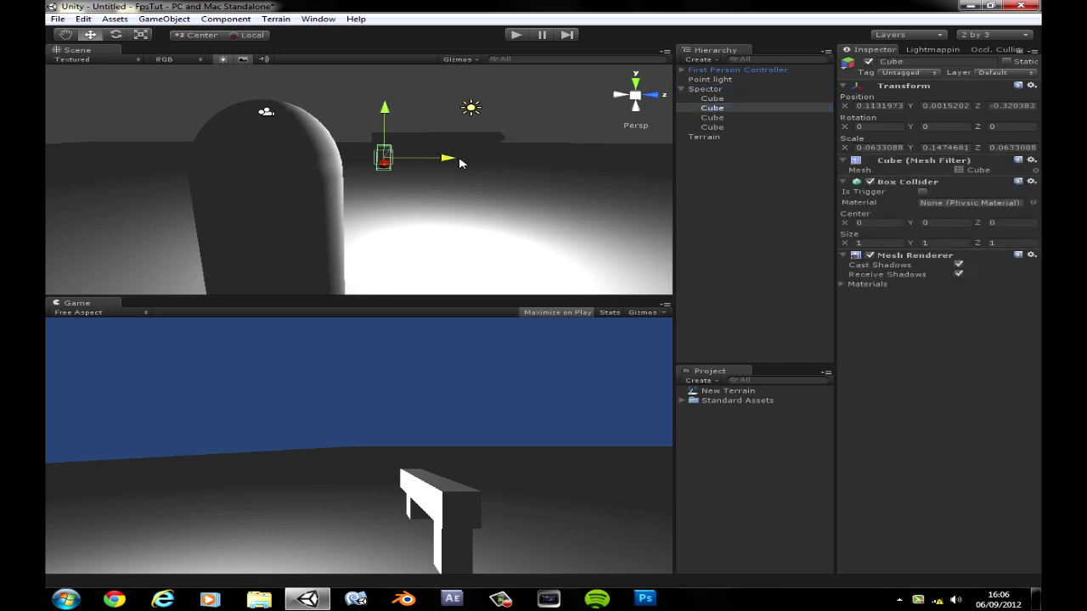
click(466, 164)
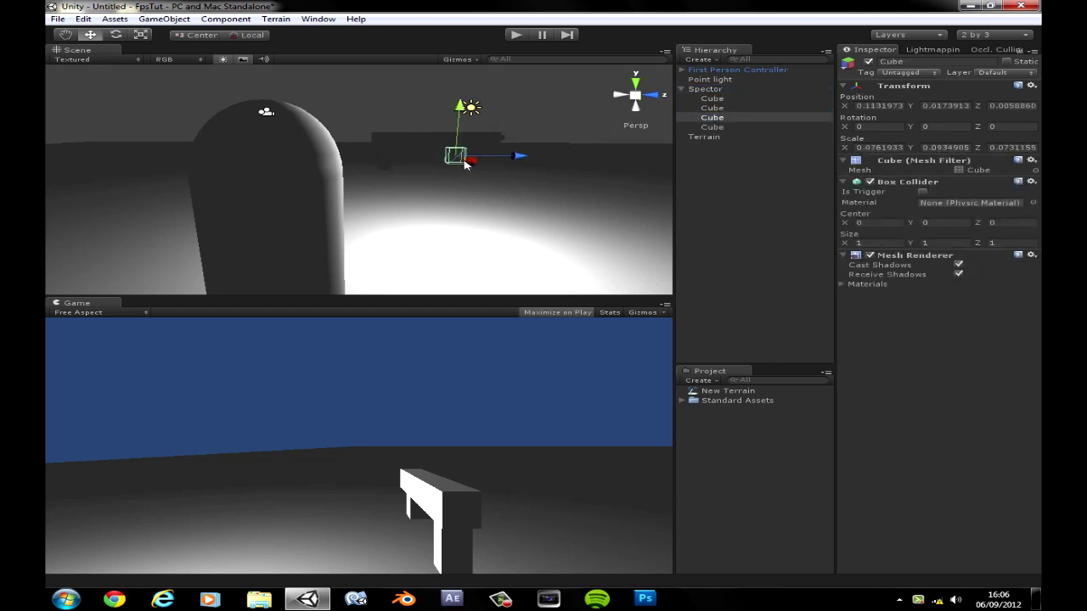
click(142, 35)
drag(476, 167, 472, 168)
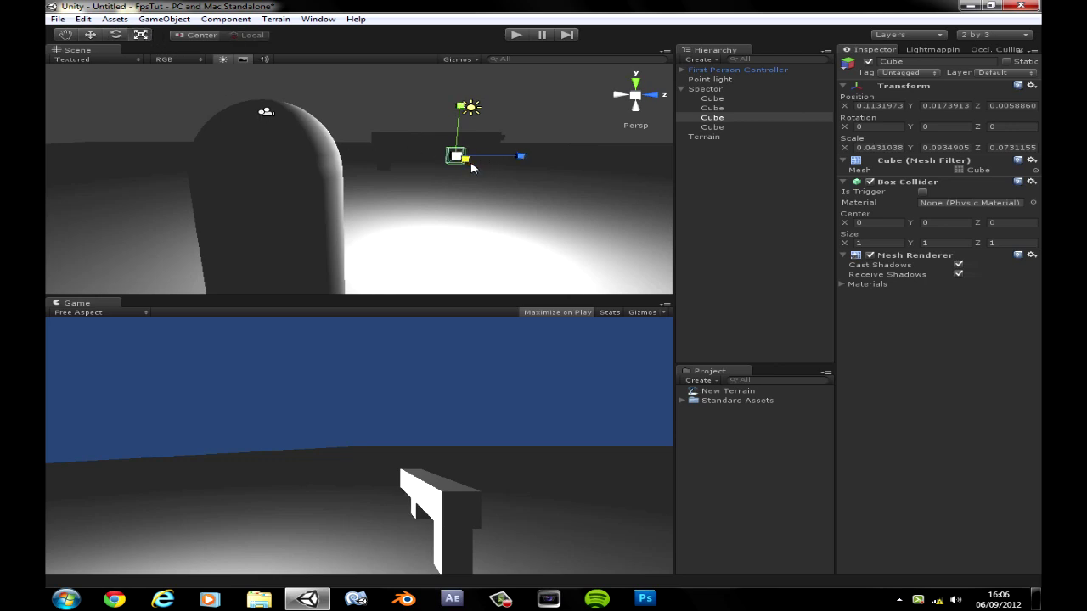
click(705, 89)
Create a new empty game object and name it Animations
click(682, 90)
click(498, 94)
scroll(520, 166, up, 2)
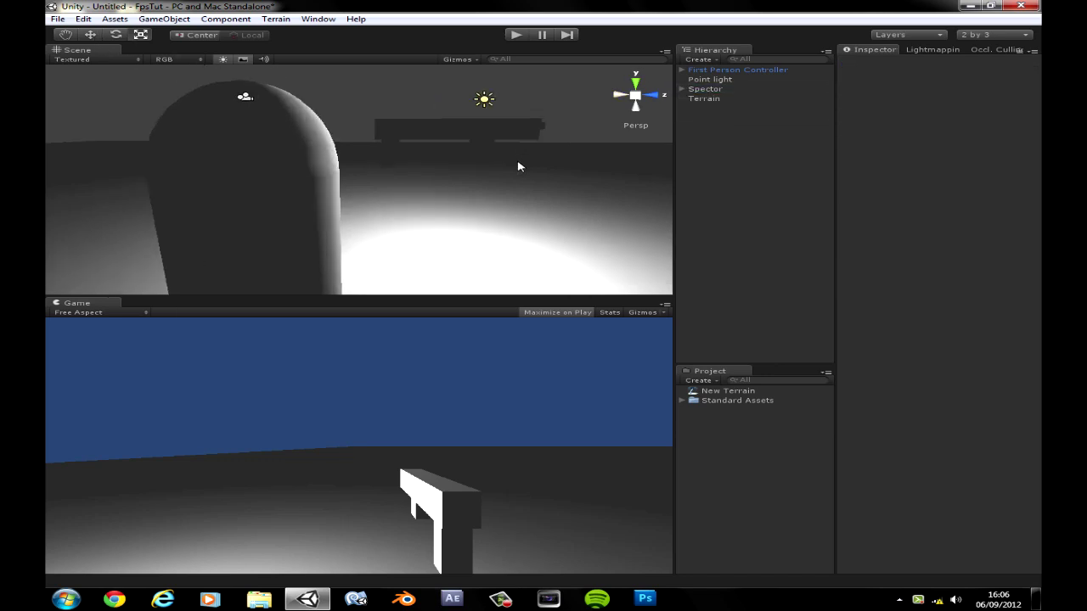
scroll(518, 166, up, 2)
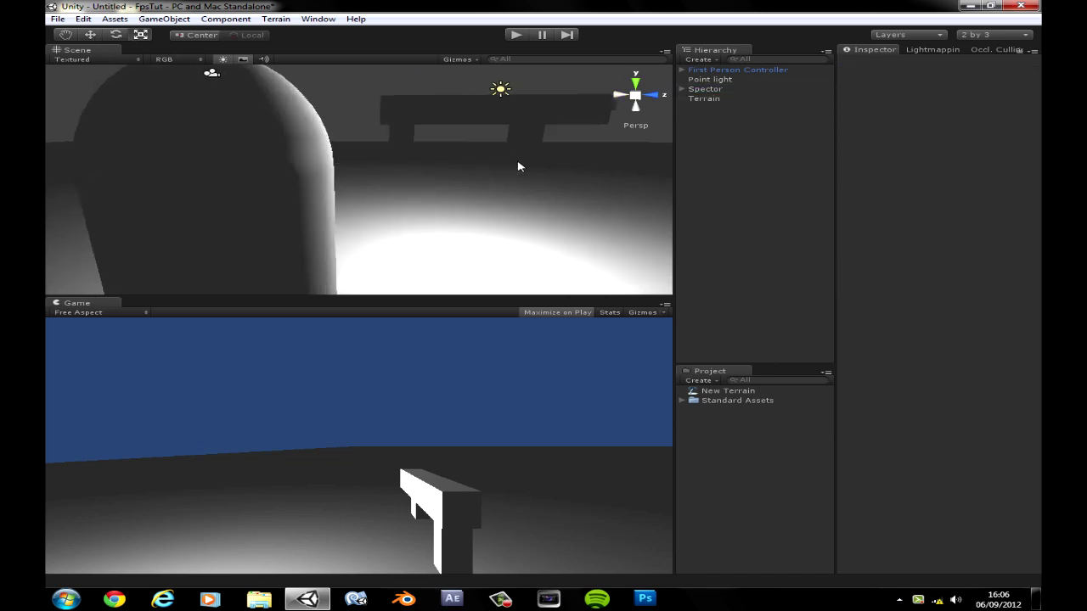
click(682, 70)
click(719, 79)
click(730, 89)
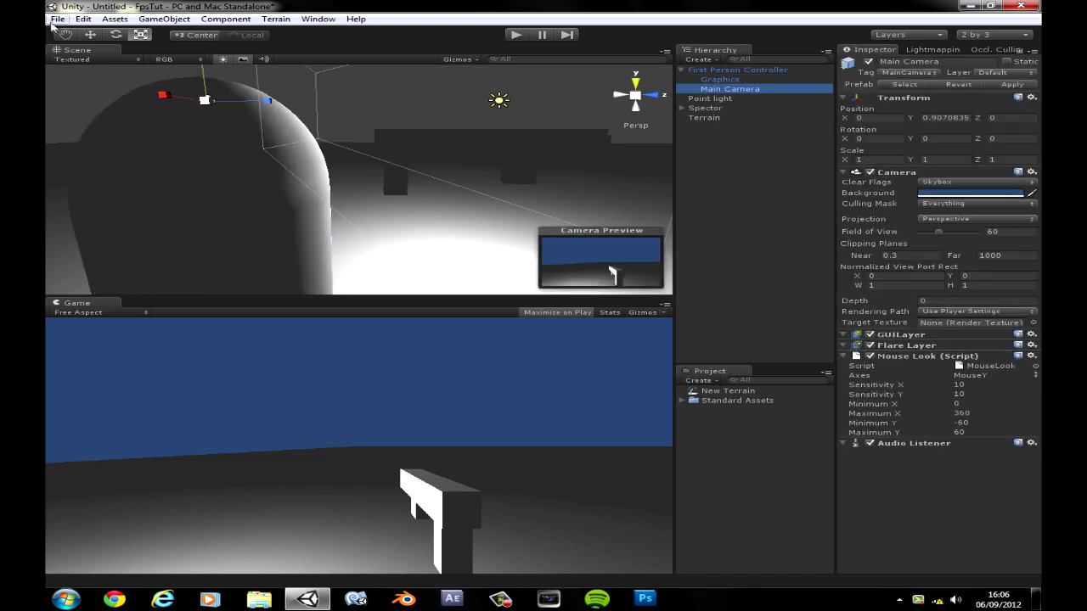
click(173, 19)
click(180, 32)
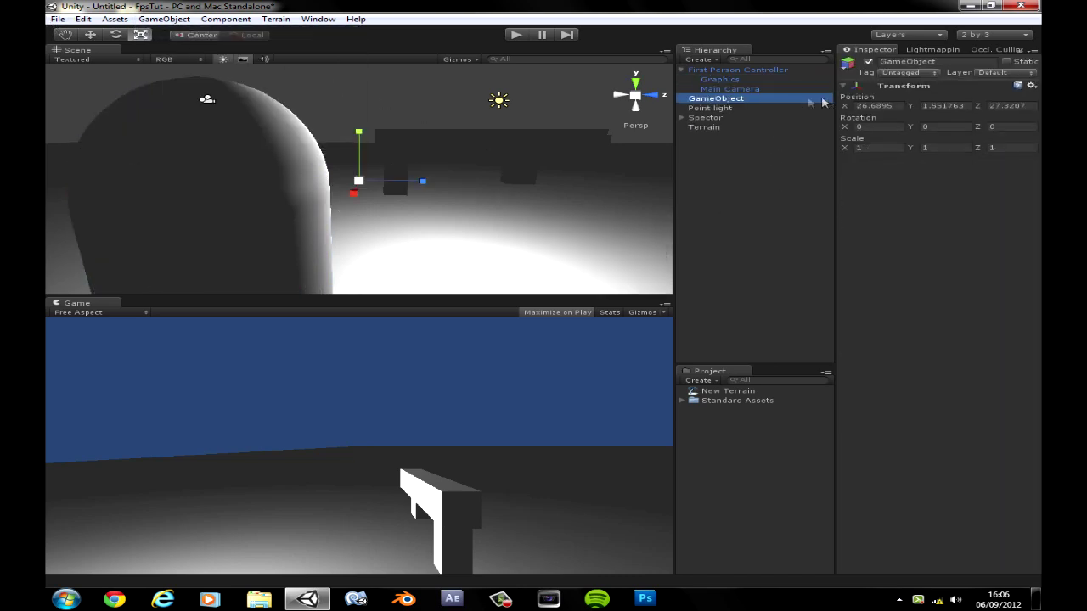
click(750, 100)
text(Animations)
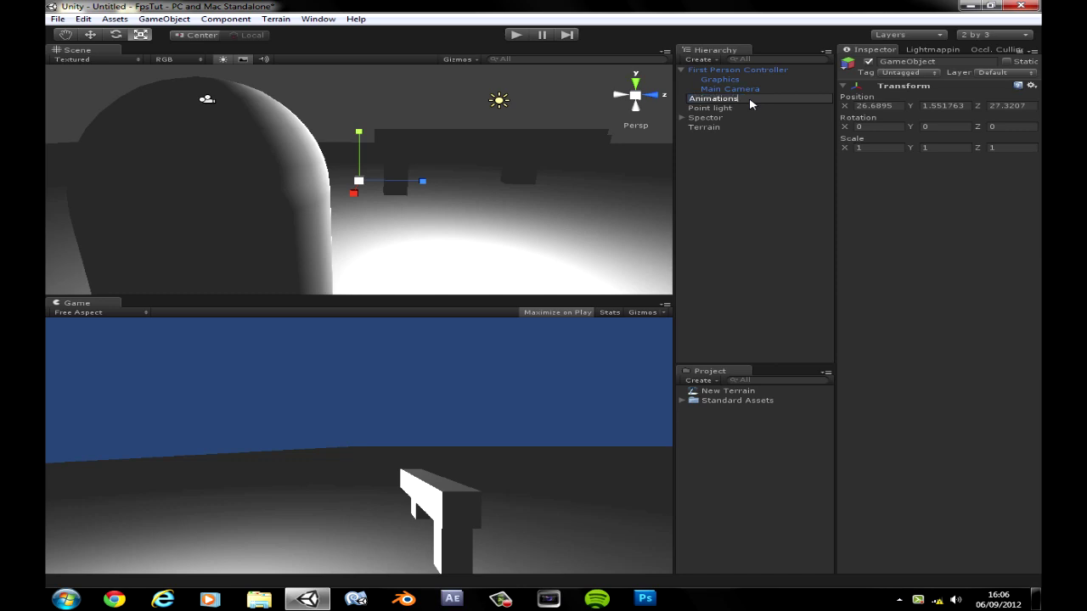
click(770, 180)
Parent Animations under the Main Camera, accepting the loss of the prefab connection
mouse_move(717, 68)
mouse_down()
mouse_move(723, 90)
mouse_move(741, 98)
mouse_move(722, 81)
mouse_move(735, 79)
mouse_up()
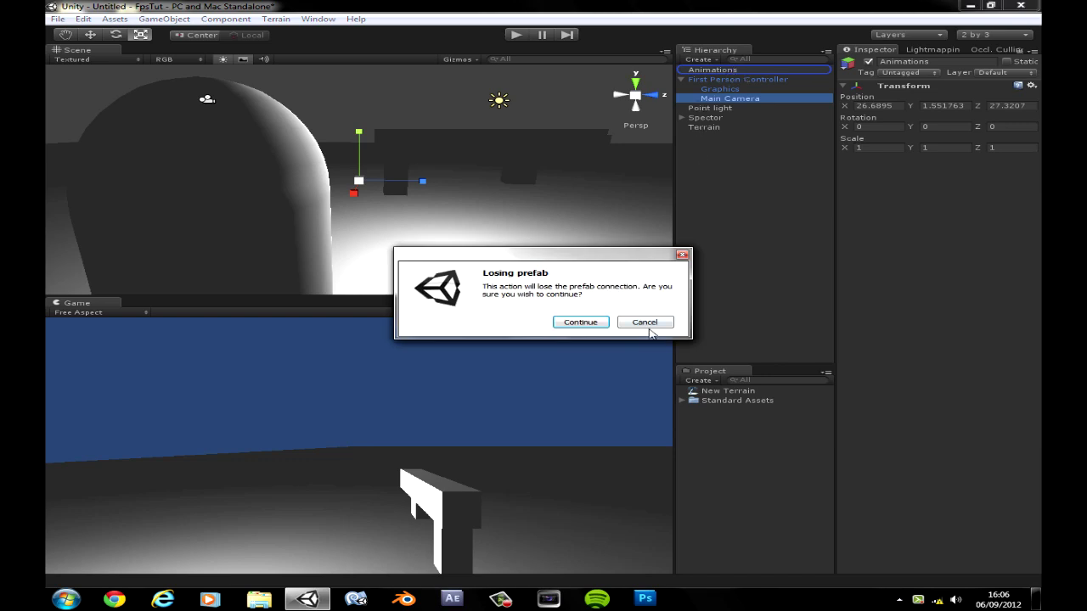
click(662, 325)
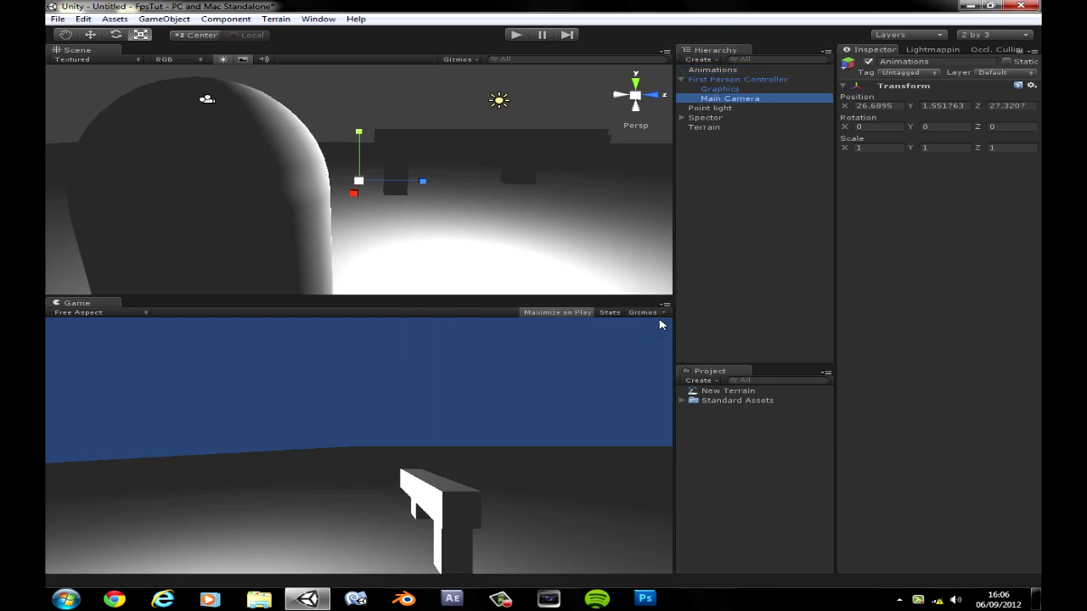
drag(713, 70, 743, 99)
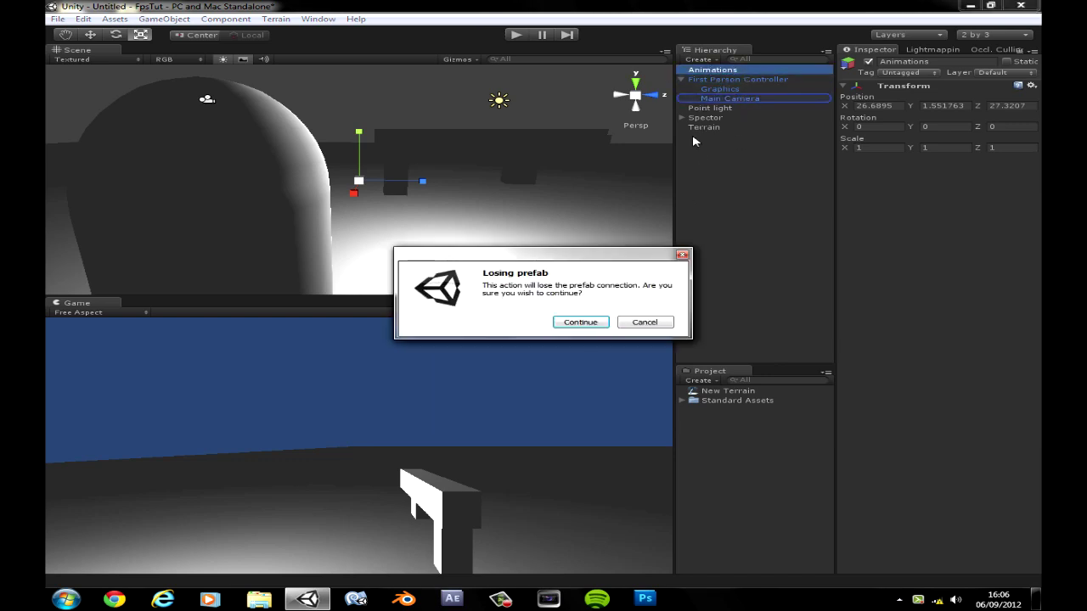
click(581, 323)
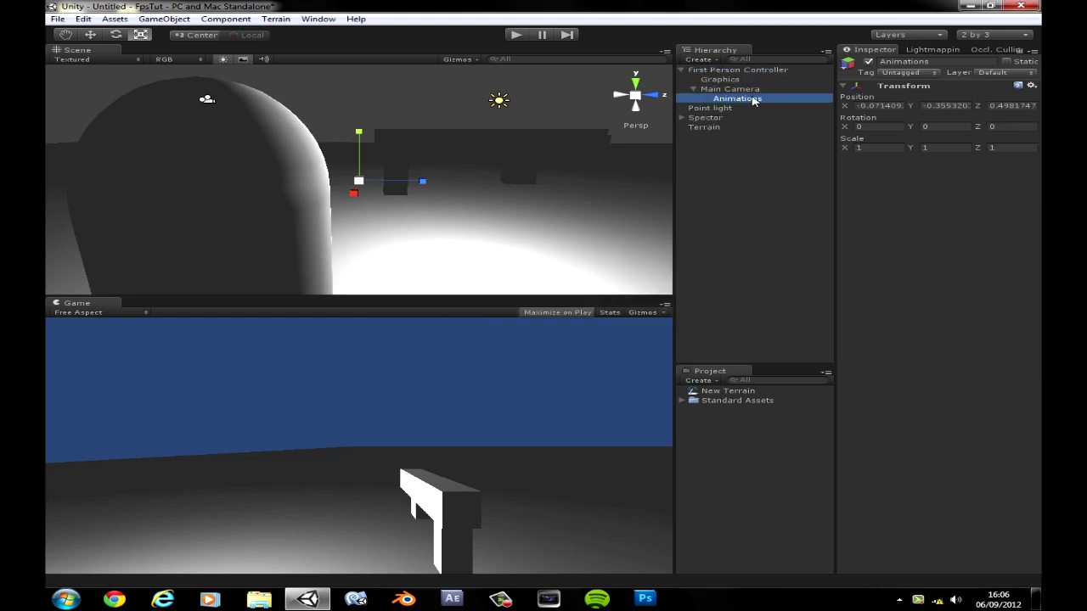
click(722, 107)
click(737, 98)
click(694, 89)
click(730, 89)
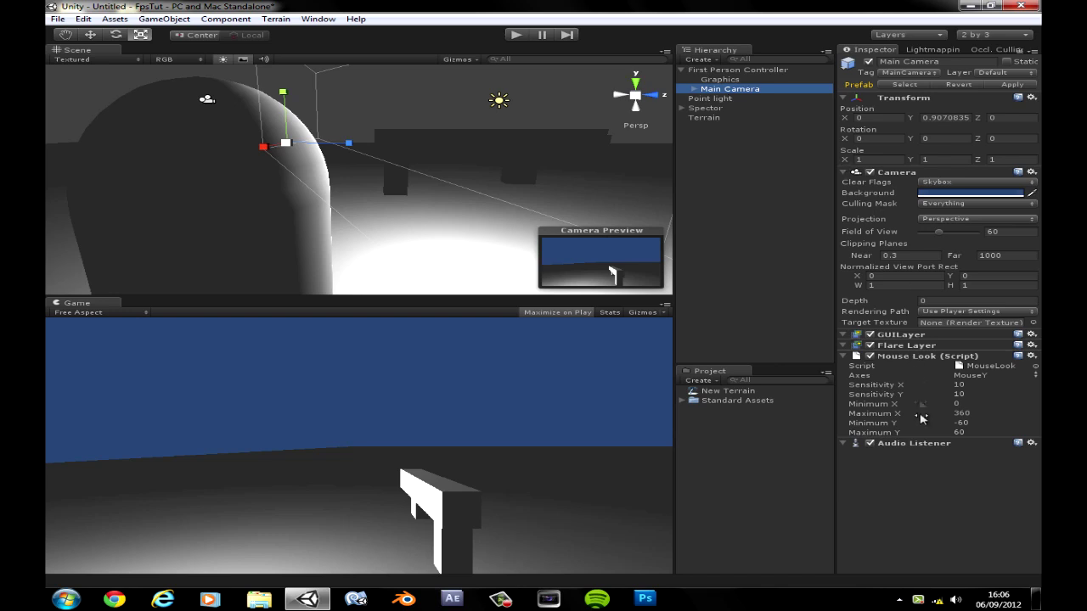
Set the Main Camera's Mouse Look Sensitivity X and Y to 5
click(977, 393)
text(5)
click(974, 384)
text(5)
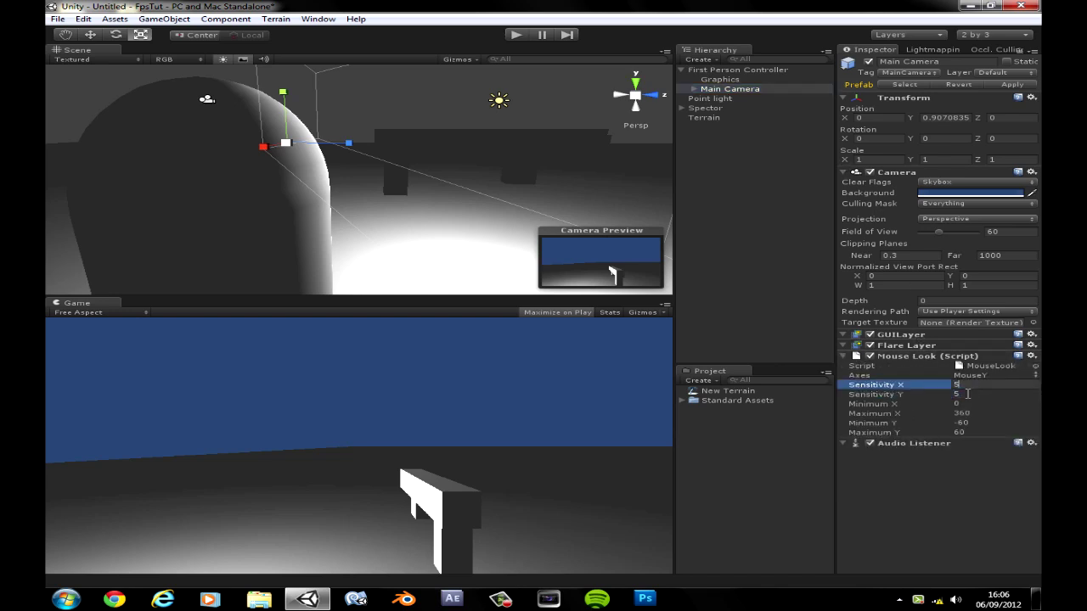
Test the player in play mode by walking forward with W, then stop
click(727, 71)
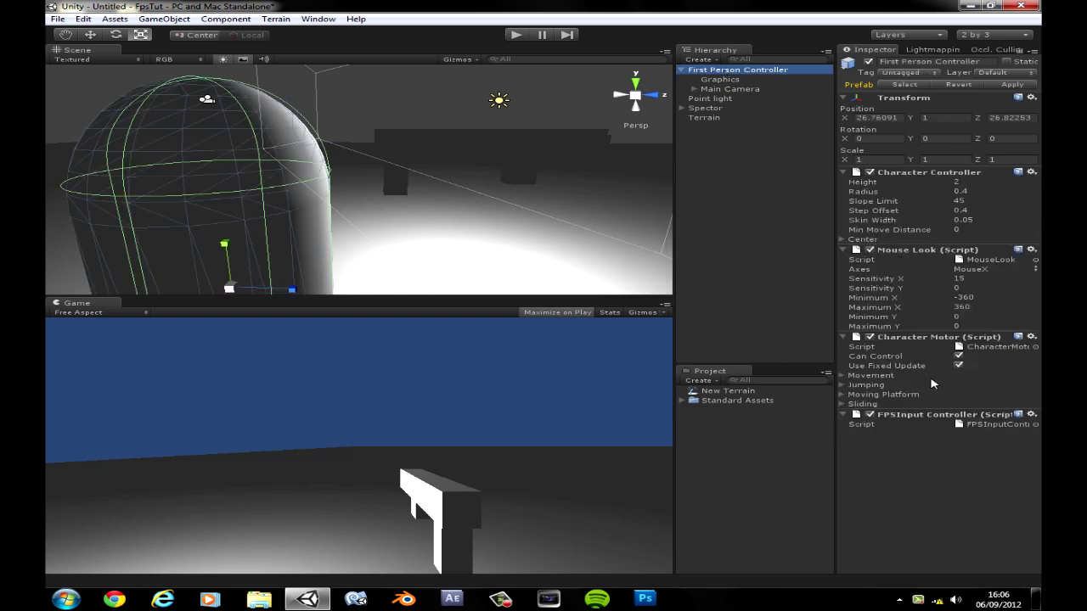
click(983, 282)
click(769, 245)
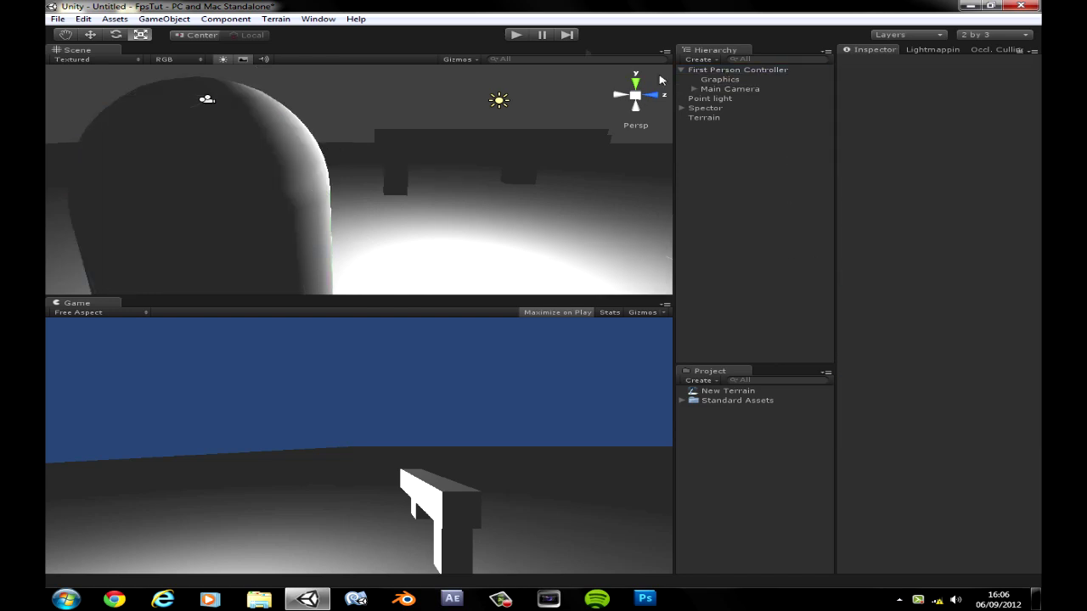
key(ctrl+p)
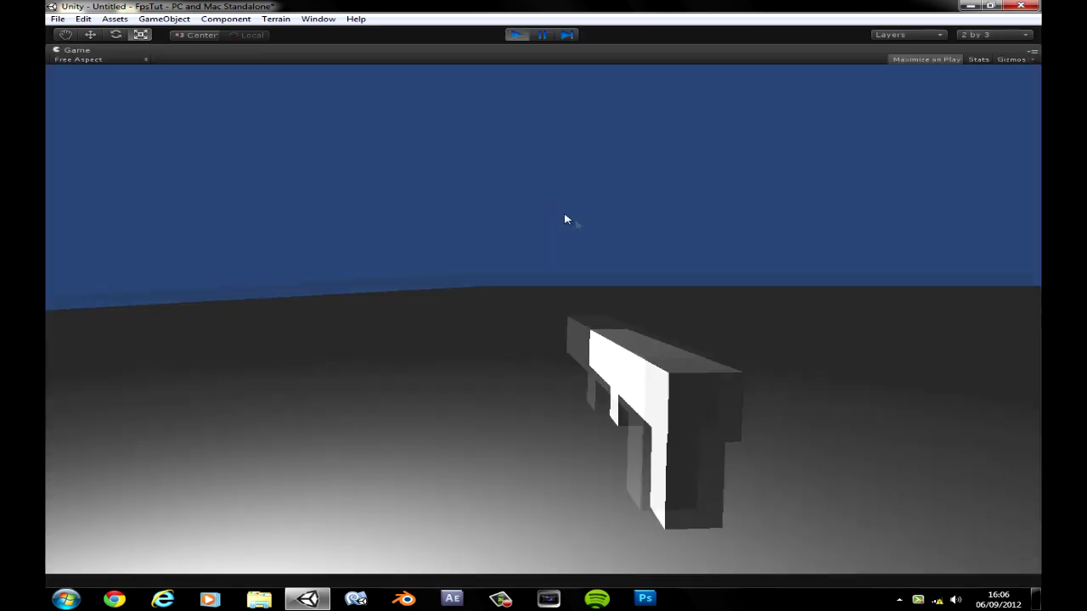
key(w)
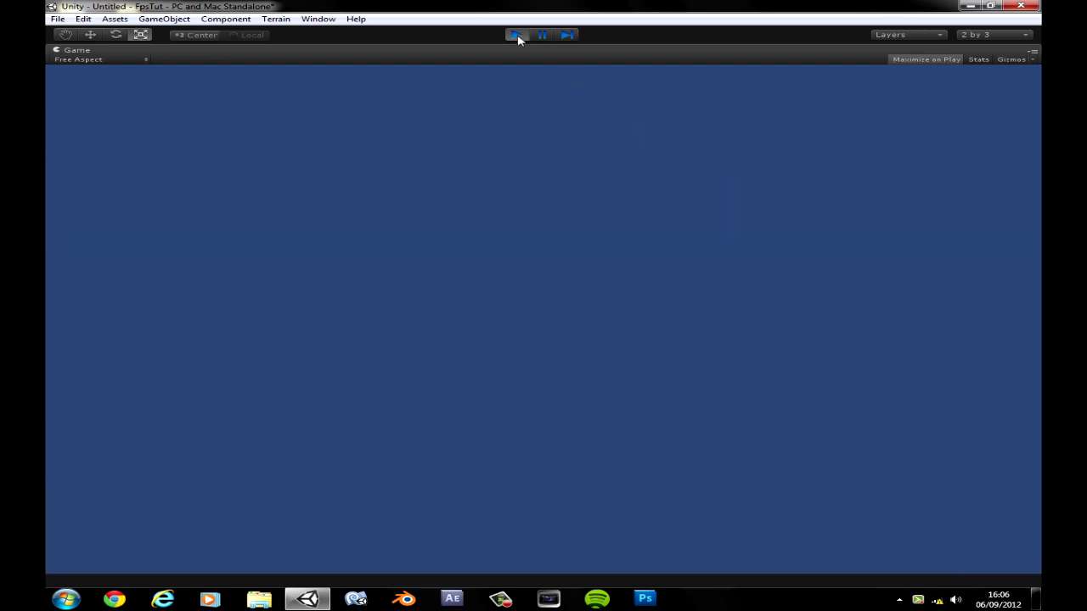
click(516, 35)
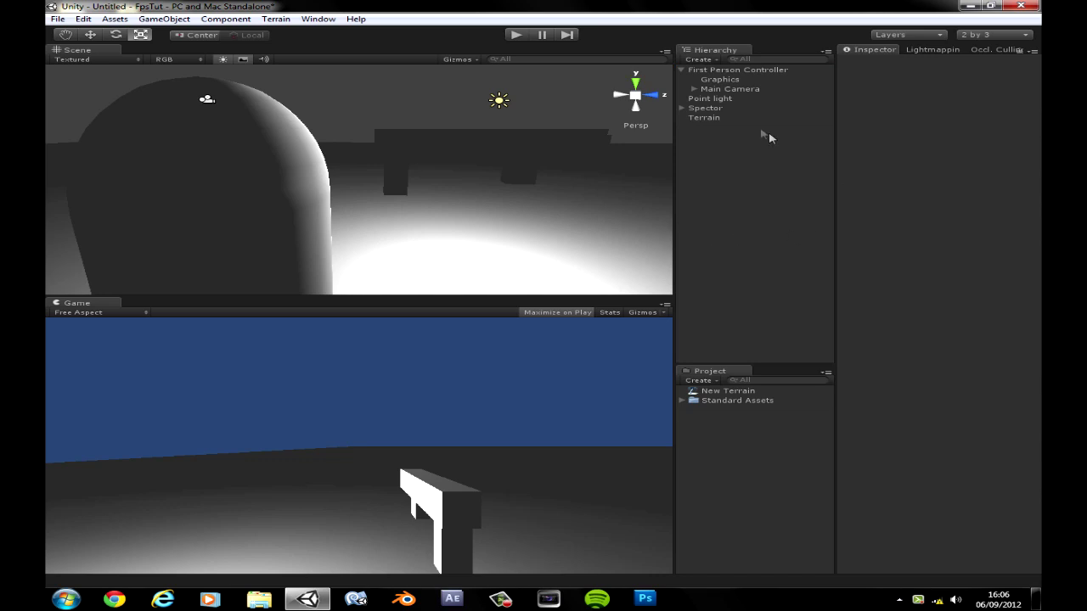
click(714, 108)
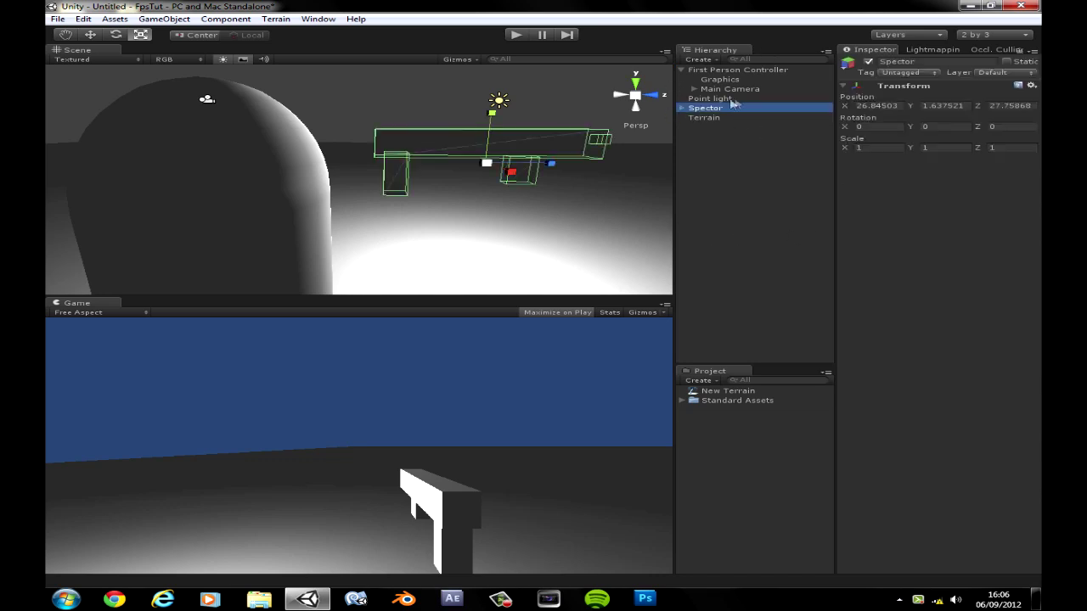
click(694, 88)
Drop Spector into the Animations object and run a quick play-mode test of the gun view
drag(718, 118, 741, 100)
click(706, 99)
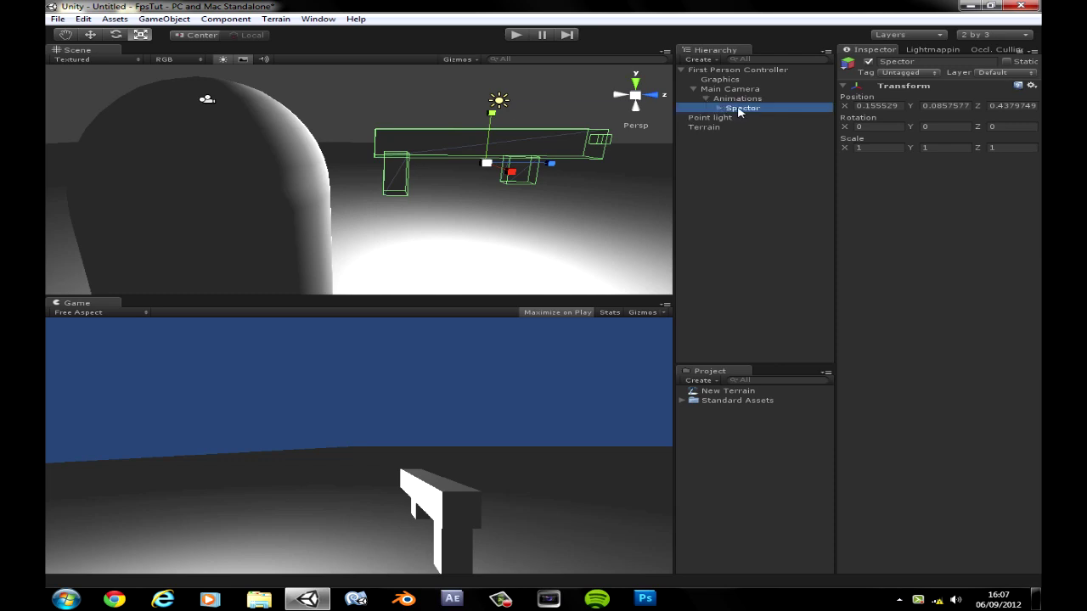
click(706, 99)
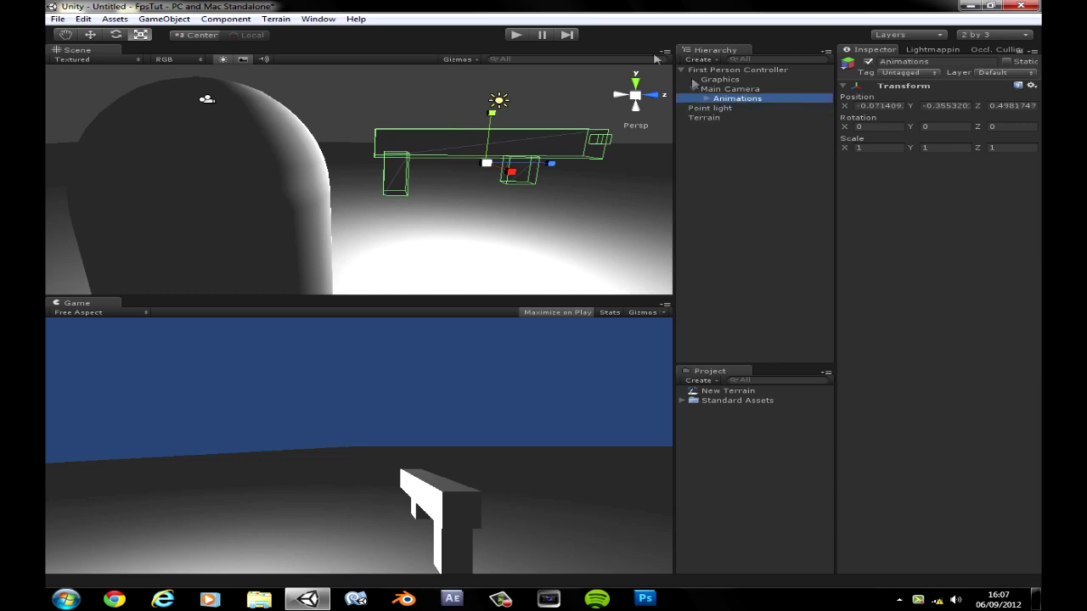
click(516, 34)
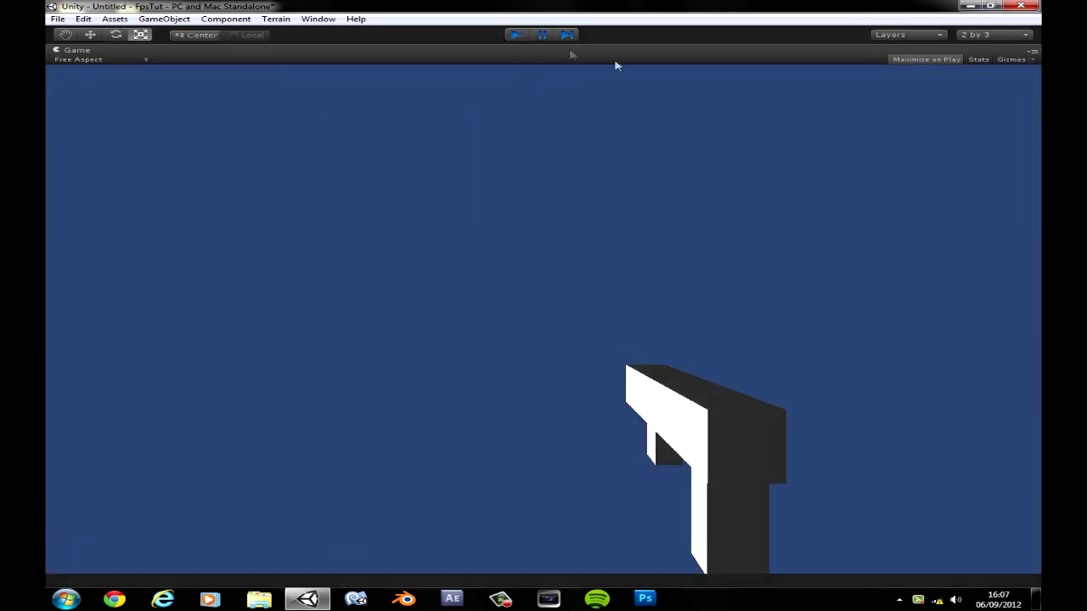
click(516, 34)
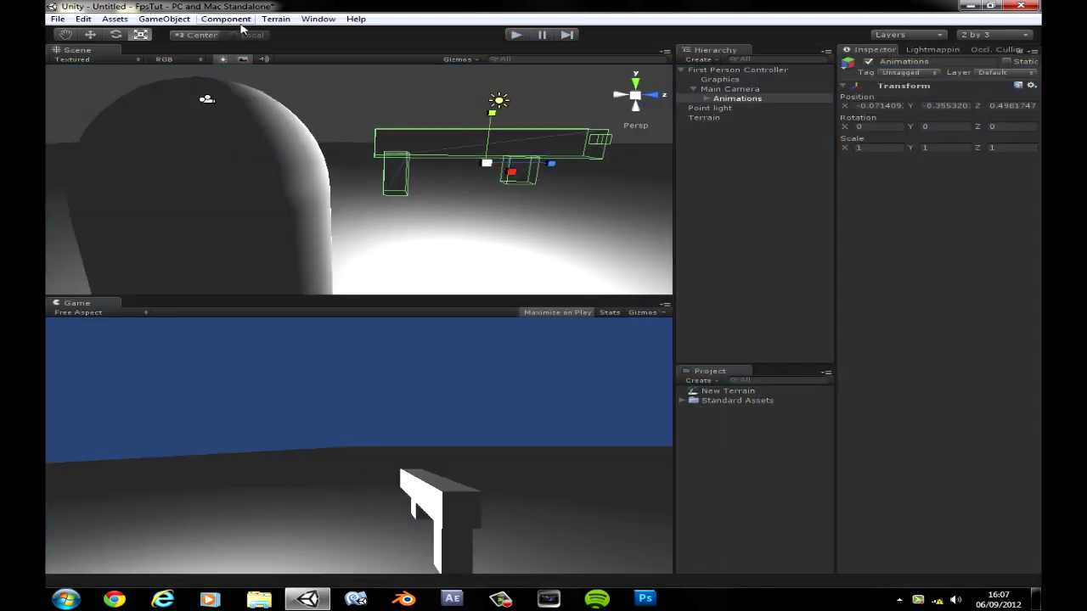
For the Animations object, record a new Transform clip and save it as Idle Animation in Assets
click(318, 19)
click(724, 96)
click(724, 100)
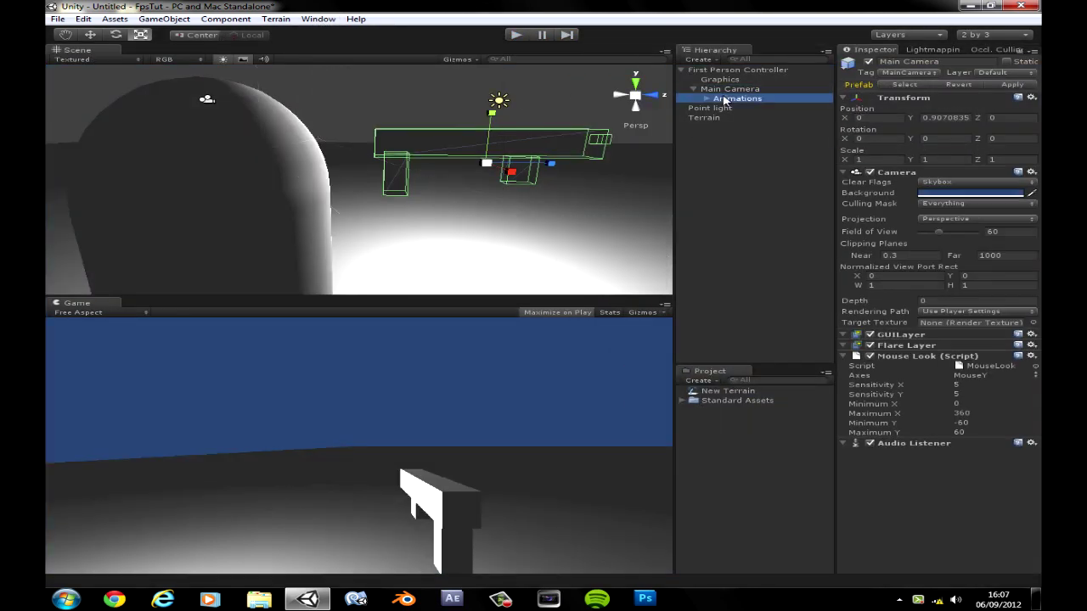
click(318, 19)
click(345, 147)
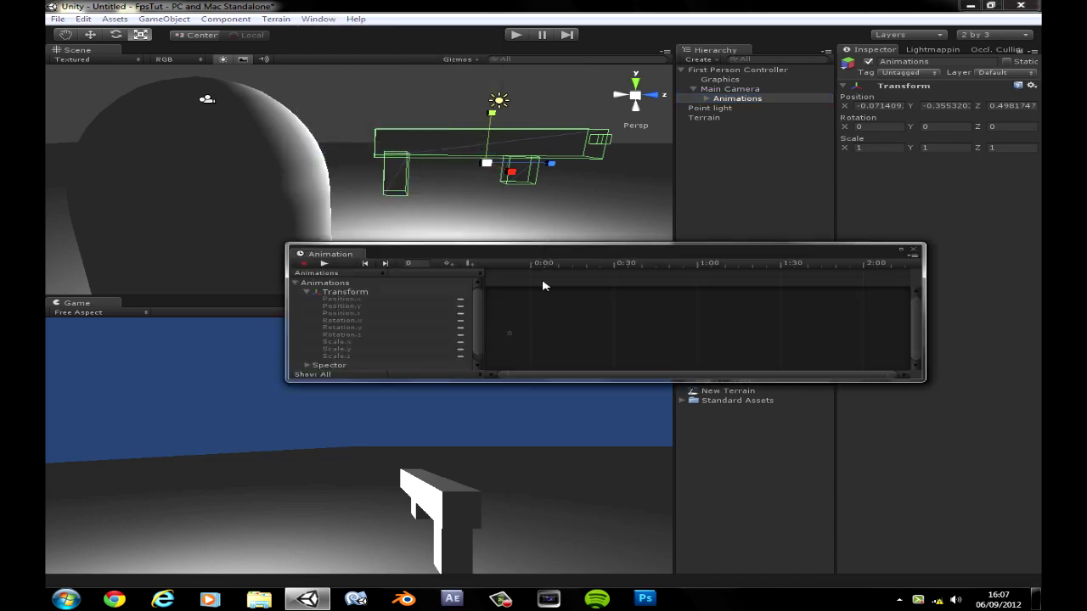
click(372, 295)
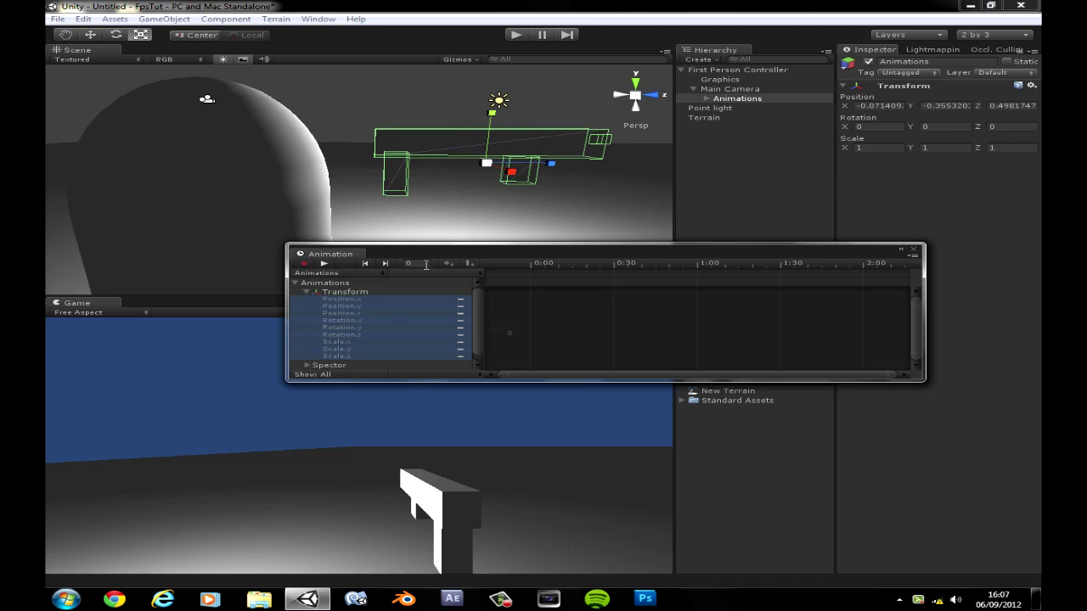
click(303, 264)
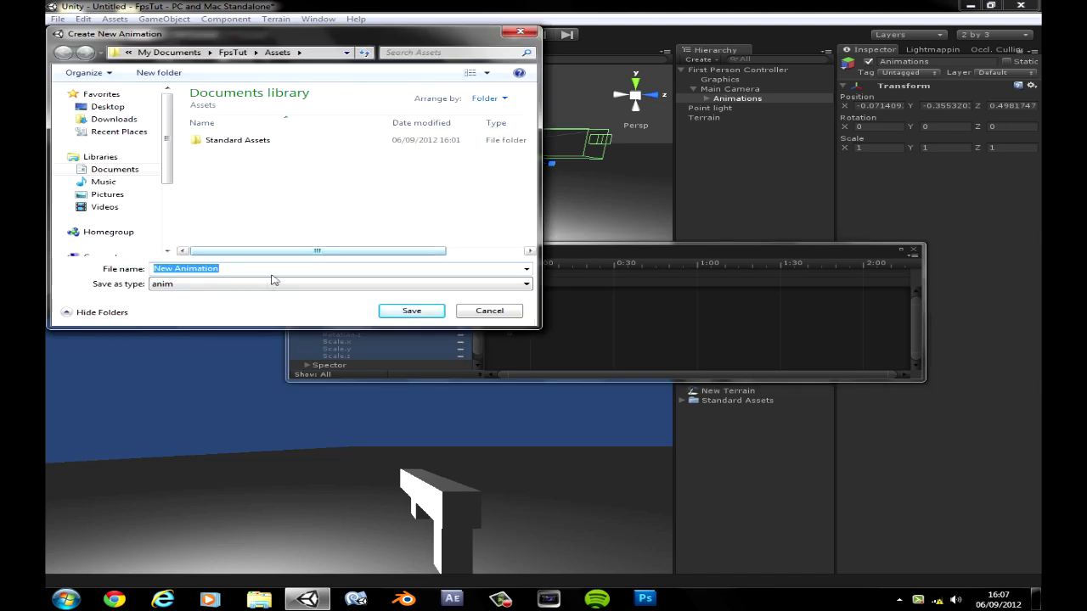
text(1)
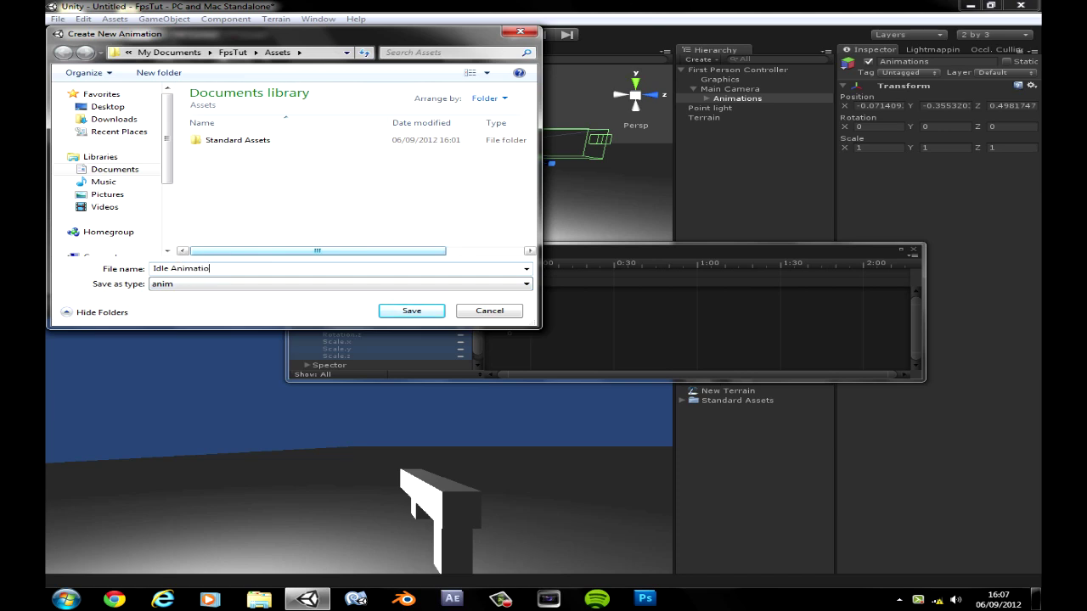
click(411, 310)
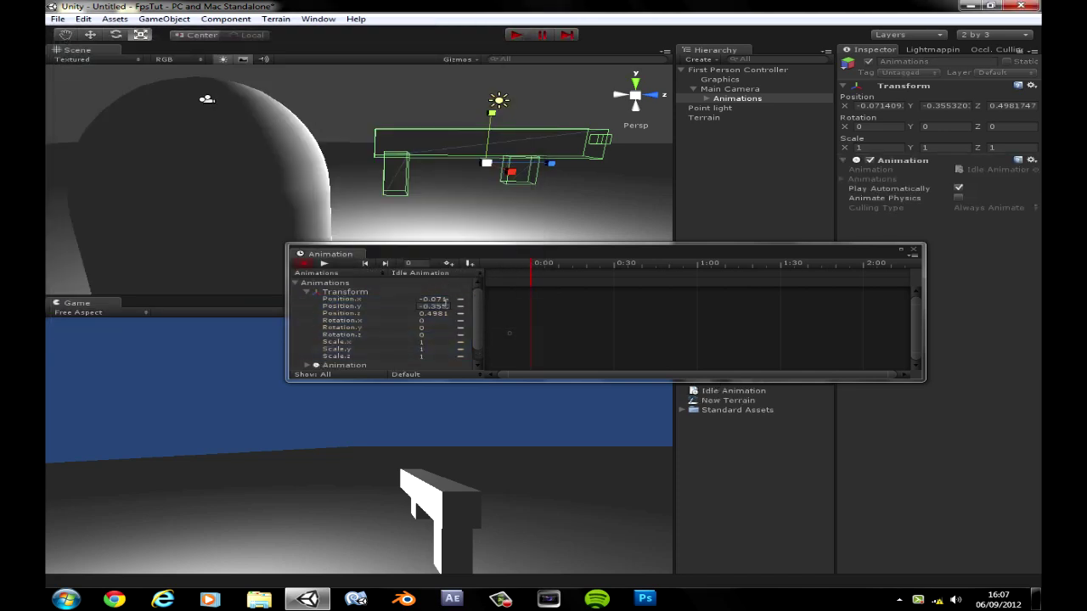
Stop recording, close the Animation window, and set Animations' position to 0, 0, 0
click(304, 264)
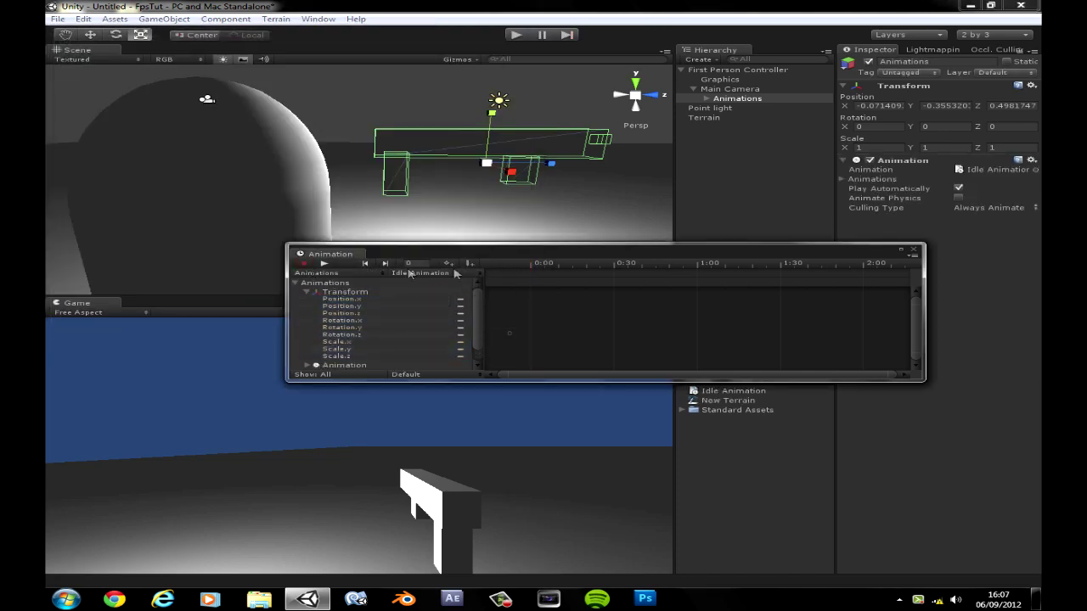
click(914, 250)
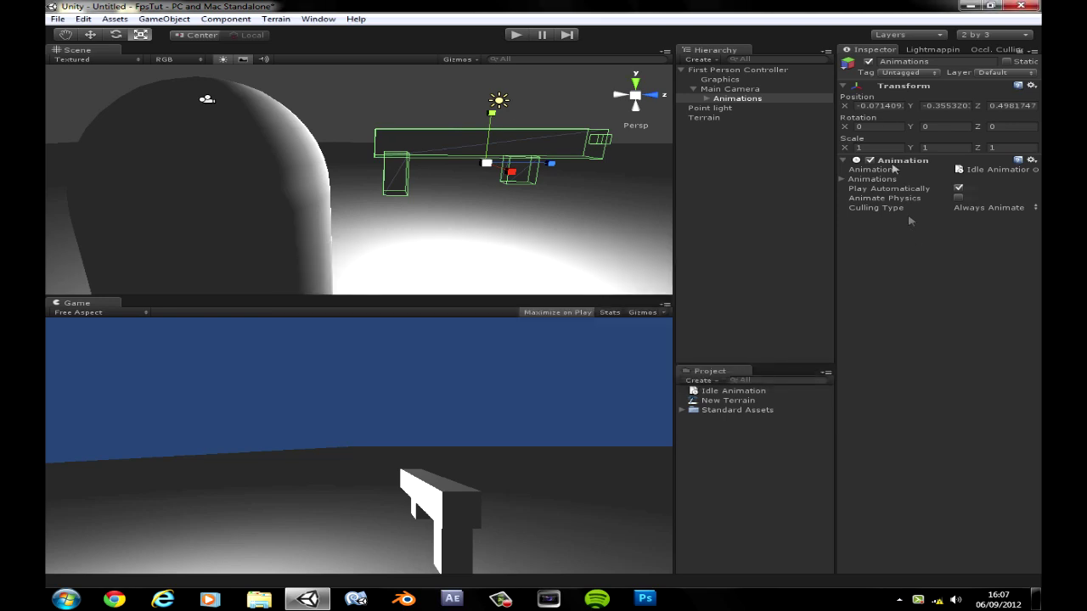
double_click(879, 106)
text(0)
double_click(942, 105)
text(0)
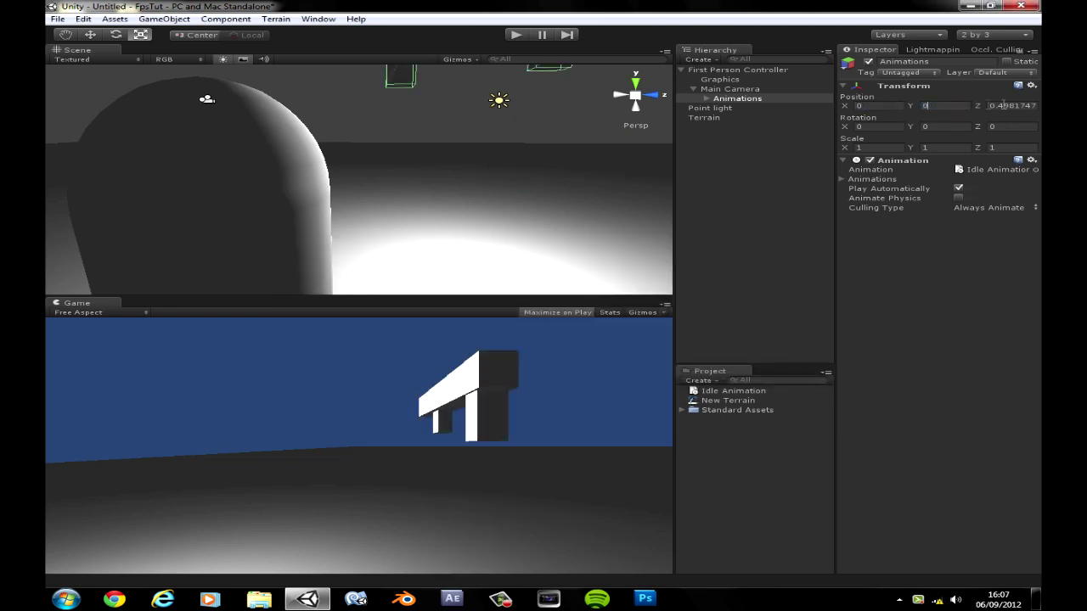
double_click(1011, 105)
text(0)
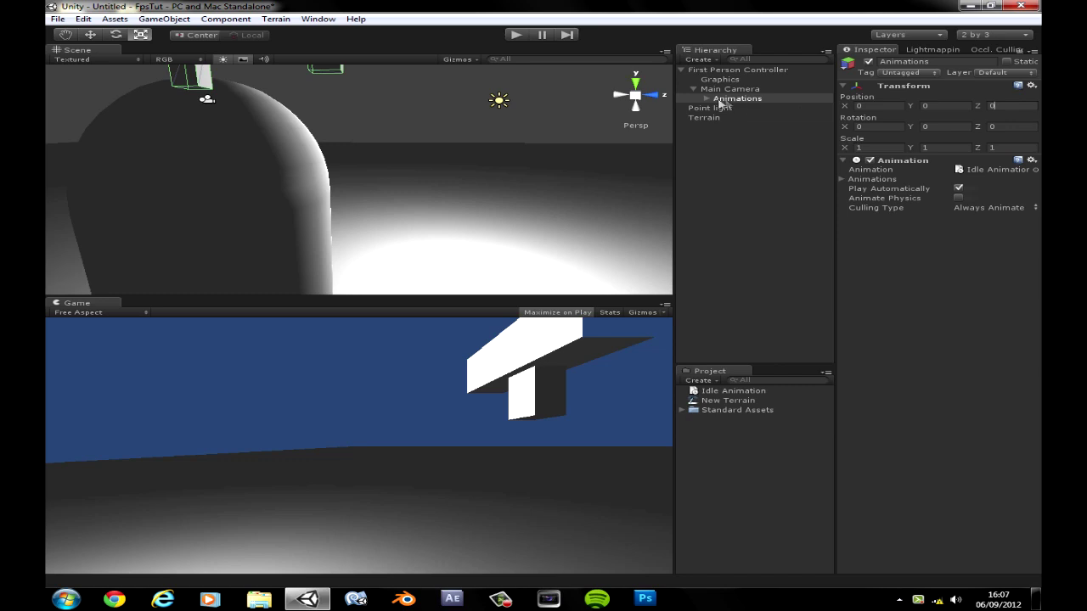
Set the Spector gun's position to 0, 0, 0 under Animations
click(706, 99)
click(742, 108)
double_click(879, 105)
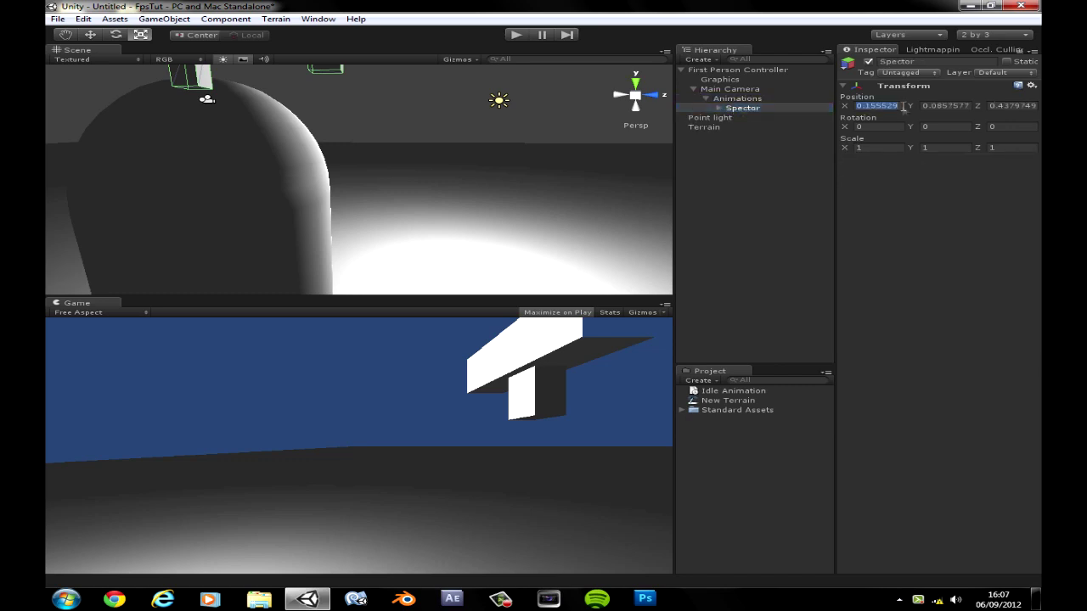
text(0)
double_click(943, 105)
text(0)
double_click(1010, 105)
text(0)
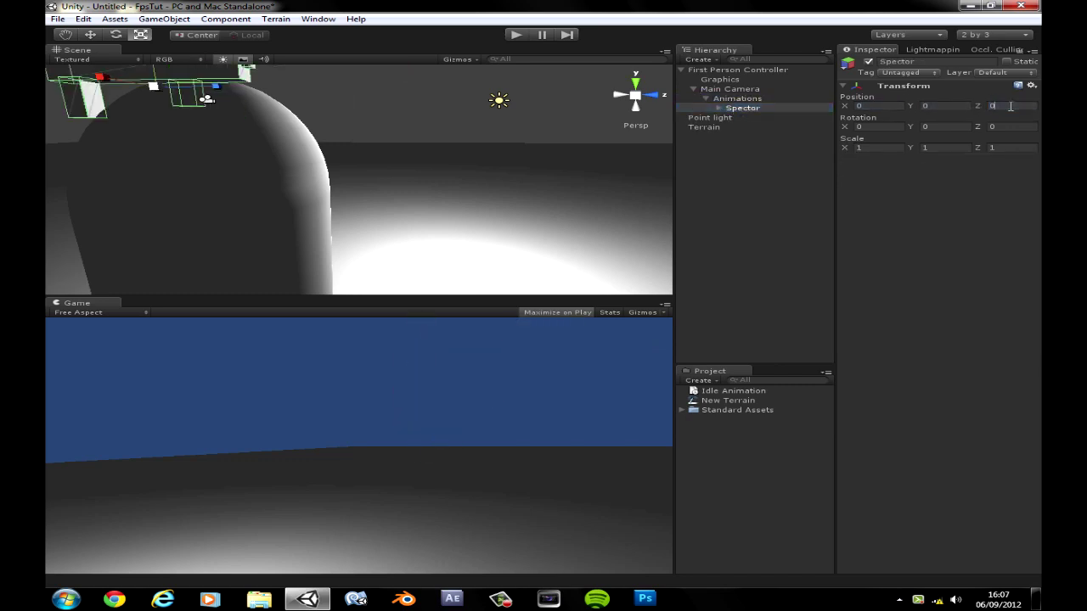
click(90, 35)
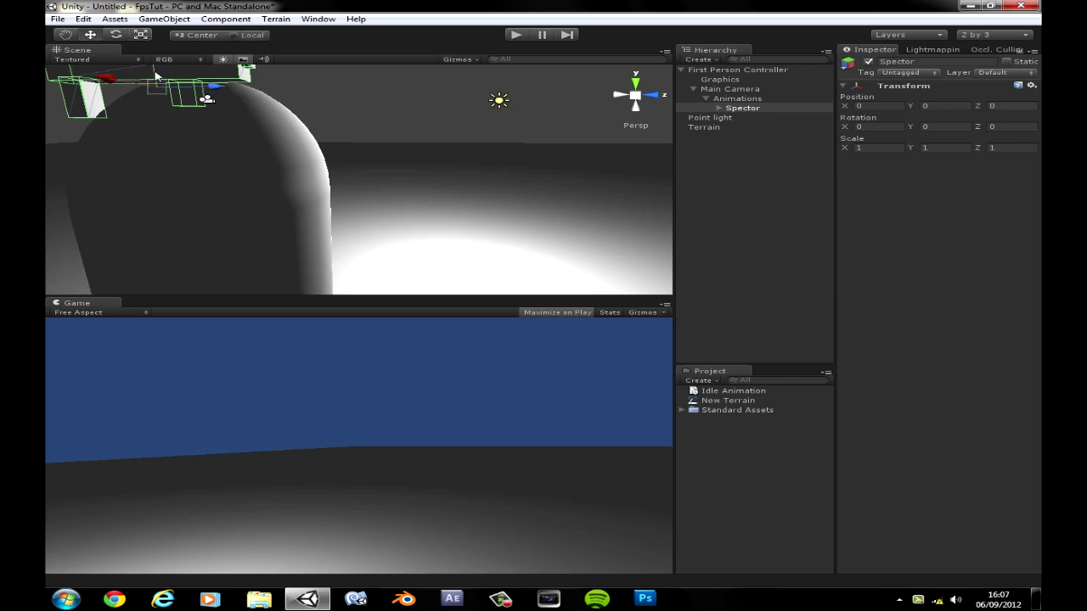
Move the Spector gun forward and down to about 0.035, -0.232, 0.786
drag(213, 88, 260, 73)
click(261, 76)
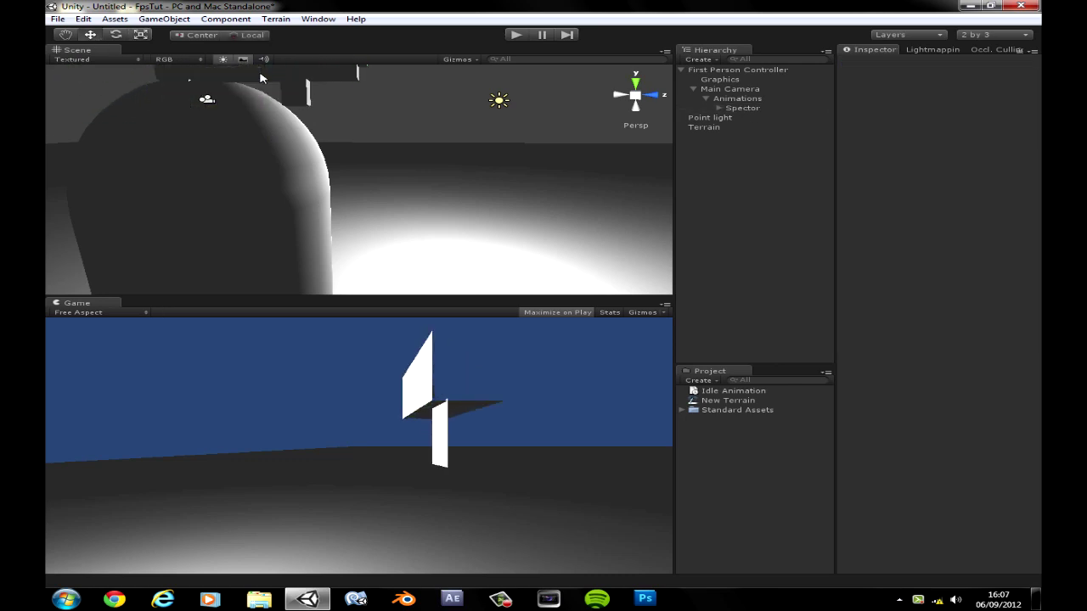
click(742, 108)
right_drag(359, 116, 310, 95)
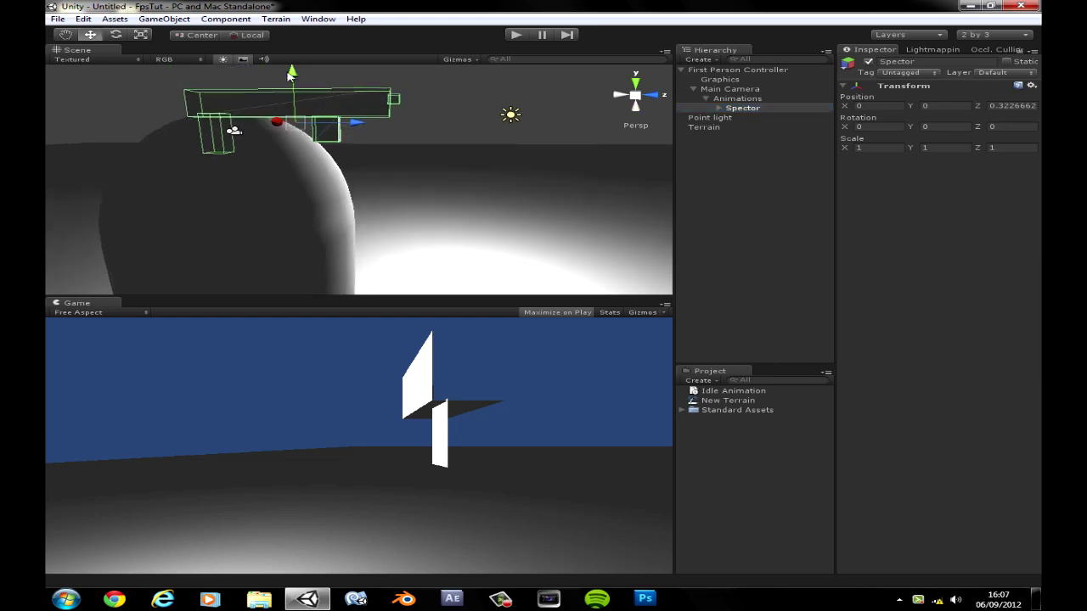
drag(288, 74, 289, 111)
drag(358, 159, 418, 167)
drag(361, 112, 365, 136)
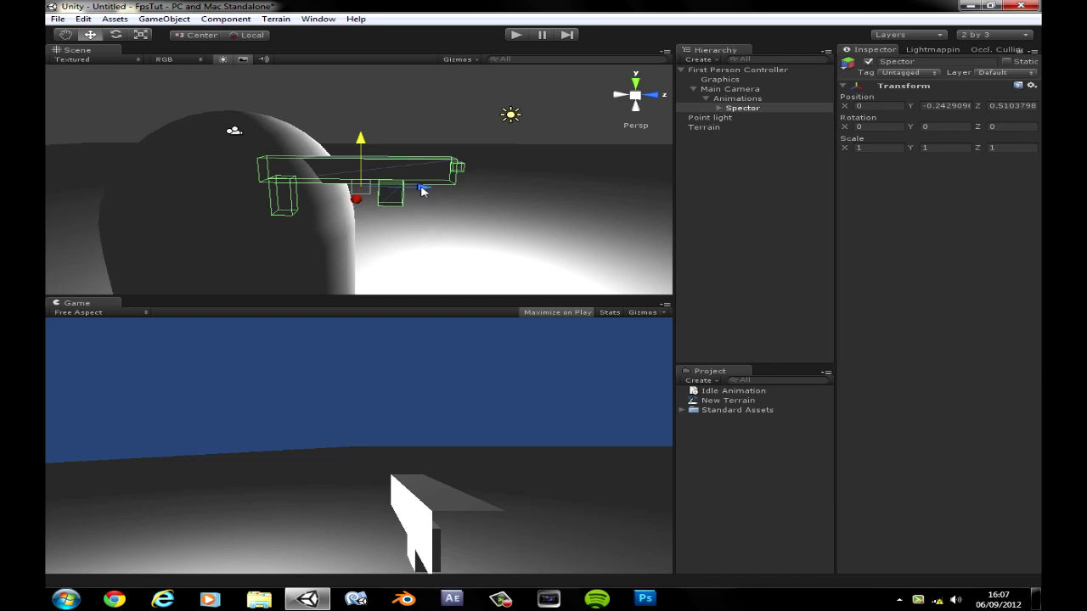
drag(423, 191, 480, 191)
drag(428, 143, 429, 174)
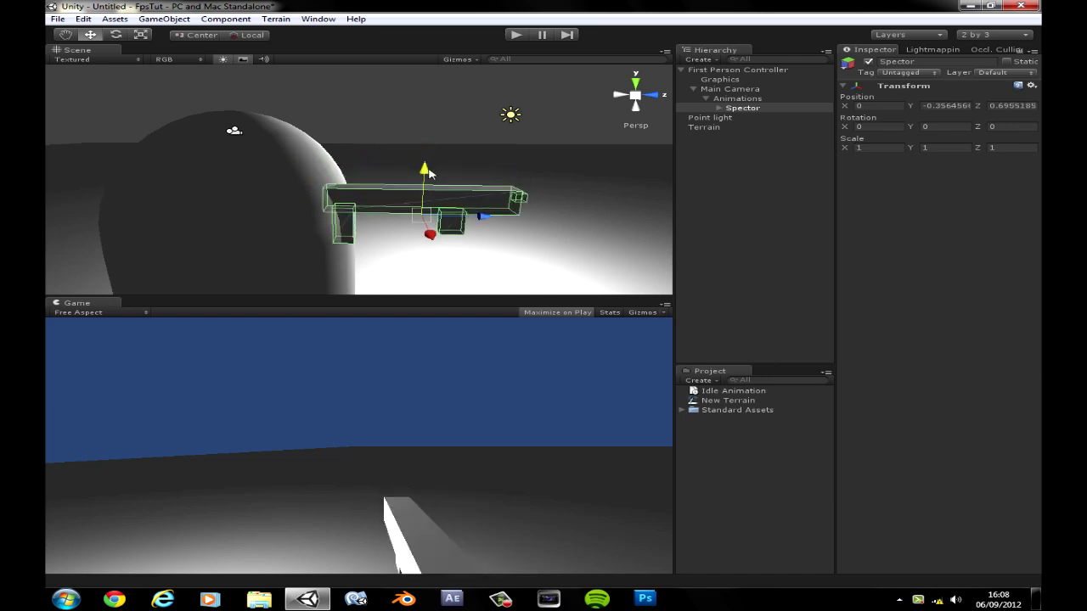
drag(477, 218, 455, 171)
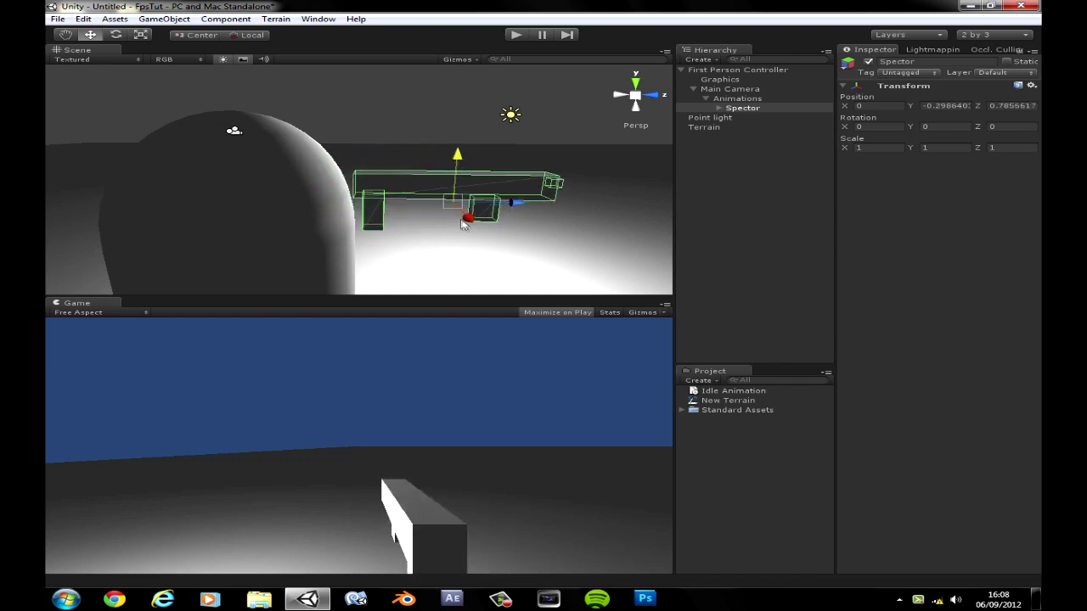
drag(474, 223, 477, 227)
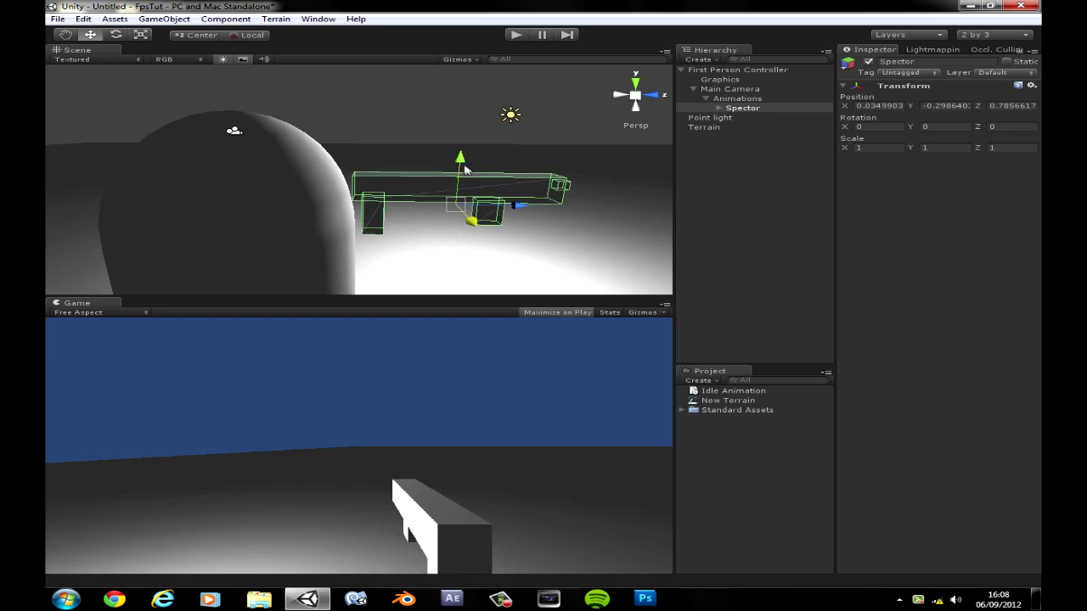
drag(463, 166, 462, 150)
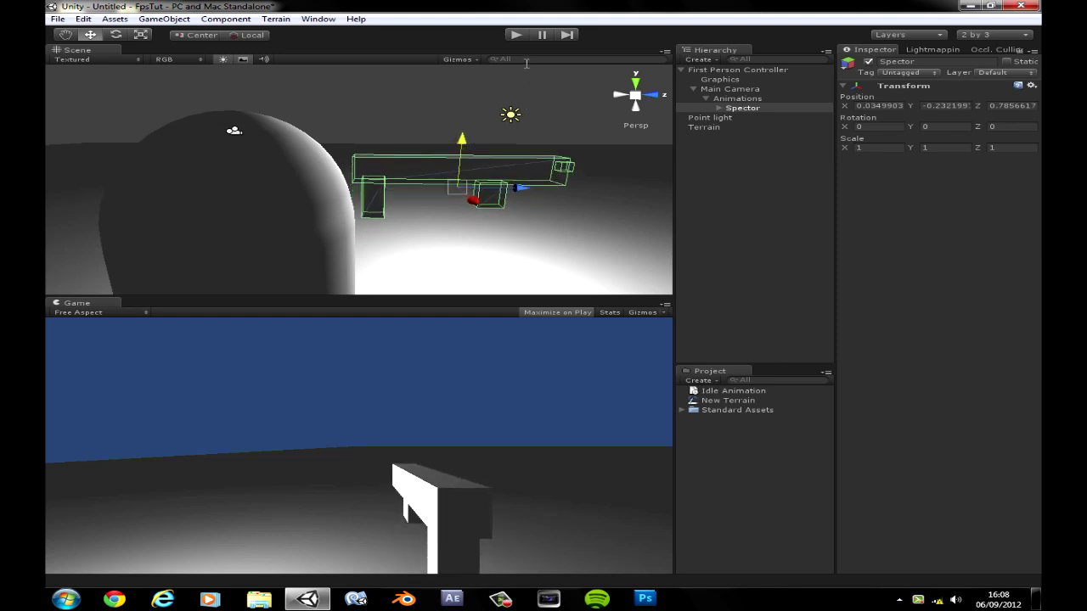
Test the gun's placement in play mode, then stop and select Animations
key(ctrl+p)
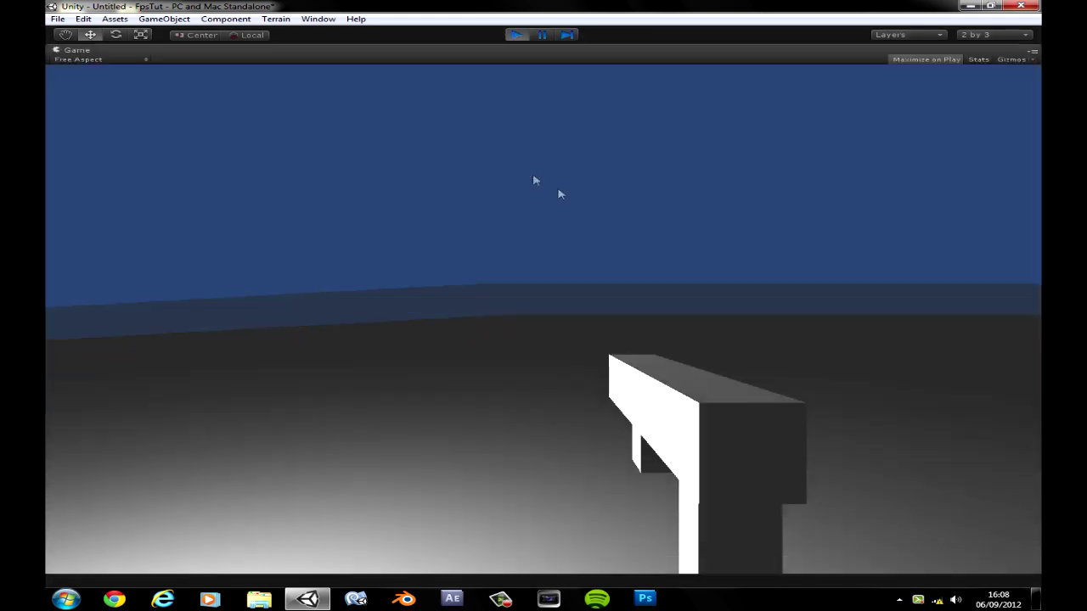
key(ctrl+p)
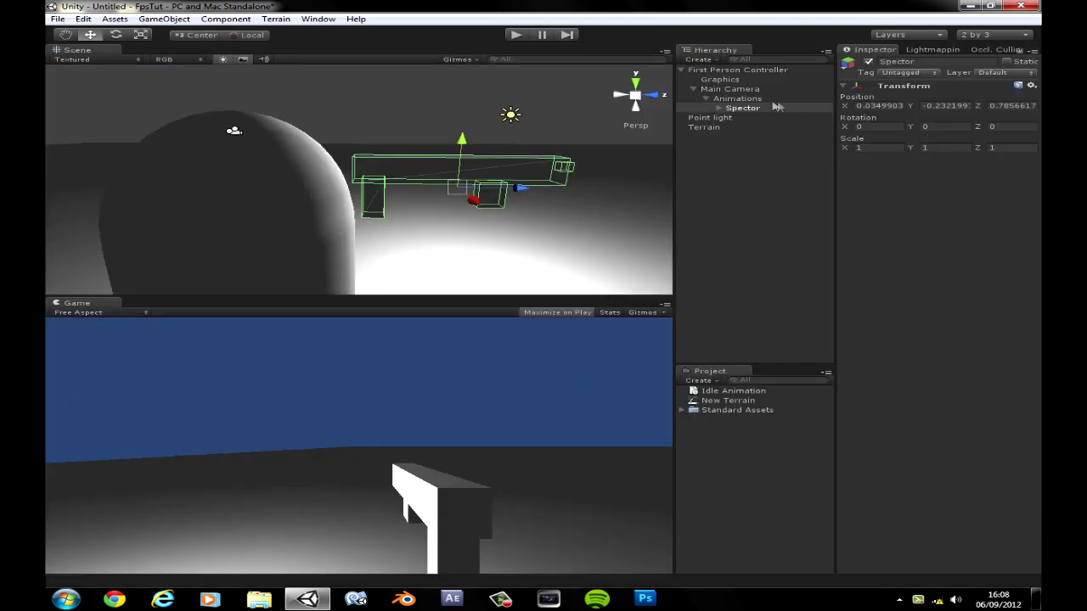
click(769, 100)
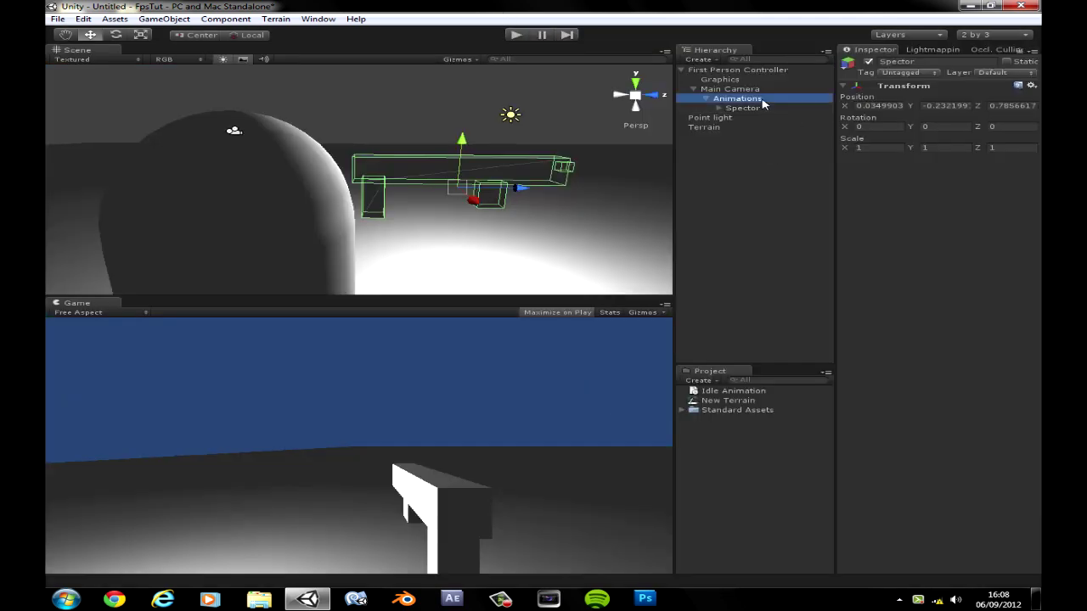
Start recording and key all Transform properties at frame 0
click(226, 18)
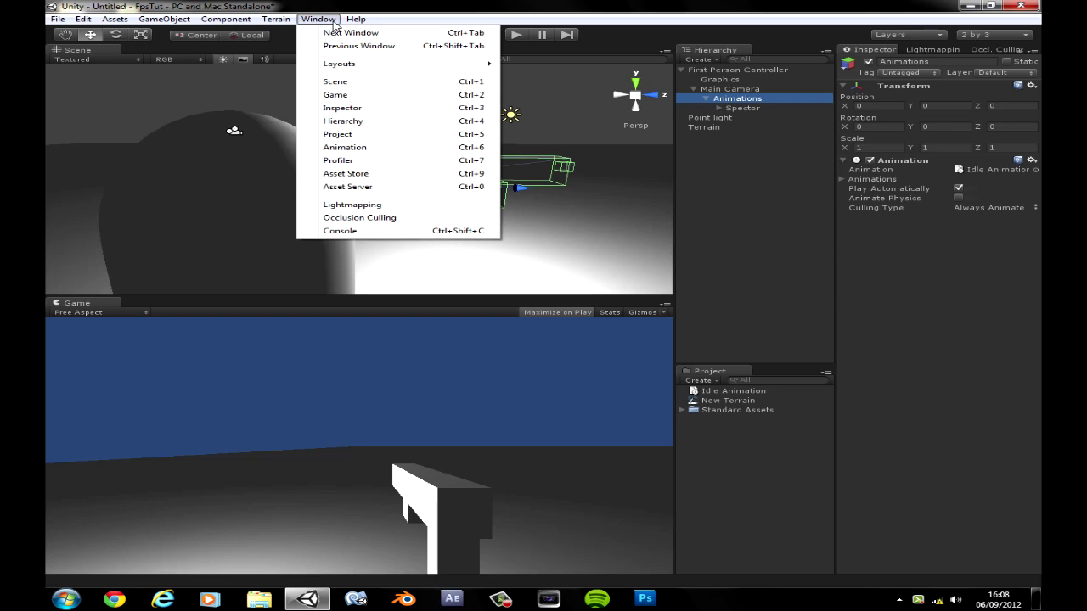
click(399, 144)
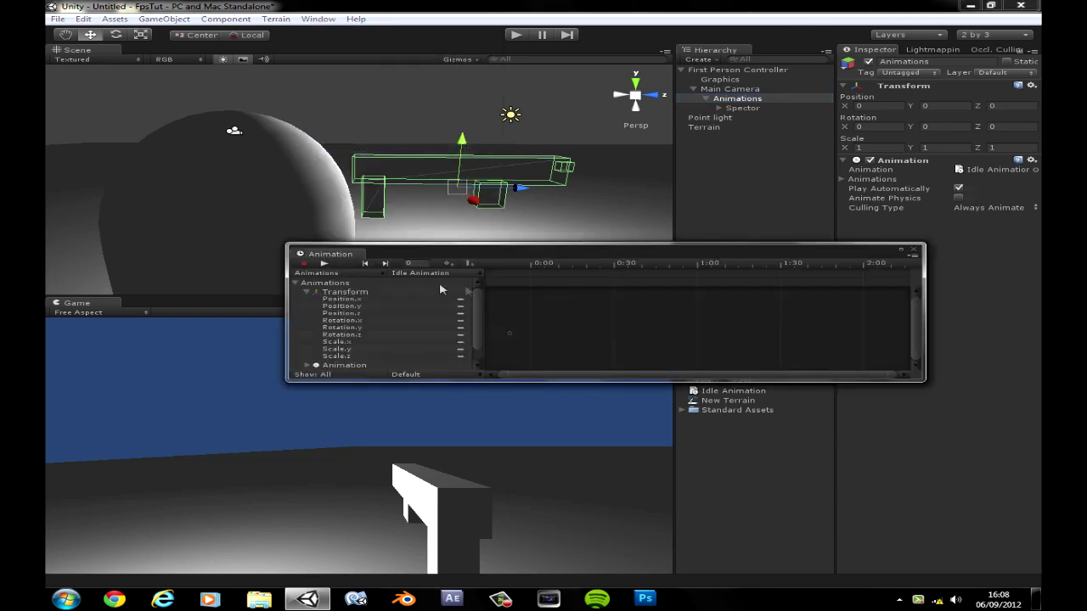
click(304, 263)
click(376, 294)
click(447, 264)
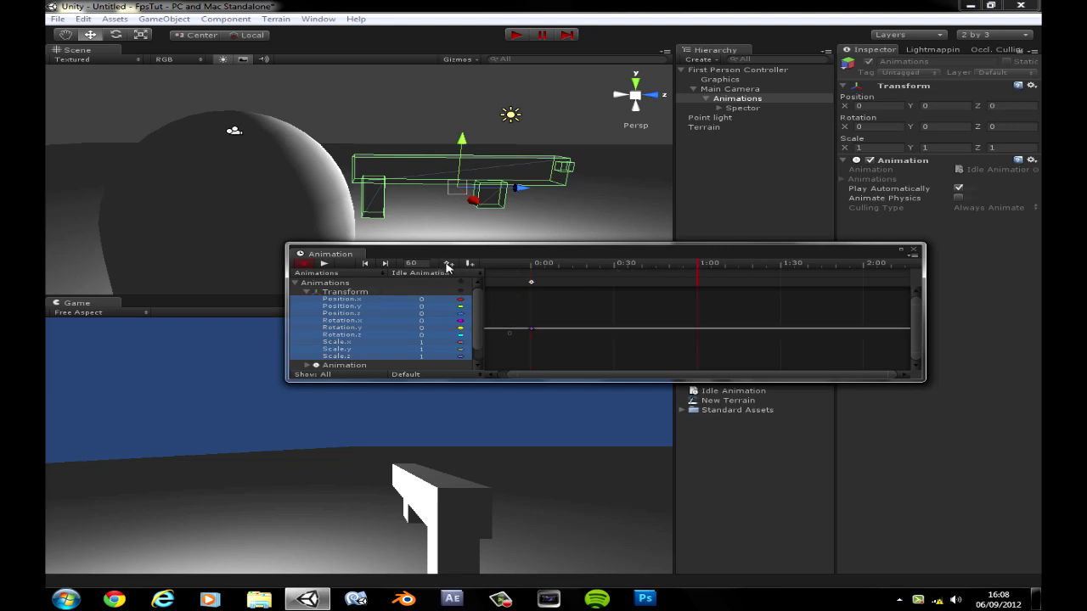
Add further Transform keyframes at frames 20 and 43
click(577, 272)
drag(576, 273, 588, 273)
click(447, 265)
click(447, 264)
drag(652, 289, 650, 289)
click(443, 300)
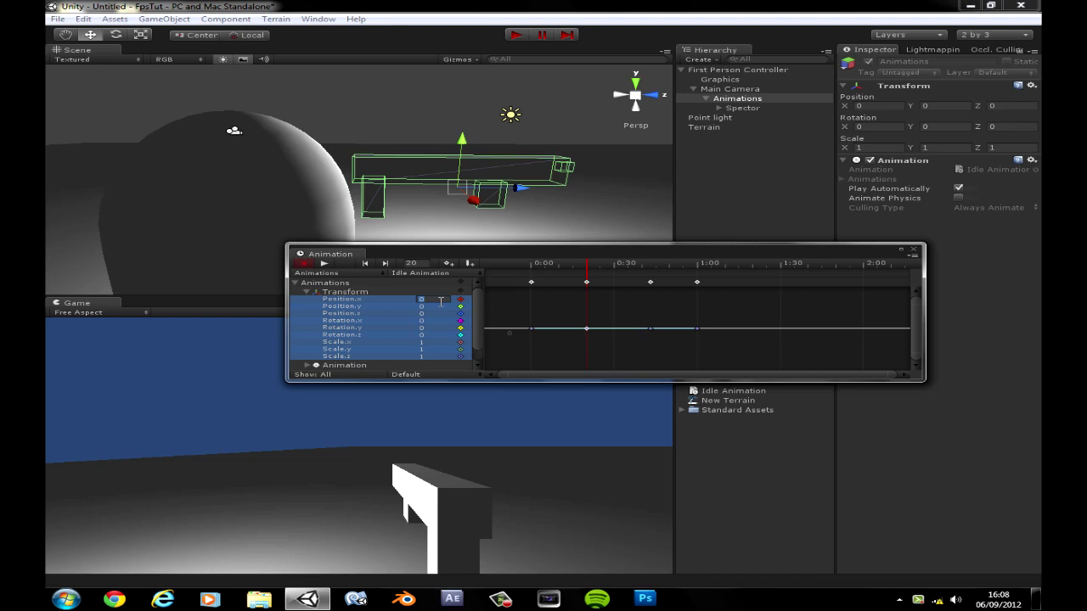
Key Position.x at -0.05 and 0.05 on the keyframes and preview the clip
text(-0.1)
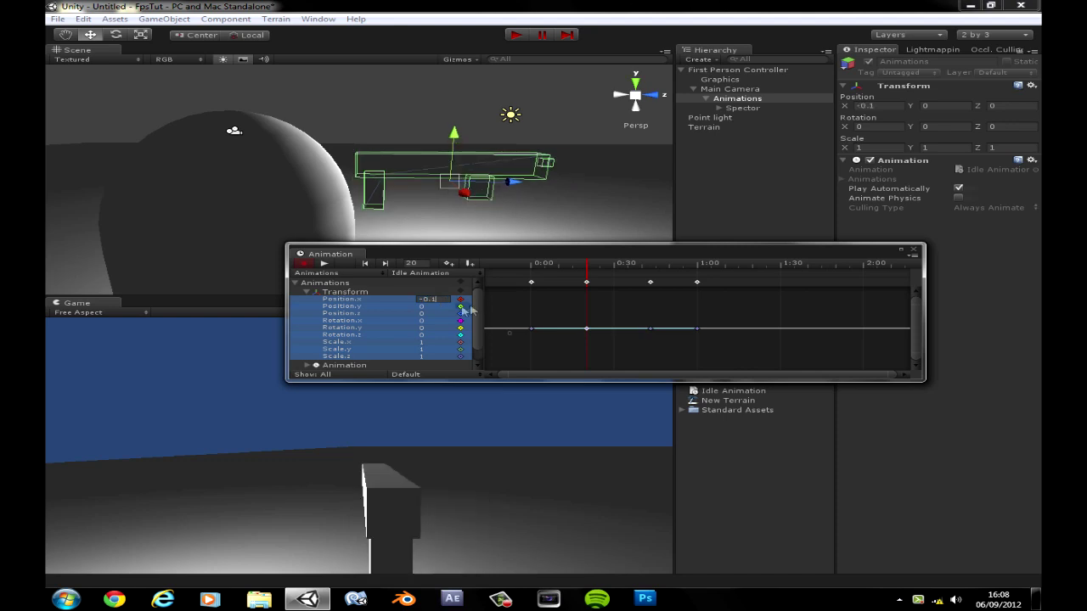
key(BackSpace)
text(05)
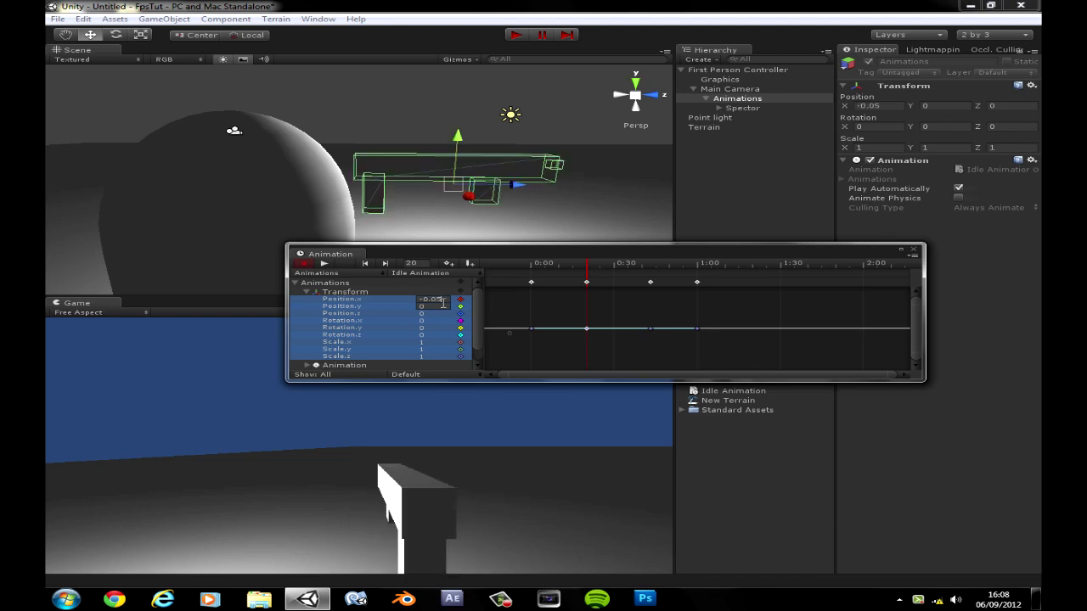
click(650, 284)
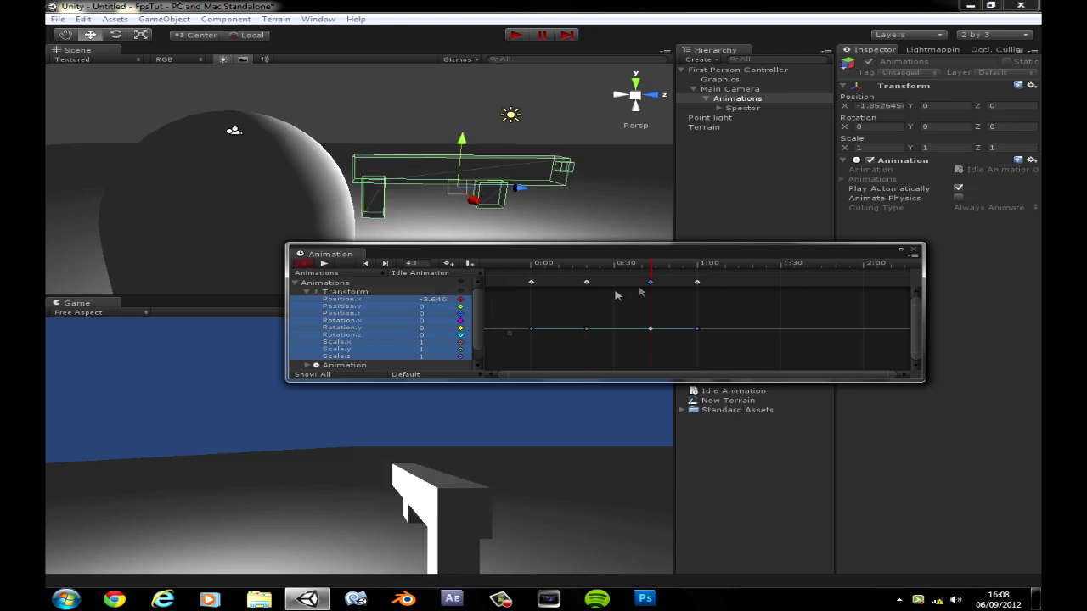
click(432, 300)
text(-0.05)
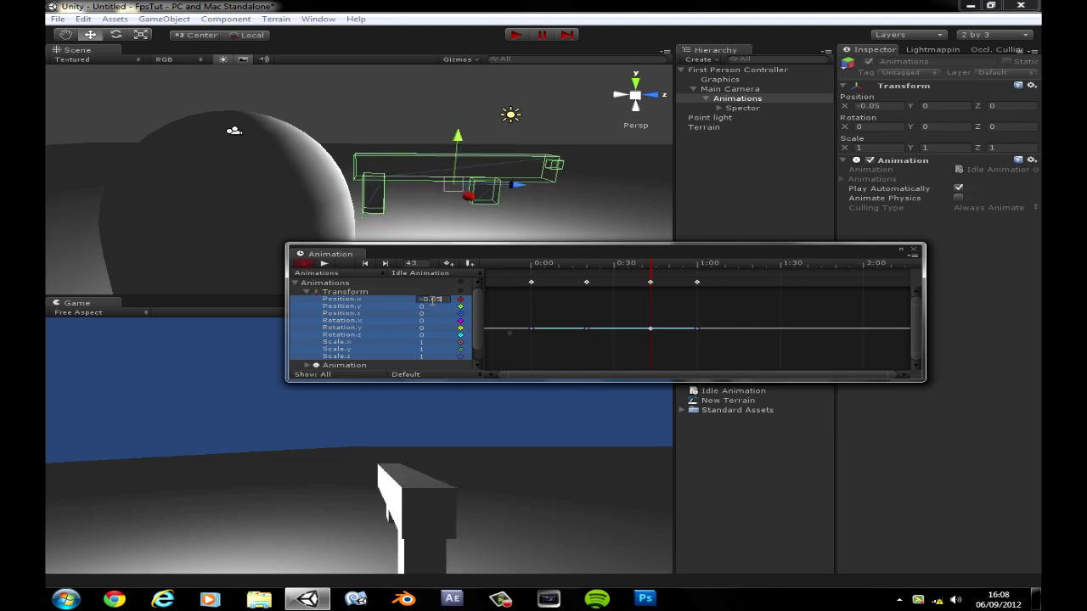
click(586, 282)
click(435, 299)
text(0.05)
click(328, 265)
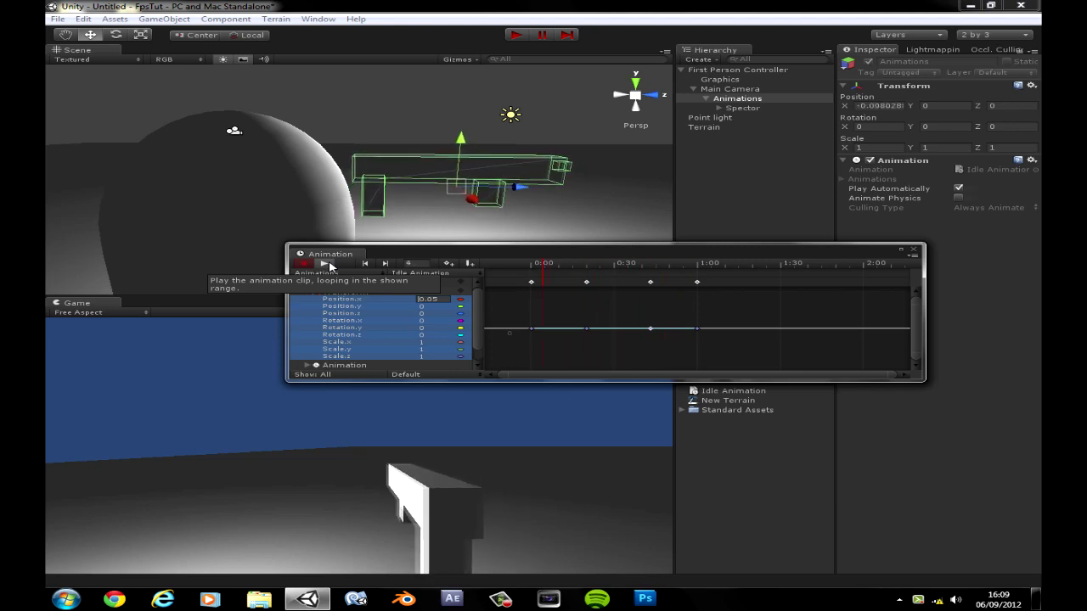
click(553, 279)
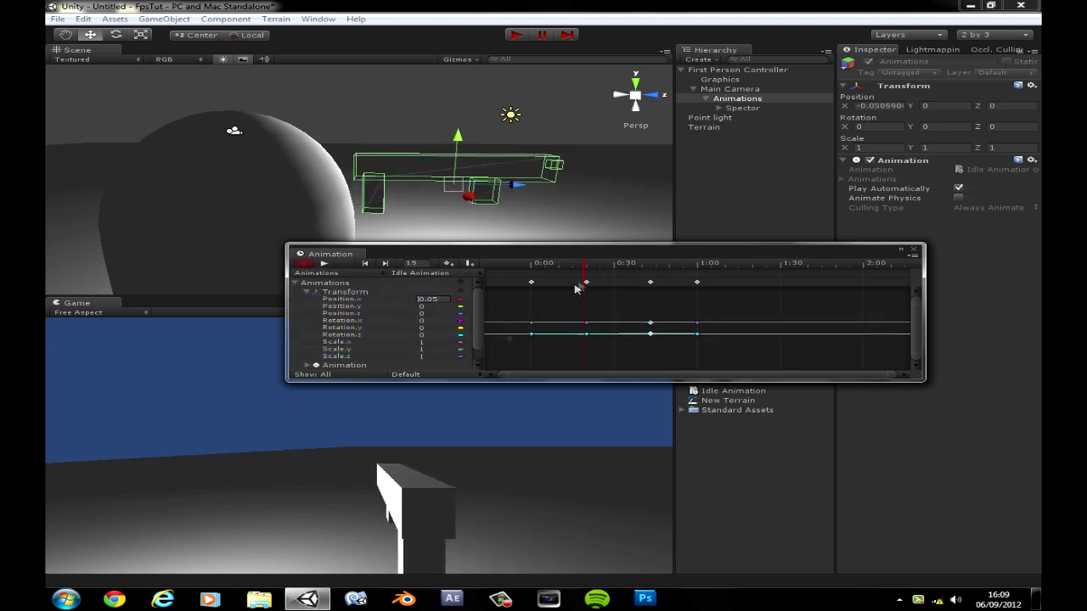
Add a keyframe at frame 30 and shift it to frame 32
click(586, 283)
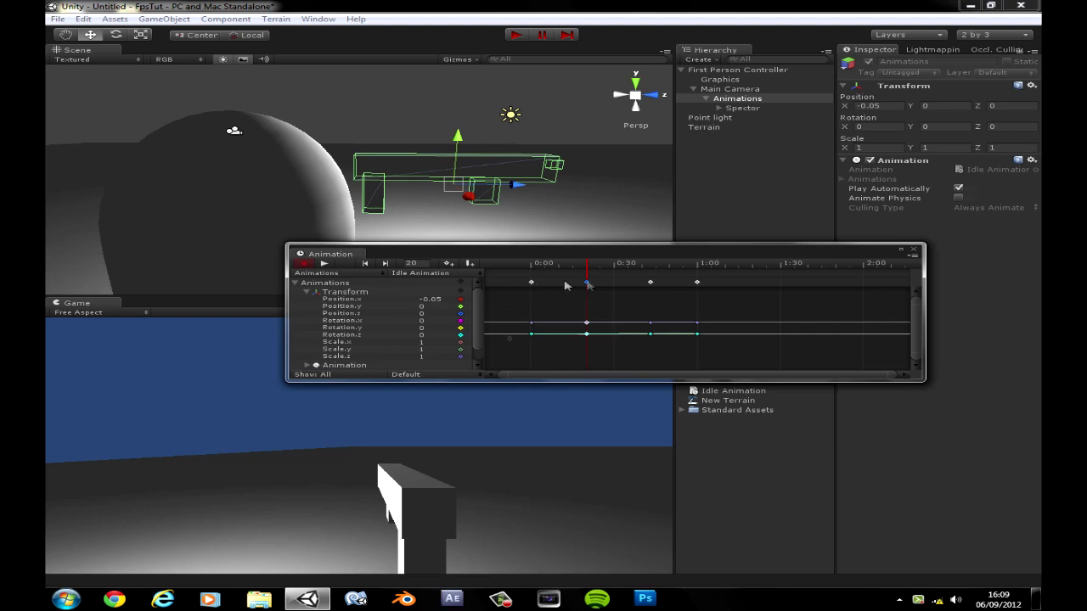
click(616, 284)
drag(578, 265, 614, 265)
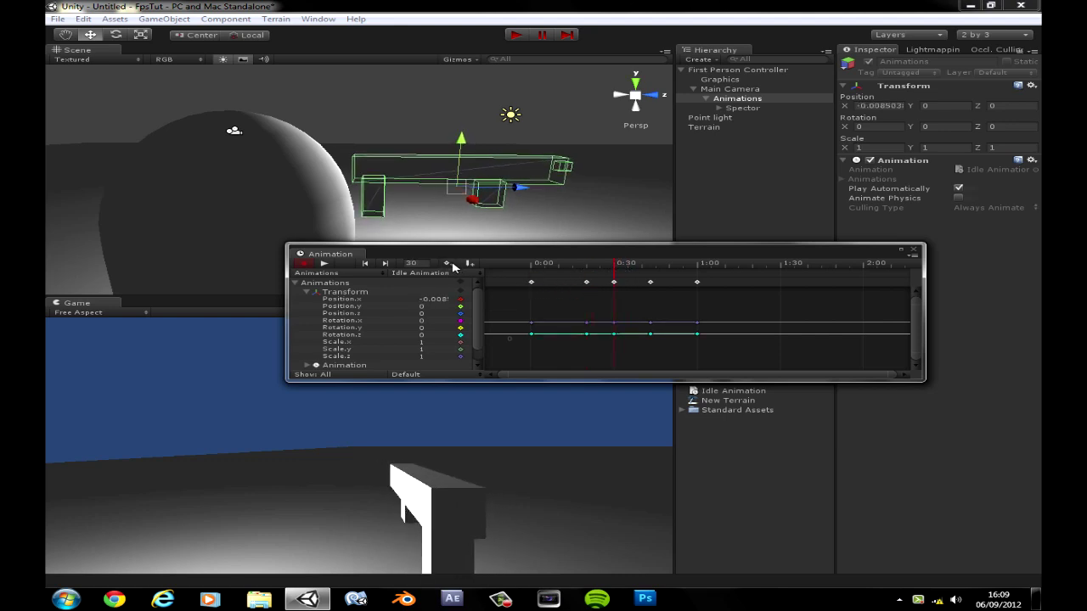
text(0)
click(614, 283)
drag(615, 285, 619, 286)
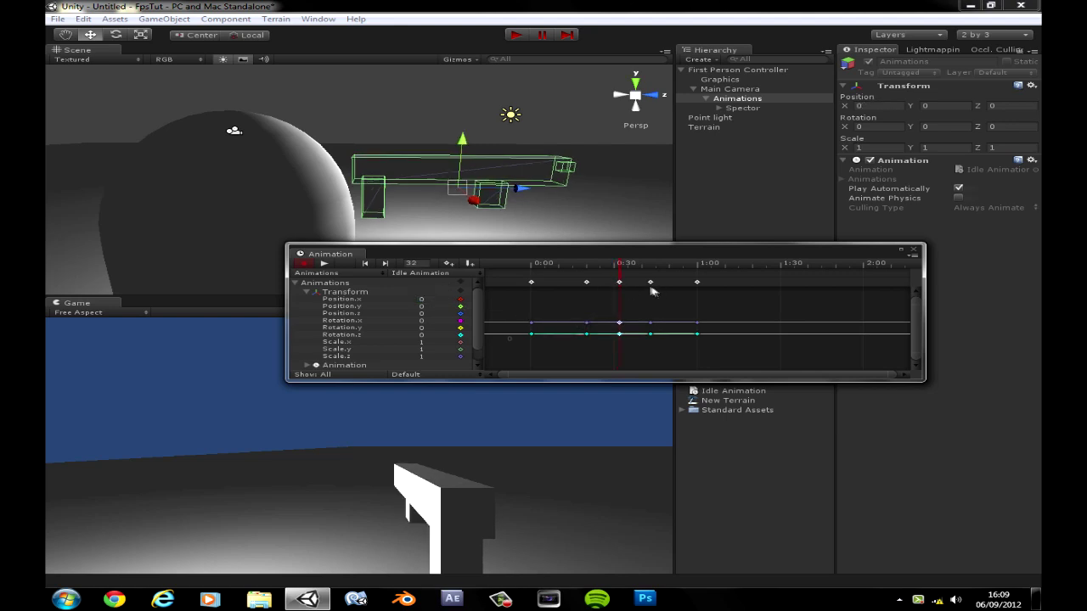
Change Position.x to 0.01 at frame 43 and -0.01 at frame 19, then loop the preview
click(651, 283)
click(422, 297)
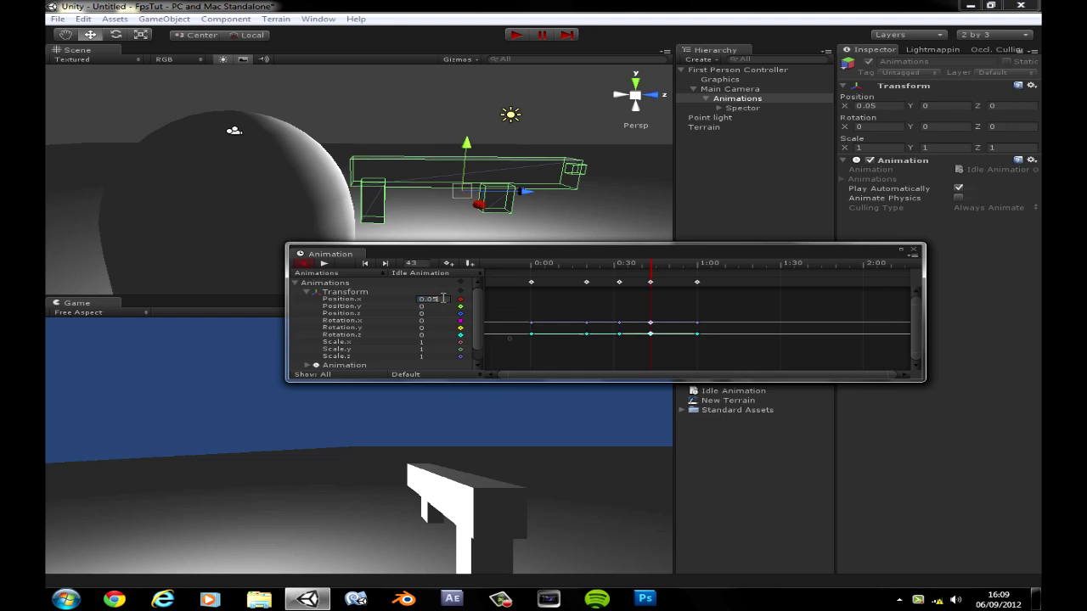
text(0.01)
click(583, 282)
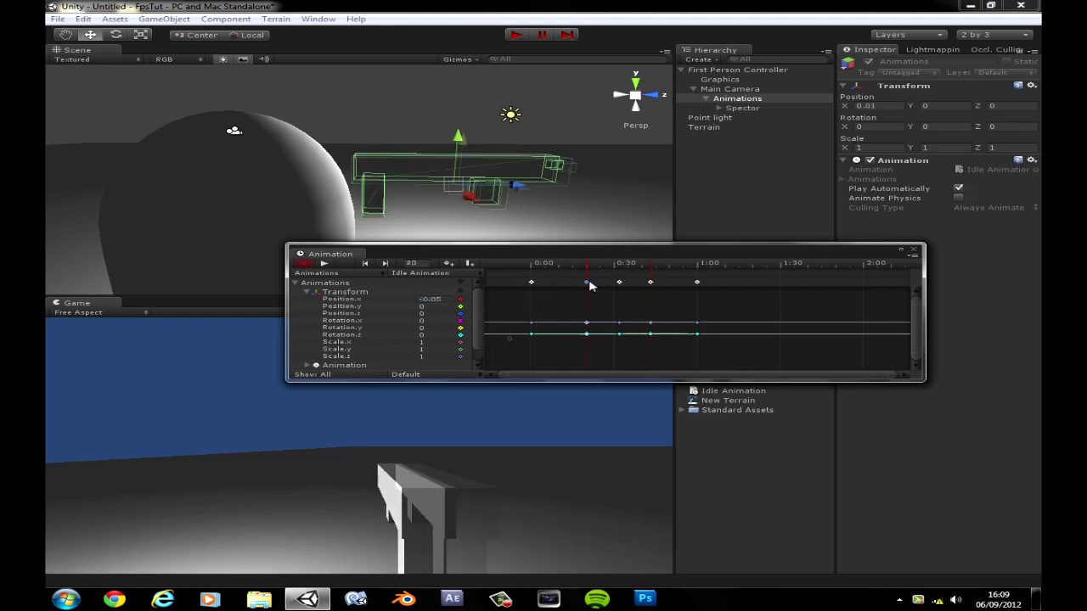
click(447, 300)
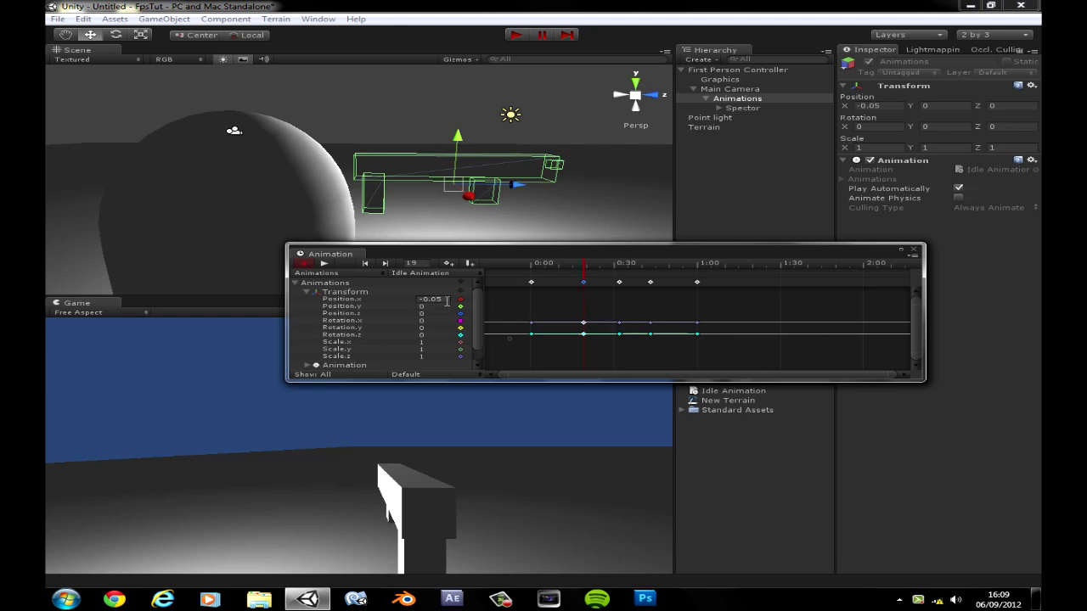
text(-0.01)
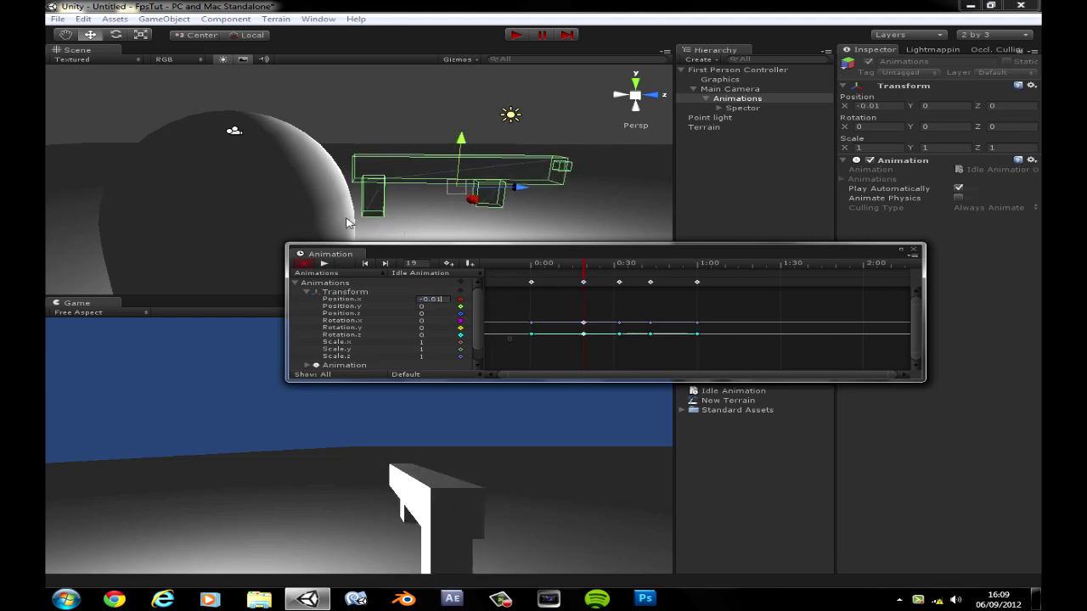
click(328, 266)
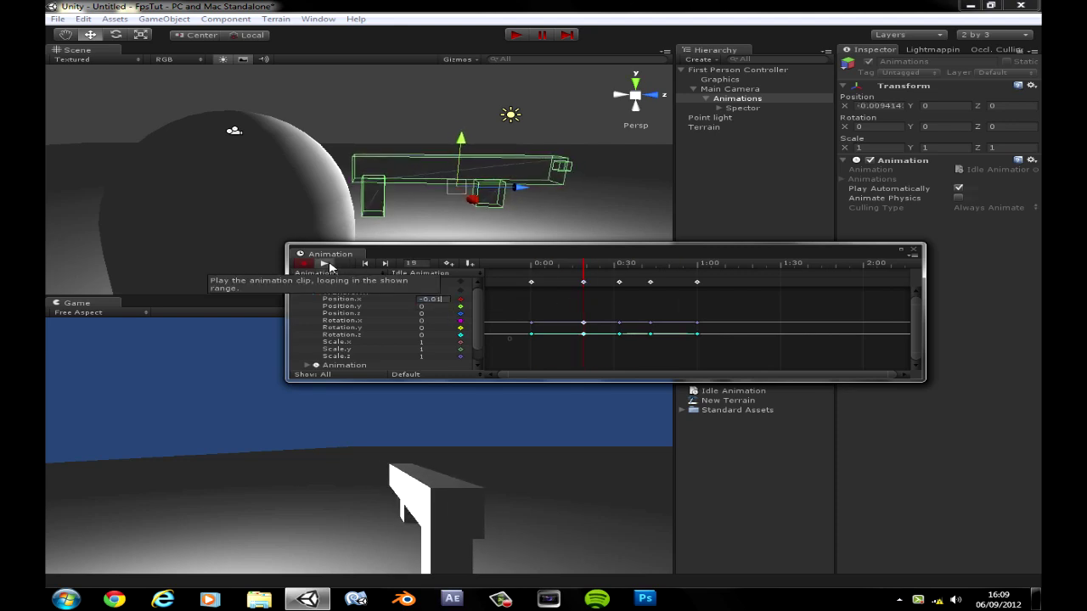
Key Position.y at 0.01 on frames 19 and 43, and 0.001 on frame 32
click(584, 282)
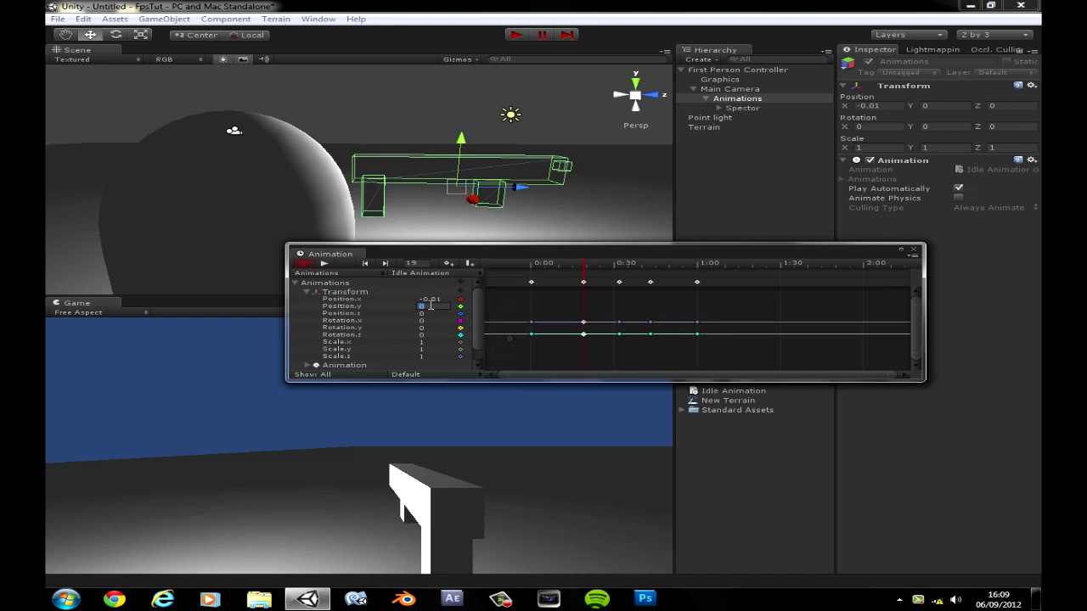
key(Return)
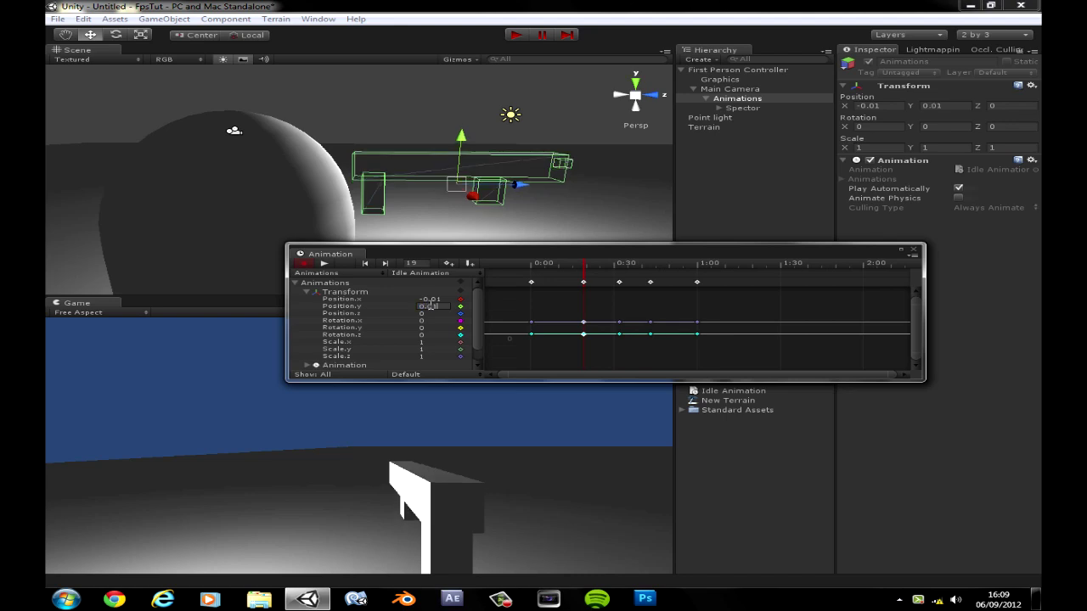
click(650, 286)
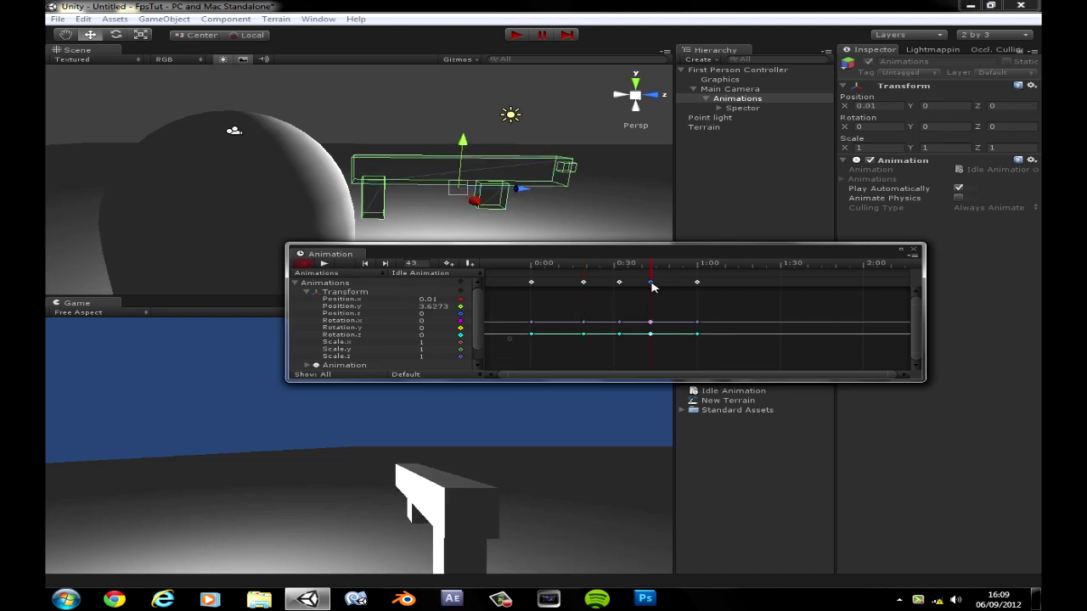
click(439, 307)
text(0.01)
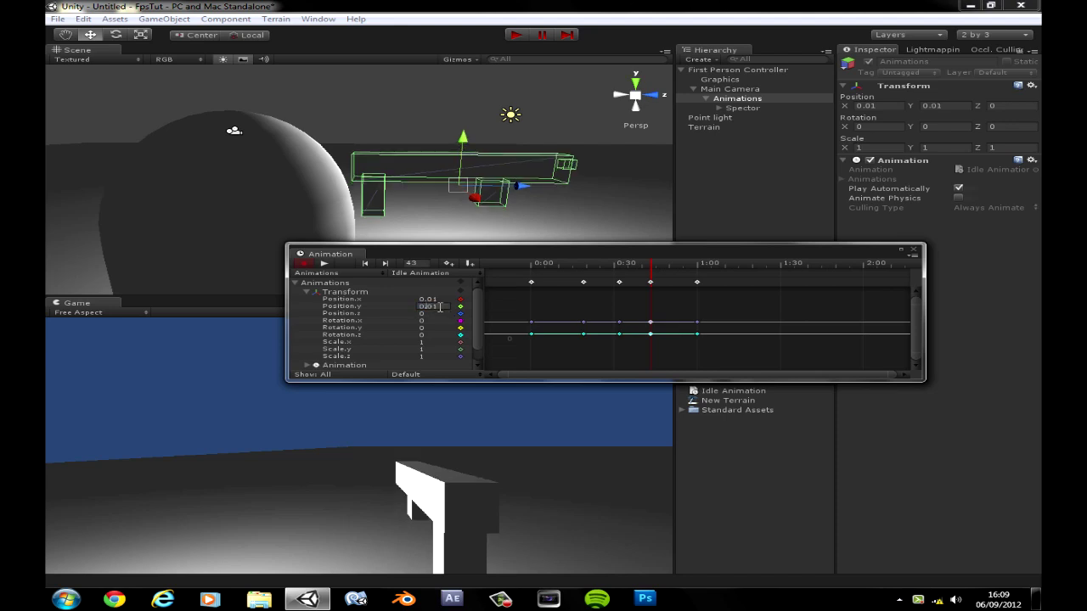
key(Return)
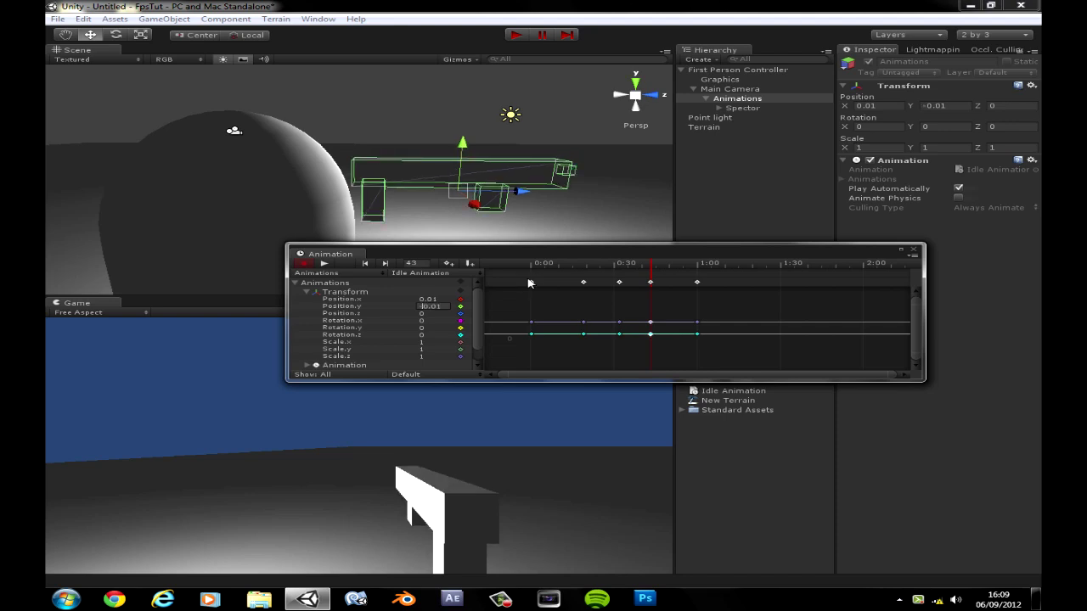
click(619, 282)
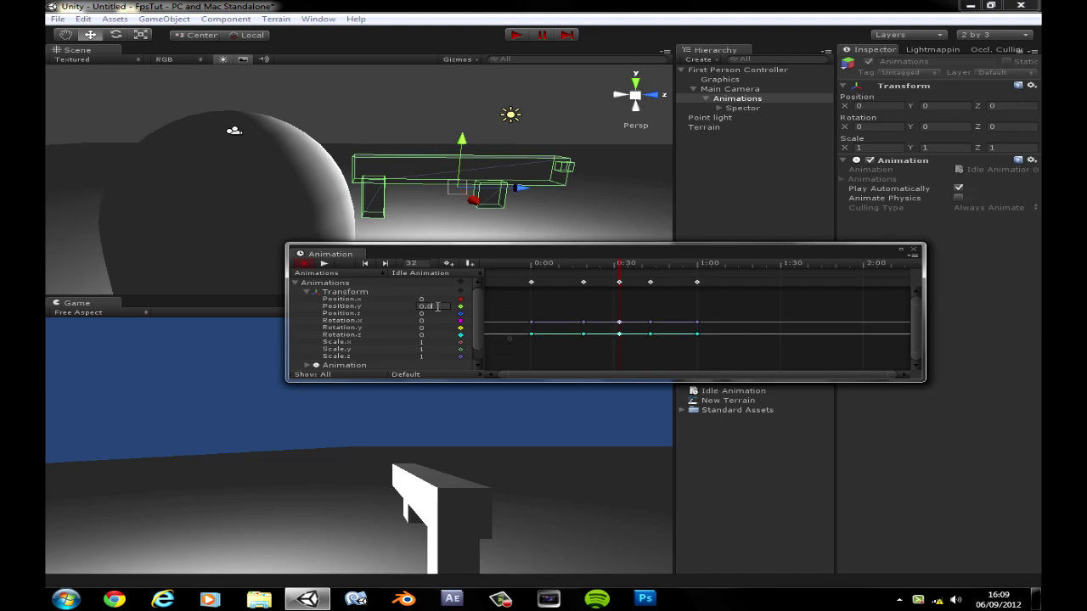
click(438, 307)
text(0.001)
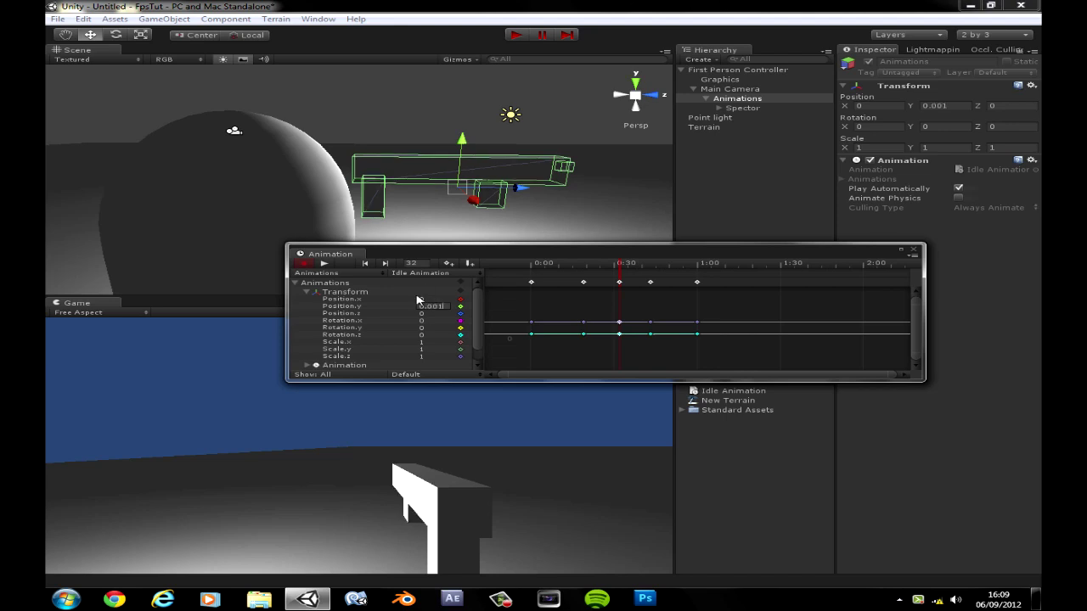
Remove the minus sign so frame 43's Position.y is 0.01, and replay the corrected bob
click(326, 266)
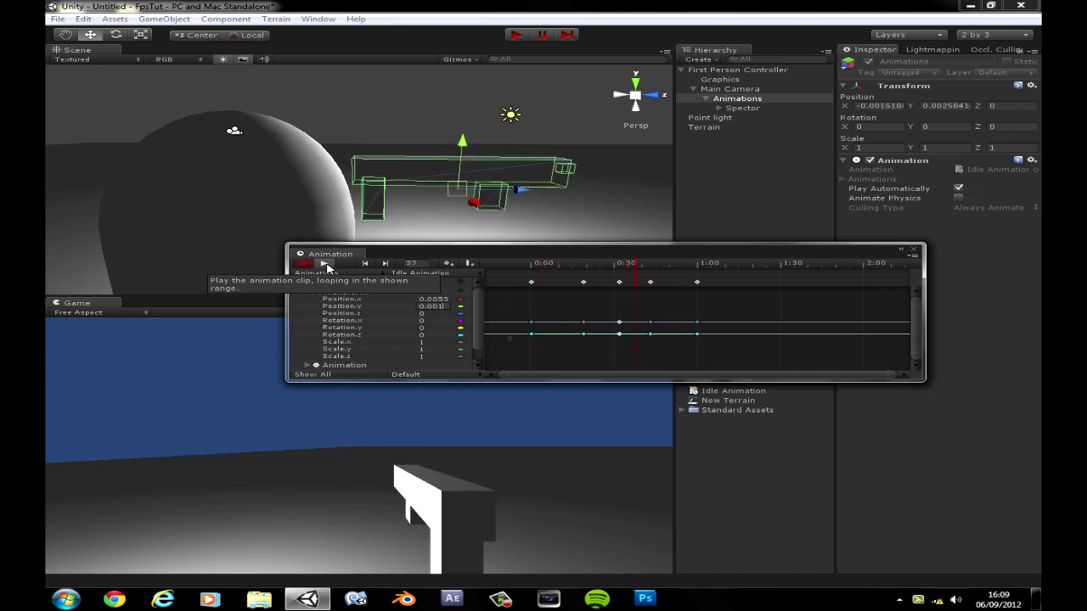
click(326, 266)
click(652, 282)
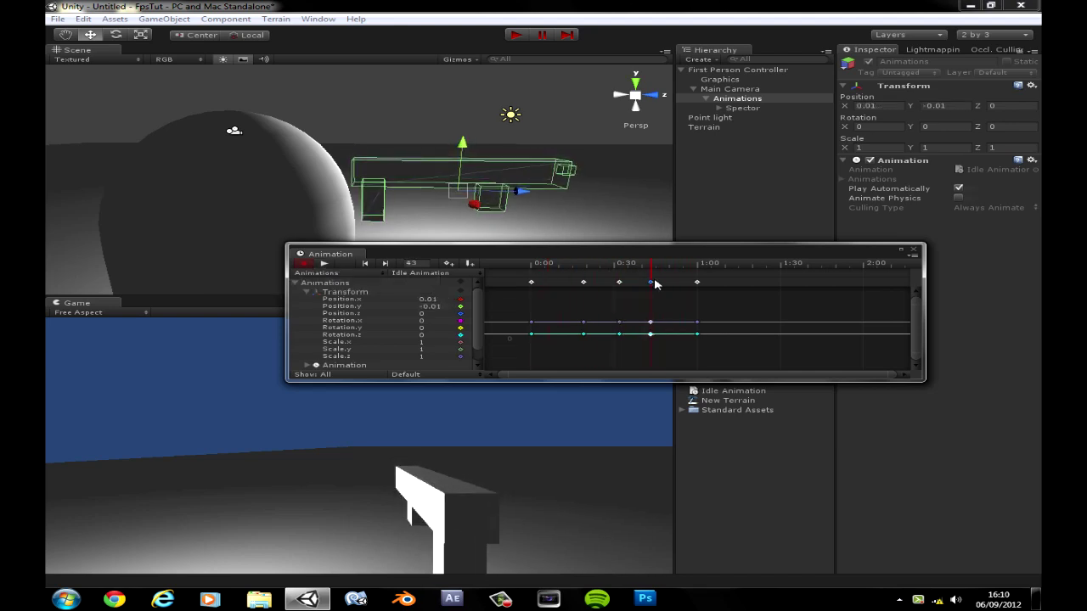
click(423, 306)
key(Delete)
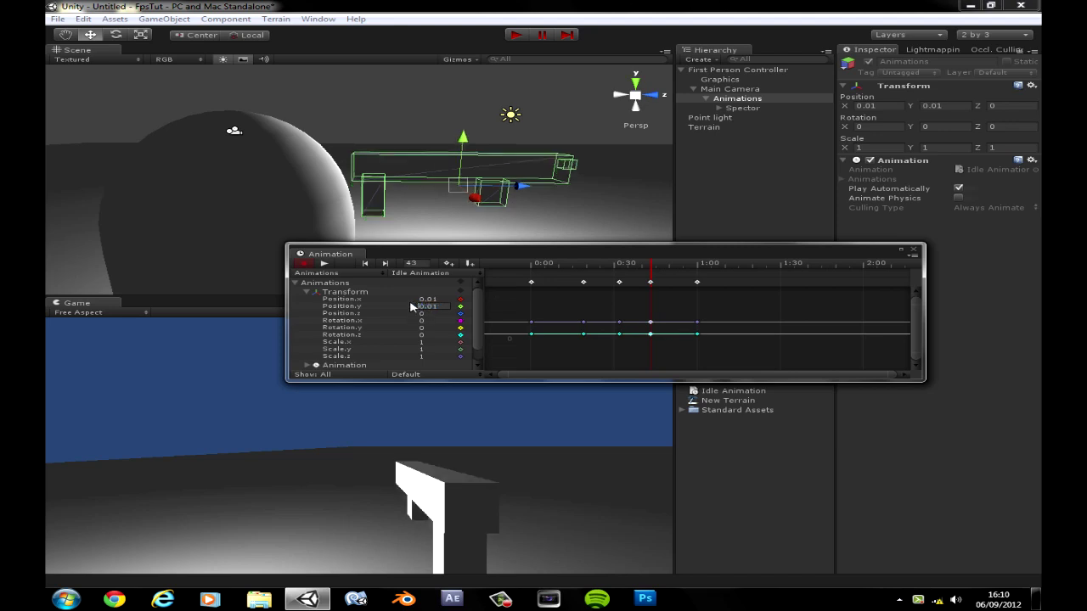
click(324, 264)
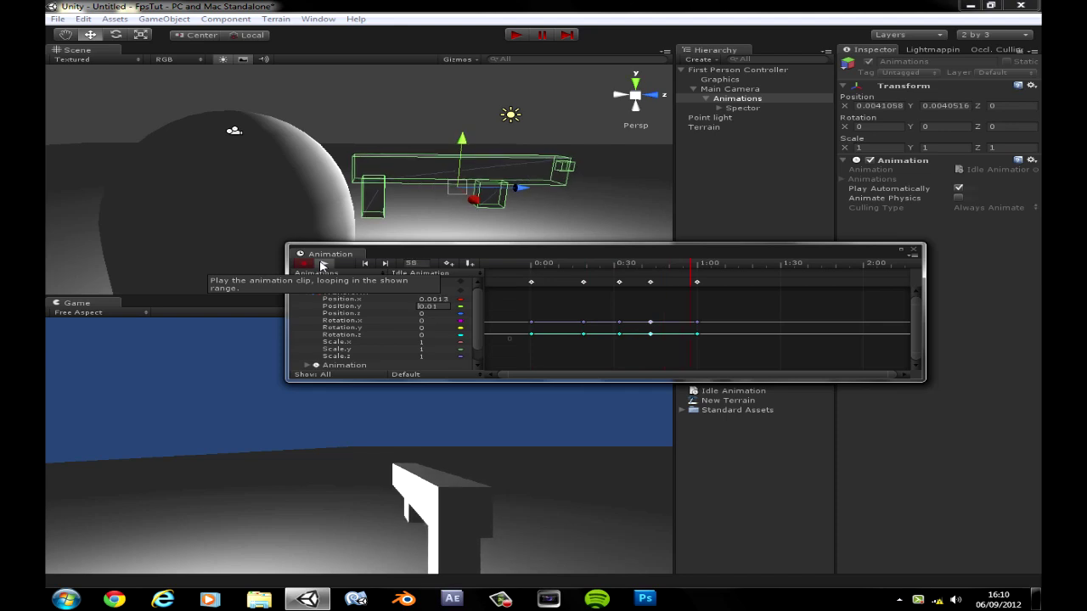
Set the frame 19 keyframe to Position X -0.03 and Y 0.03
click(323, 265)
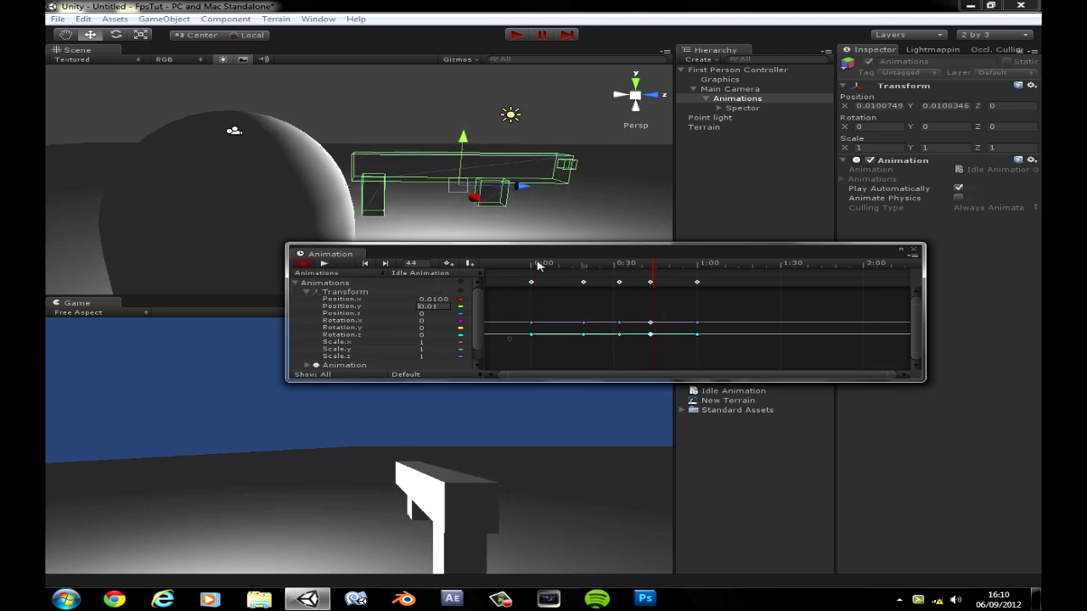
click(584, 282)
double_click(429, 299)
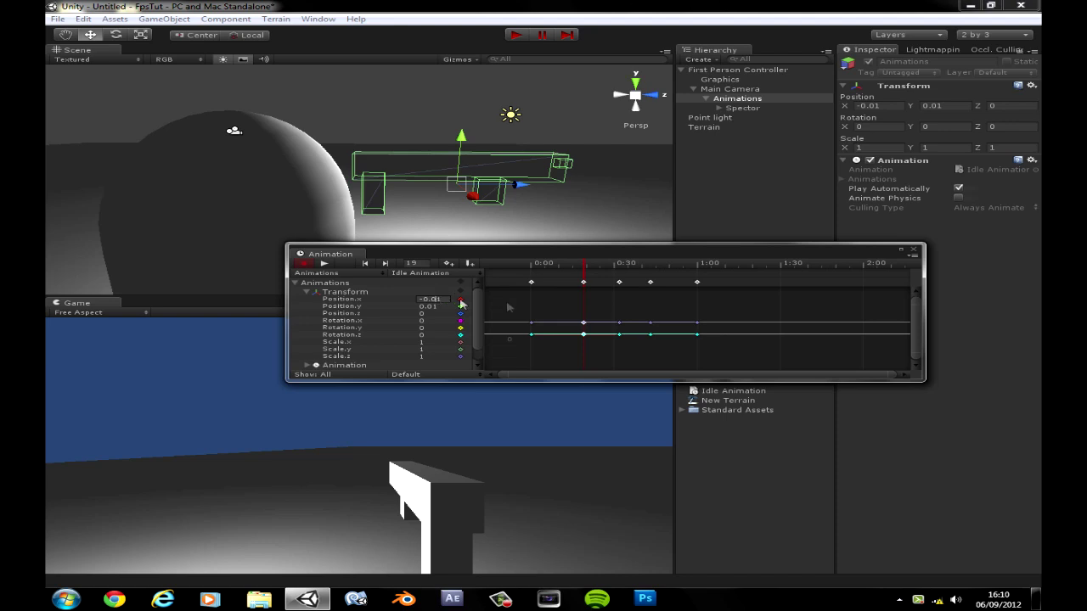
text(-0.03)
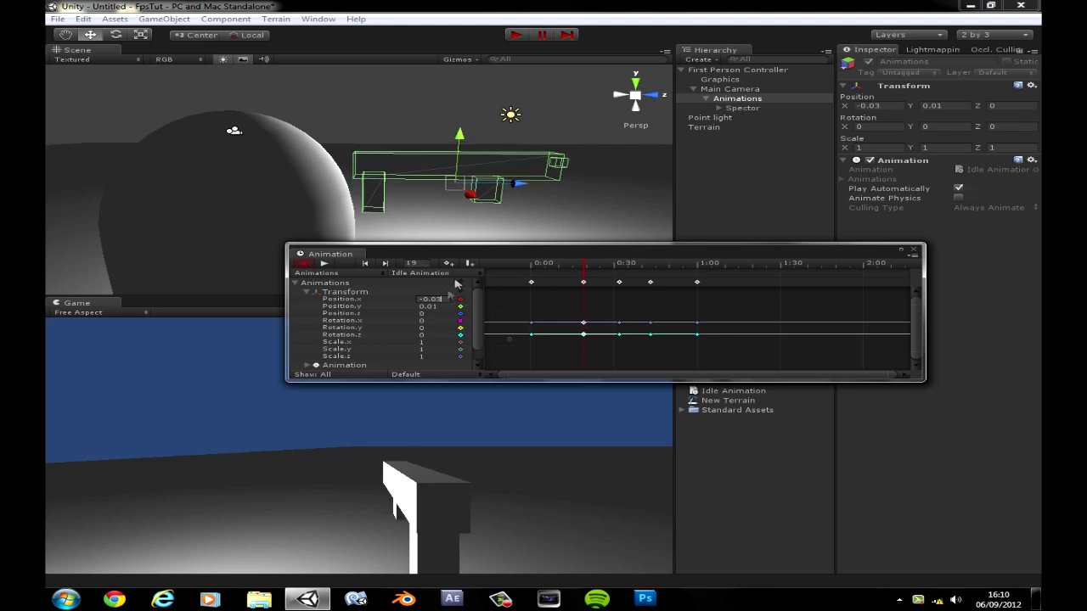
double_click(444, 307)
text(0.03)
key(Return)
click(616, 287)
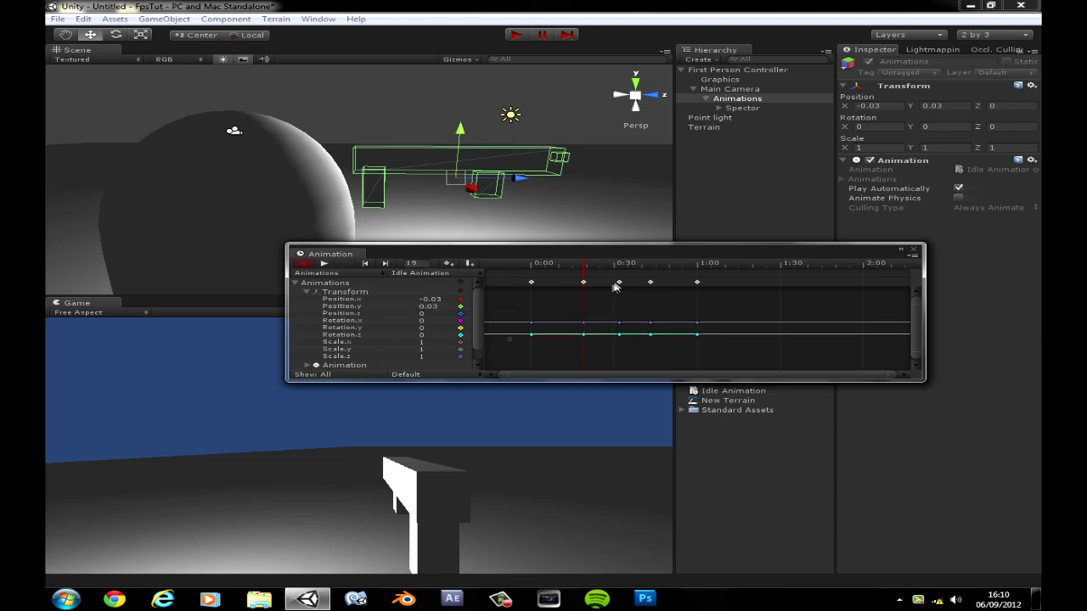
Set frame 43 to Position X 0.03 and Y 0.03, then preview the larger idle bob
click(619, 283)
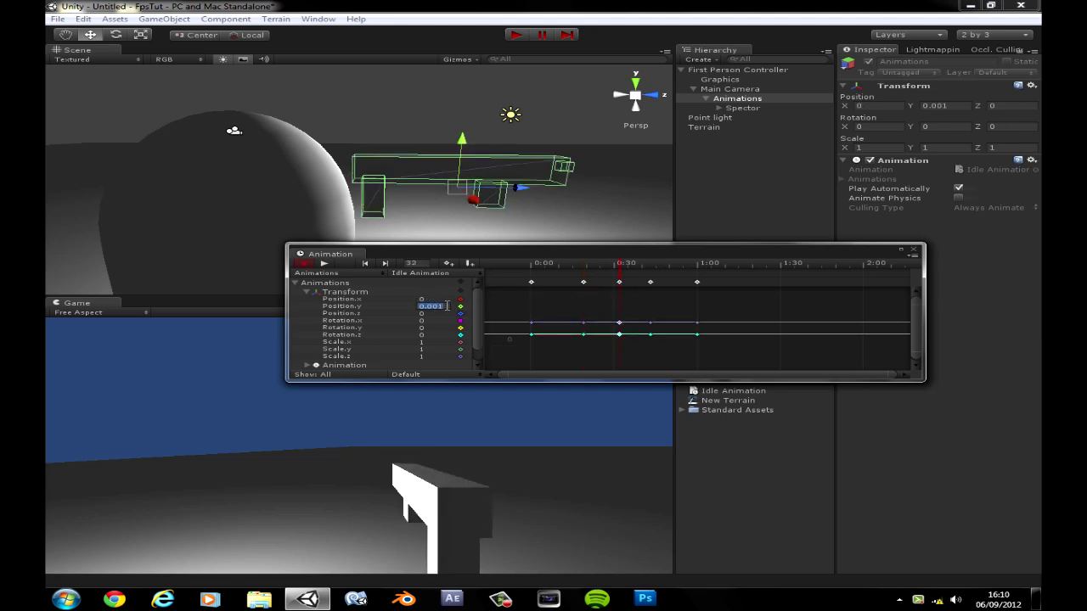
click(650, 282)
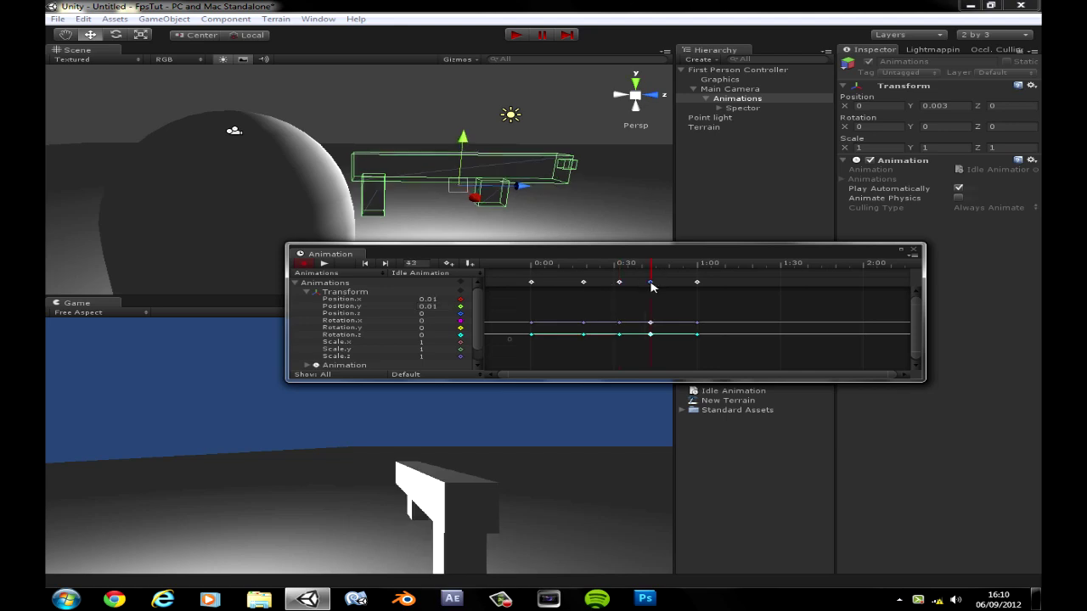
key(BackSpace)
text(3)
key(Return)
click(442, 300)
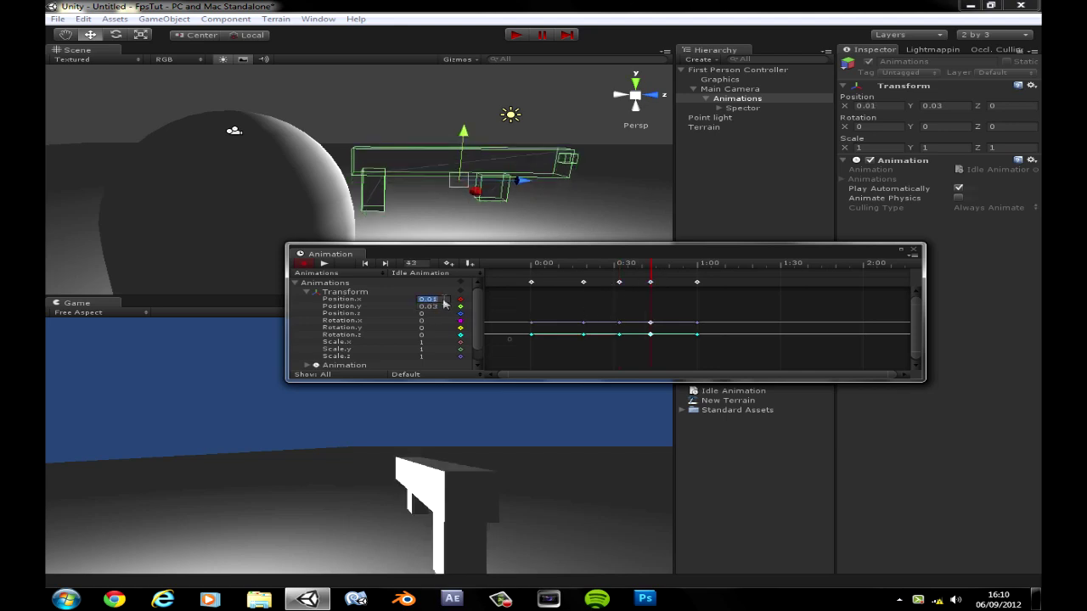
click(443, 299)
key(BackSpace)
text(3)
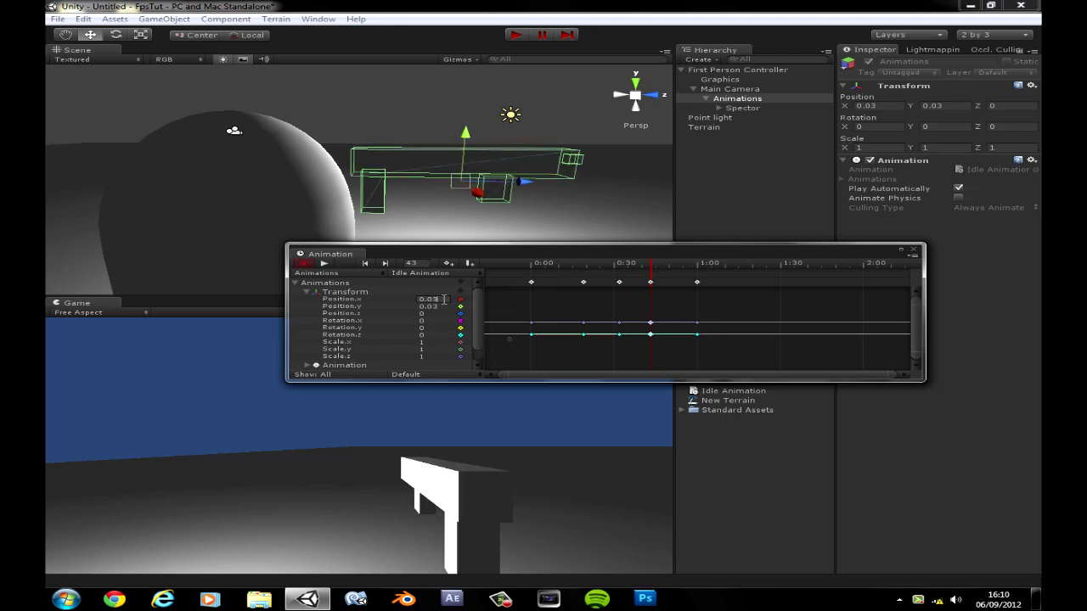
click(323, 263)
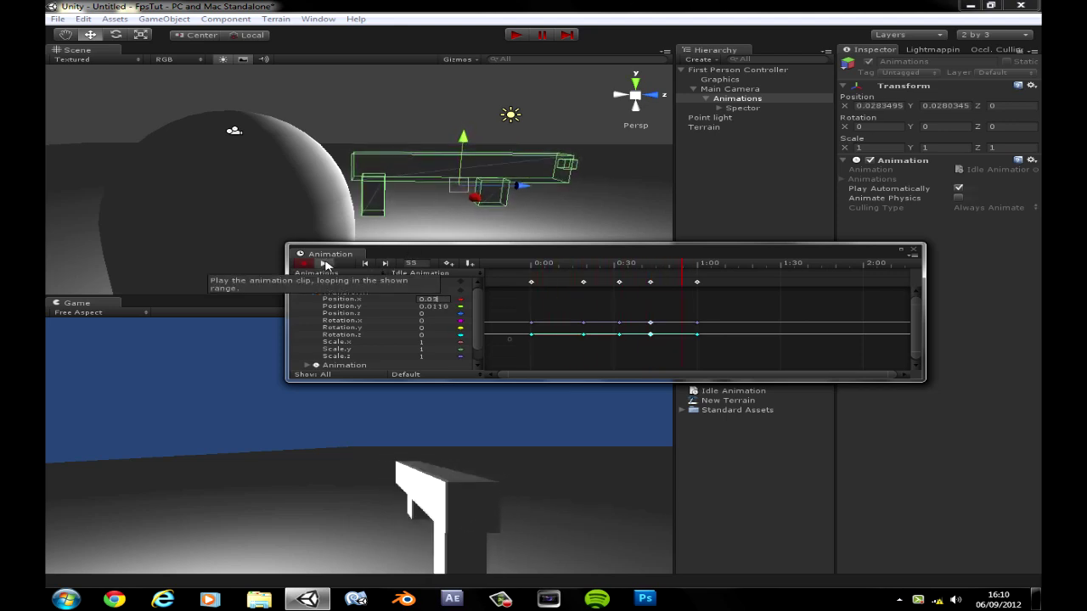
click(327, 265)
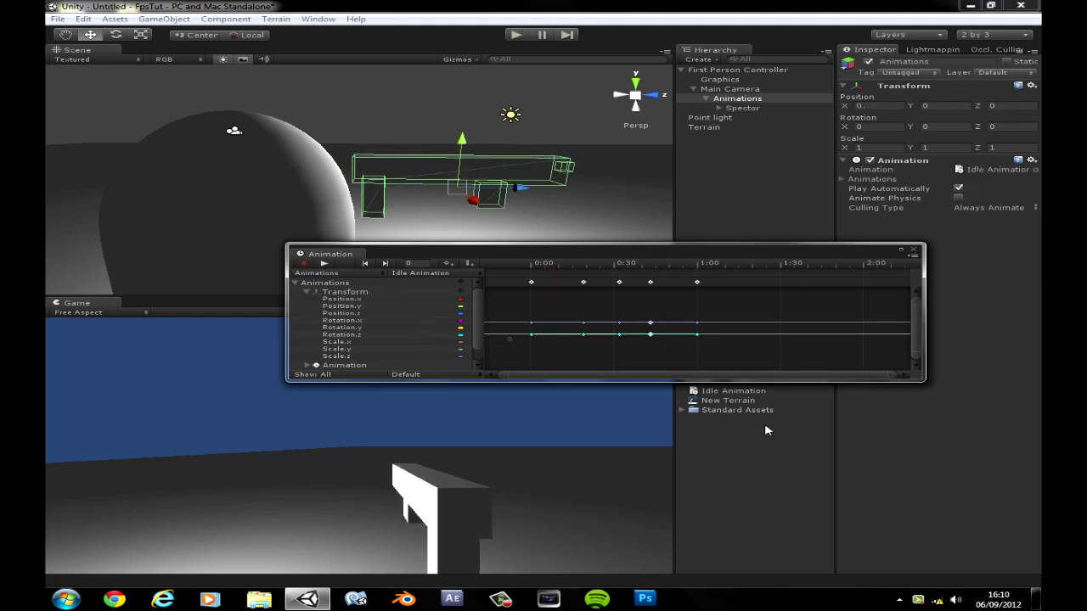
Rename the Idle Animation clip asset to Walking Animation
click(727, 392)
click(726, 396)
double_click(707, 391)
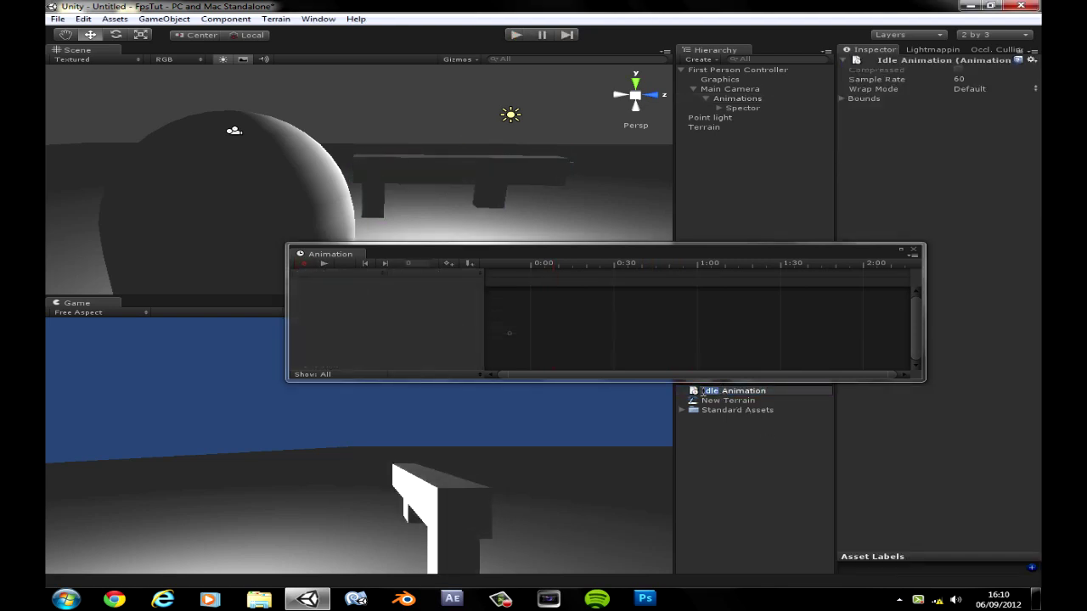
text(Walkinmg)
key(BackSpace)
key(BackSpace)
key(BackSpace)
text(ng)
Create a new clip saved as Idle Animation.anim on the Animations object and enable recording
click(727, 100)
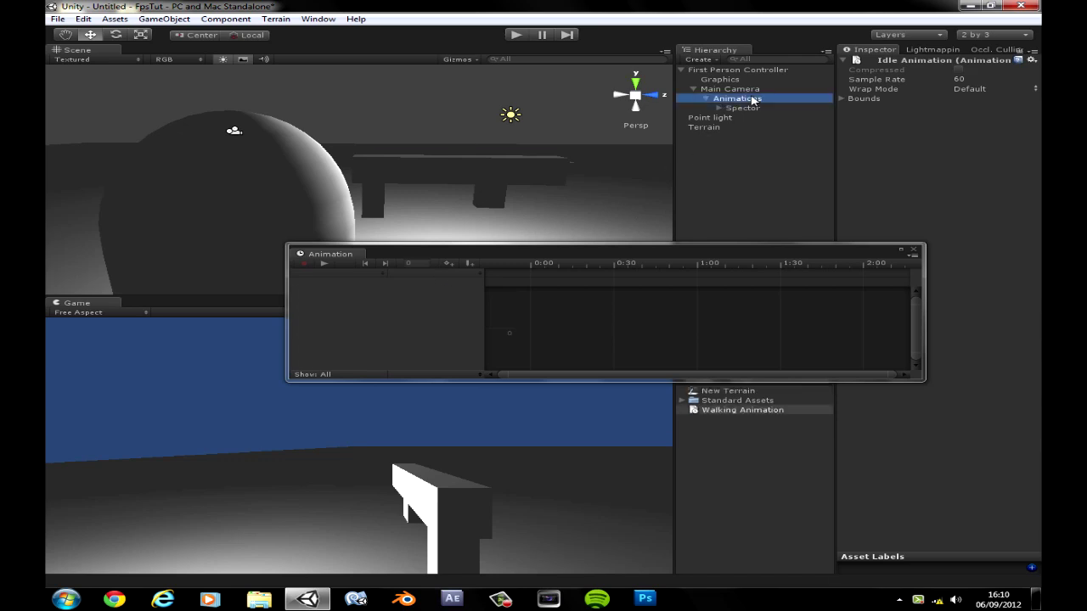
click(430, 274)
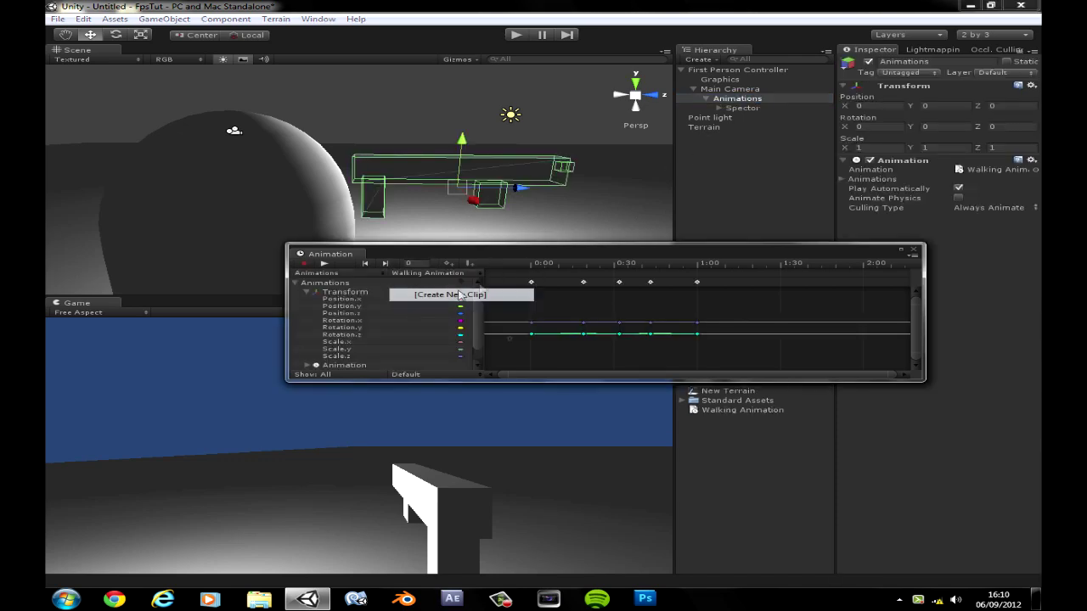
click(450, 294)
click(255, 152)
double_click(171, 268)
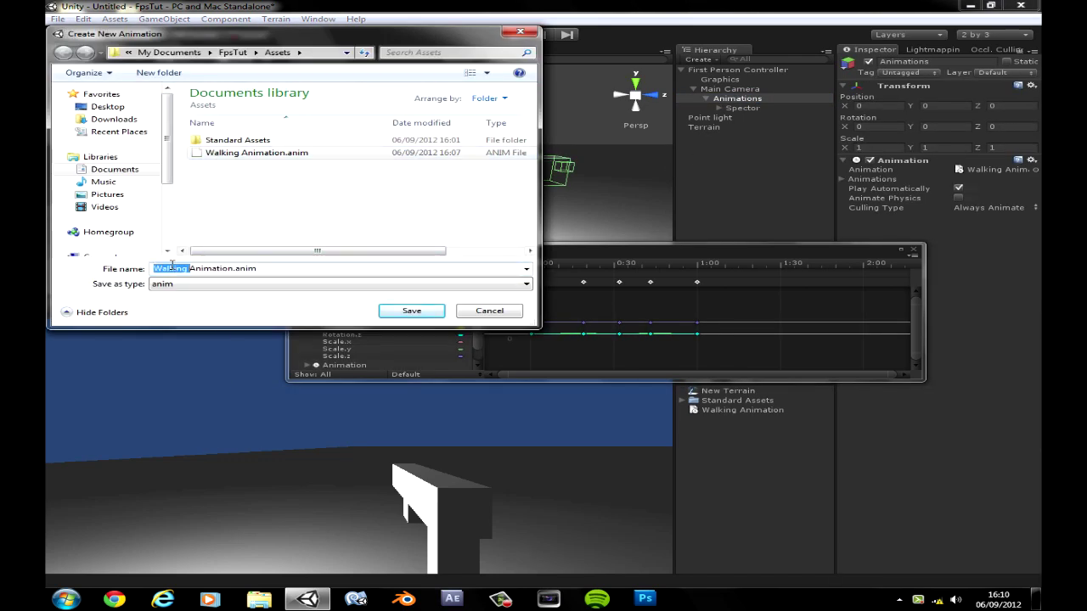
text(Idle)
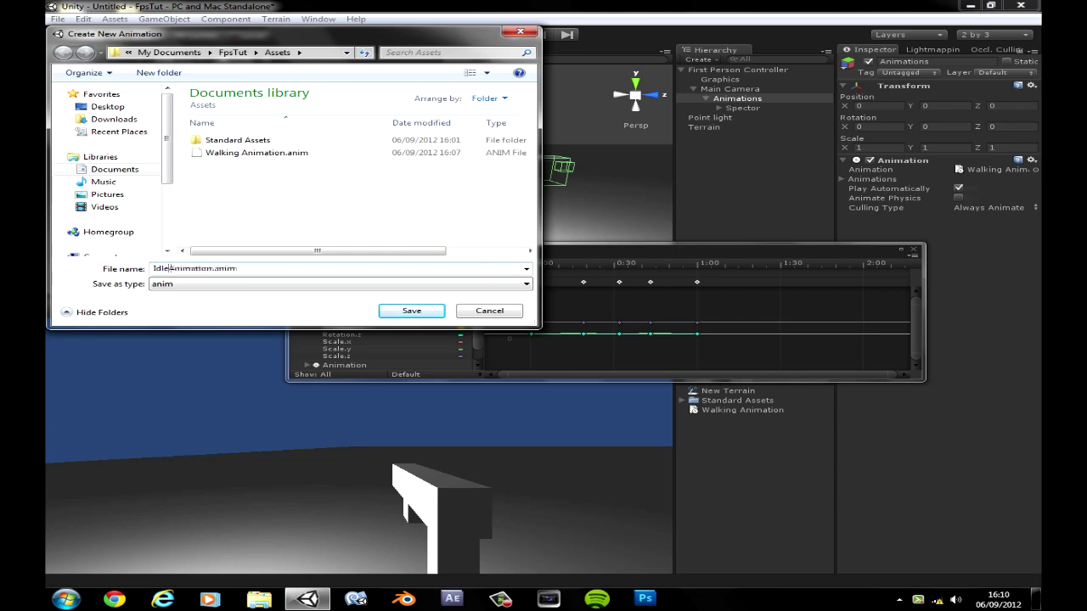
click(395, 313)
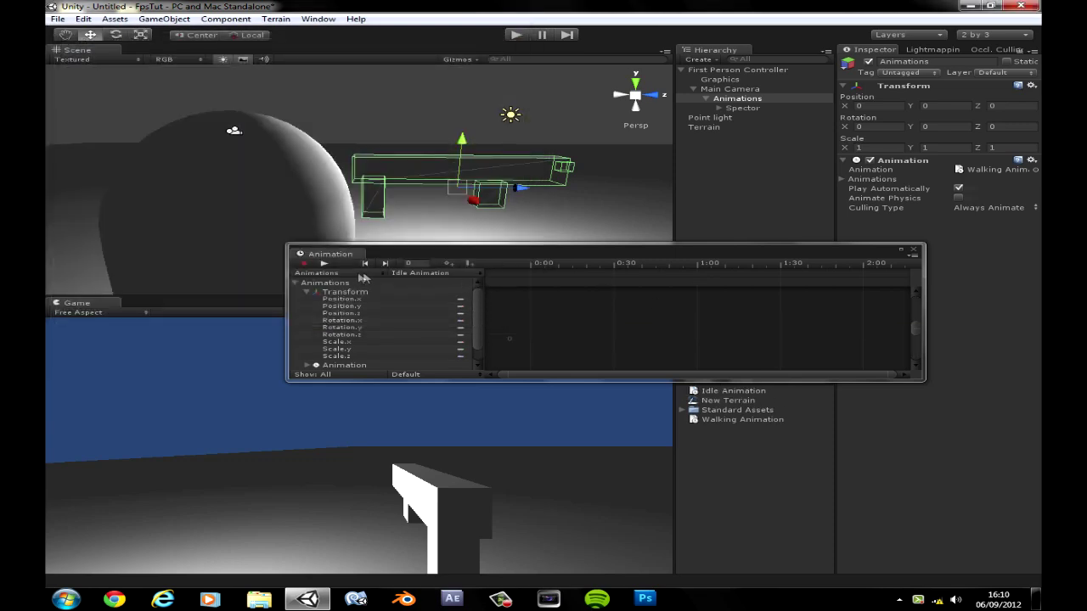
click(308, 264)
Key the gun's Transform at 0:00, then at 0:30 lower it and shift it sideways
click(385, 293)
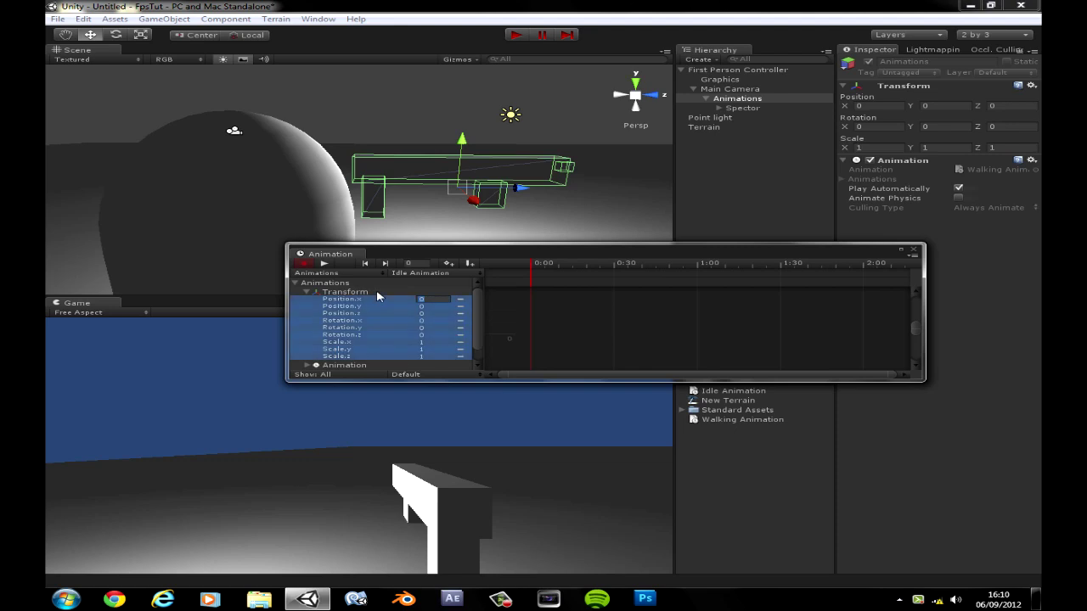
click(446, 263)
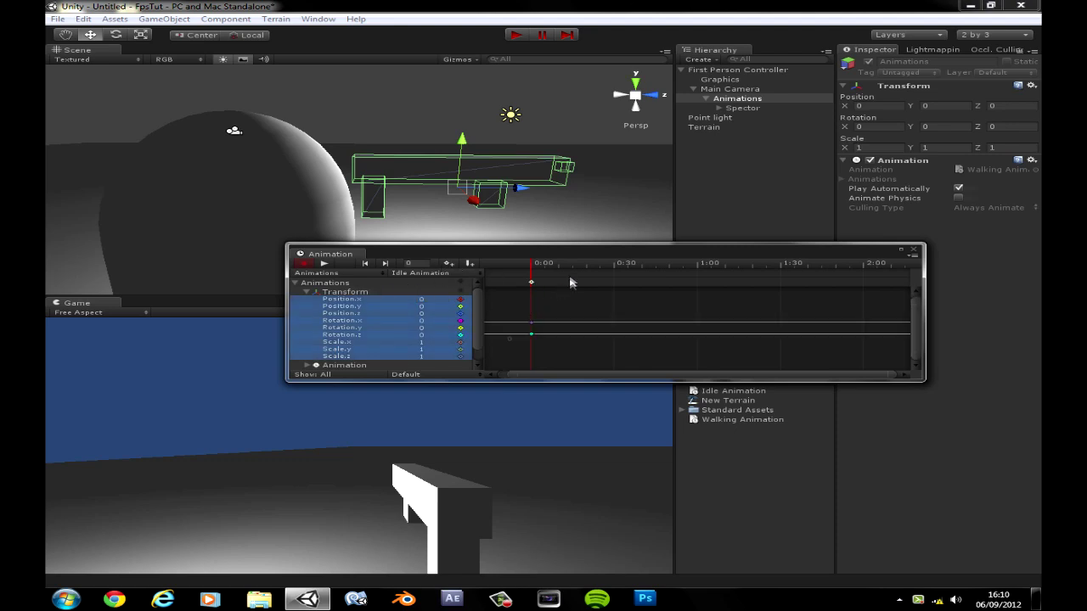
click(615, 268)
click(449, 265)
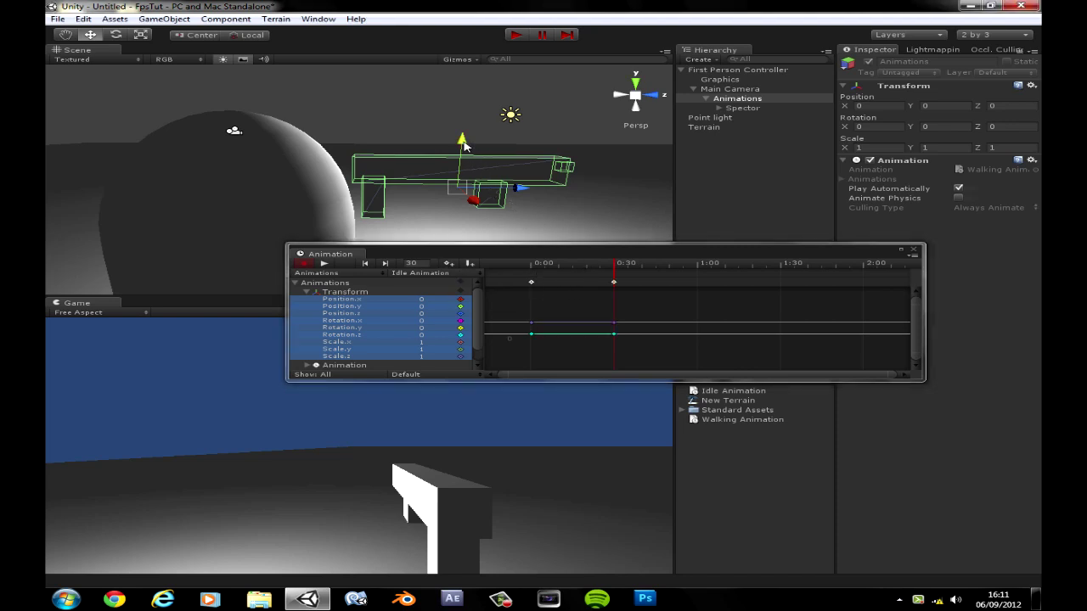
mouse_move(464, 146)
mouse_down()
mouse_move(467, 158)
mouse_move(462, 148)
mouse_up()
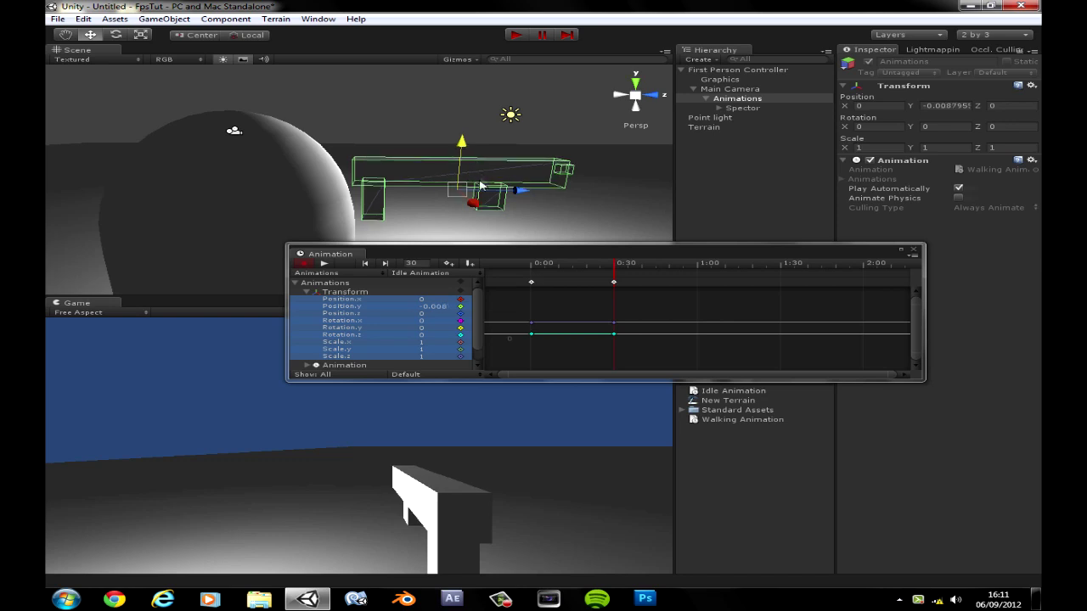
drag(478, 204, 480, 204)
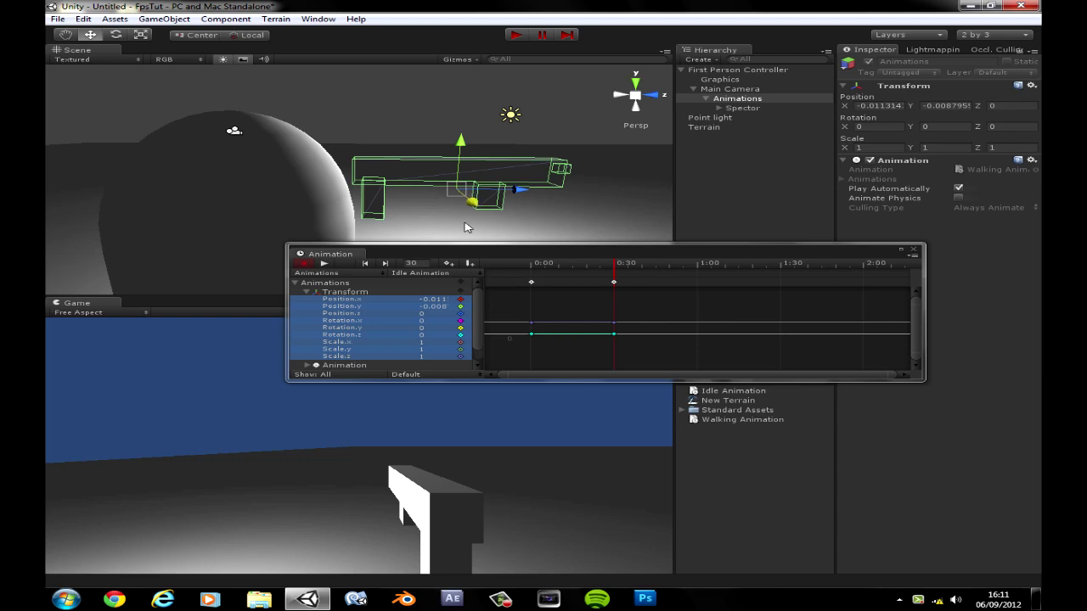
Key small offset poses at 1:00, 1:30 and 2:00 by nudging the gun left, down and right
click(698, 265)
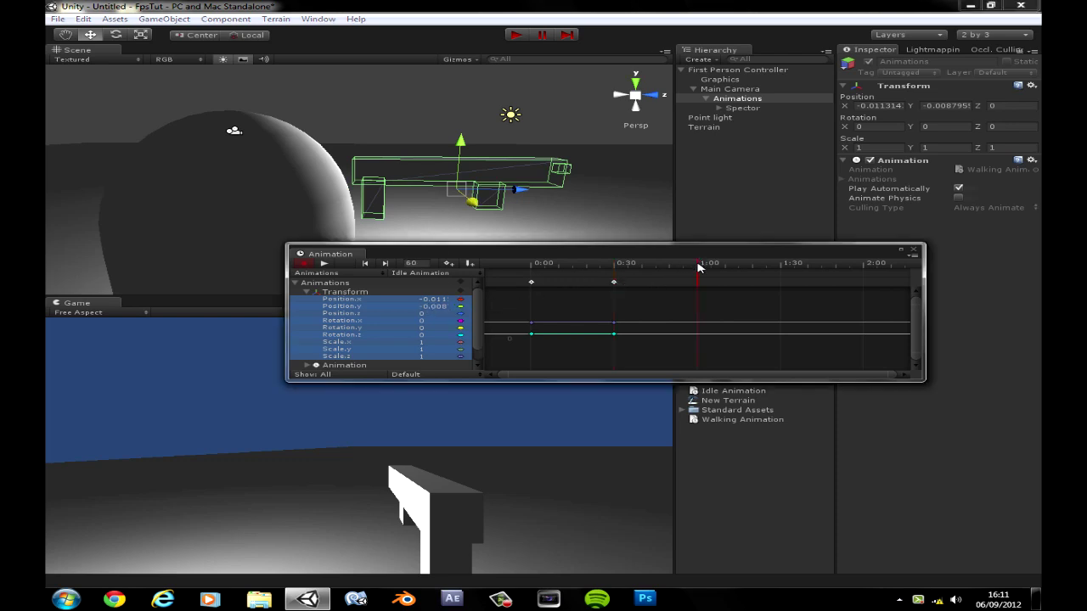
click(449, 265)
drag(475, 202, 471, 200)
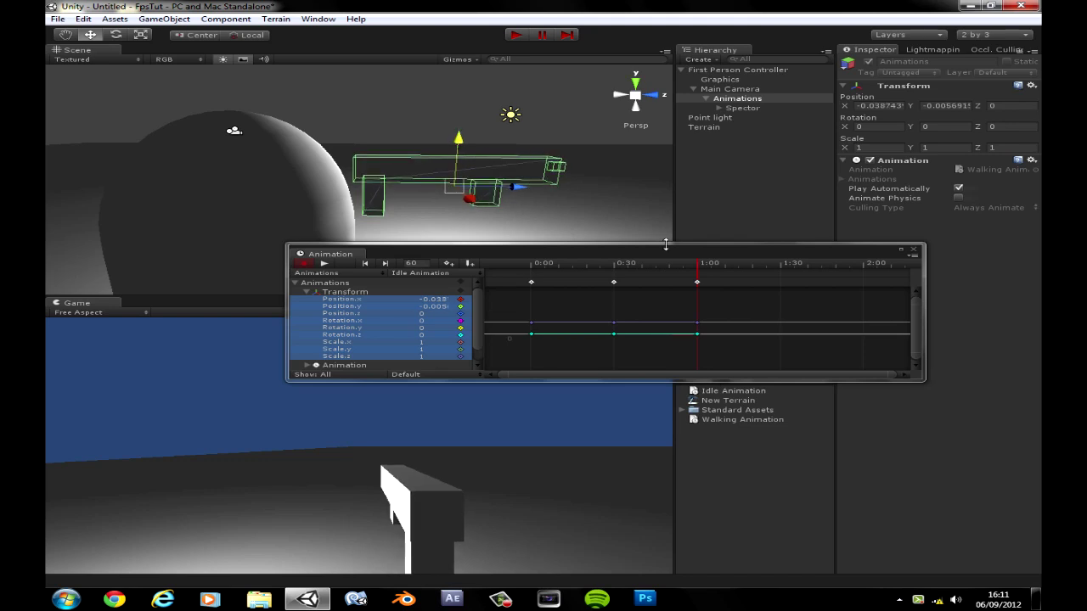
drag(718, 270, 767, 270)
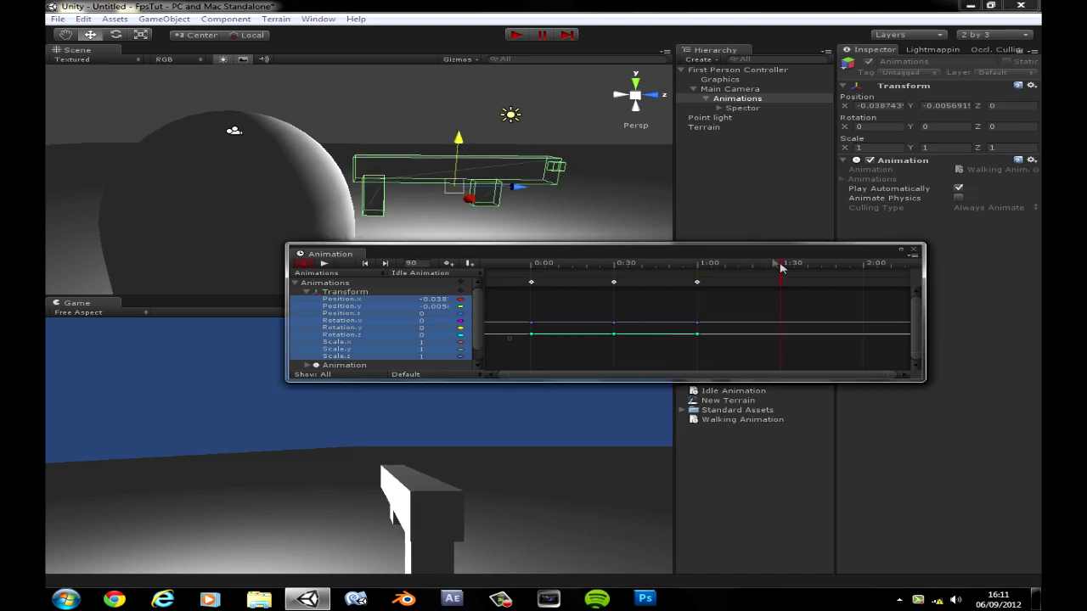
drag(458, 141, 458, 145)
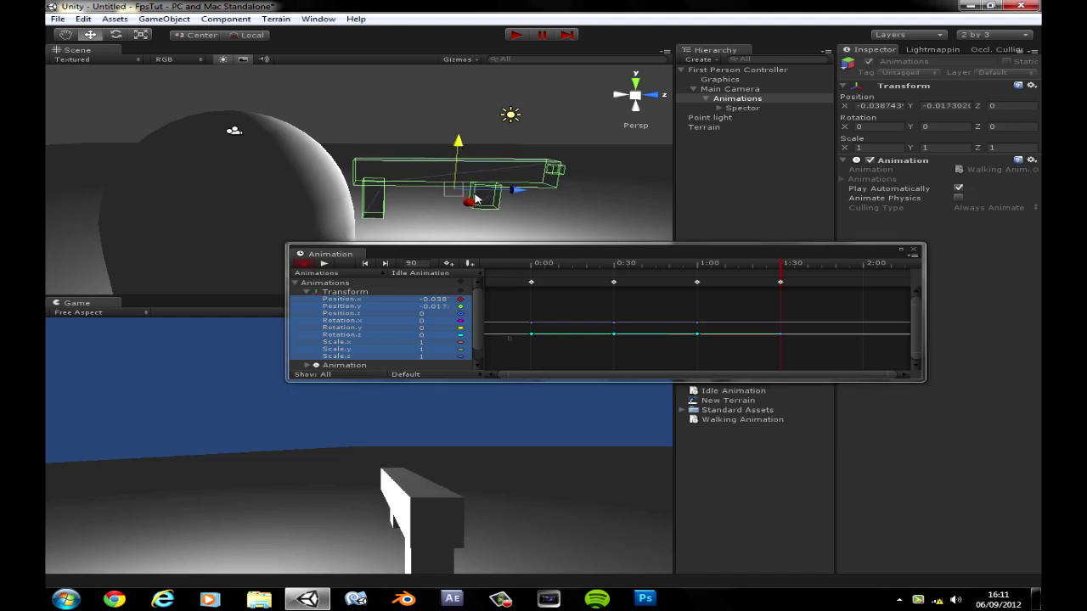
drag(475, 202, 474, 201)
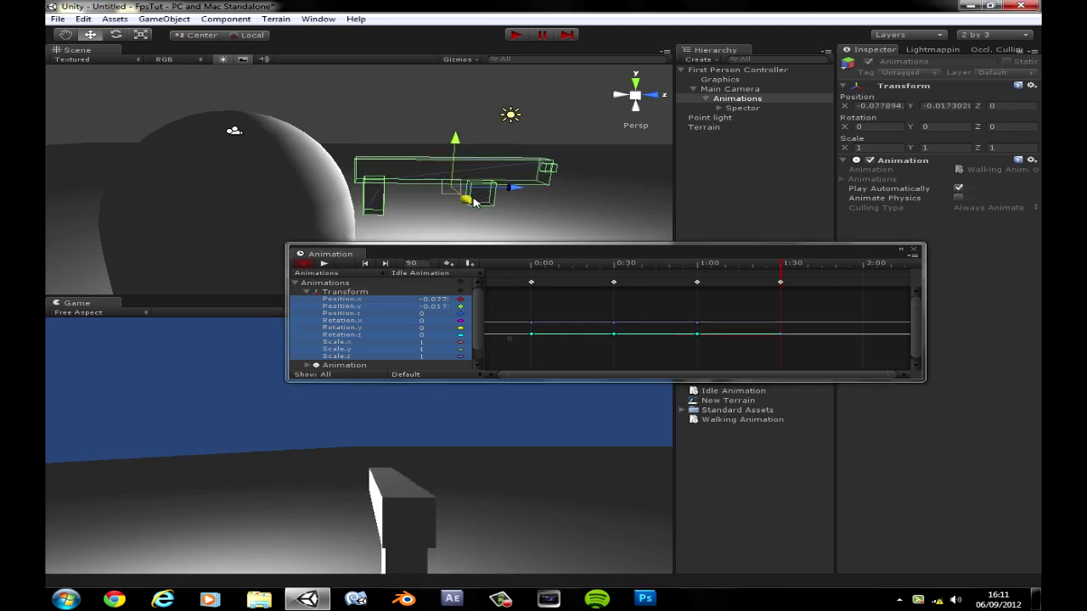
drag(793, 268, 854, 269)
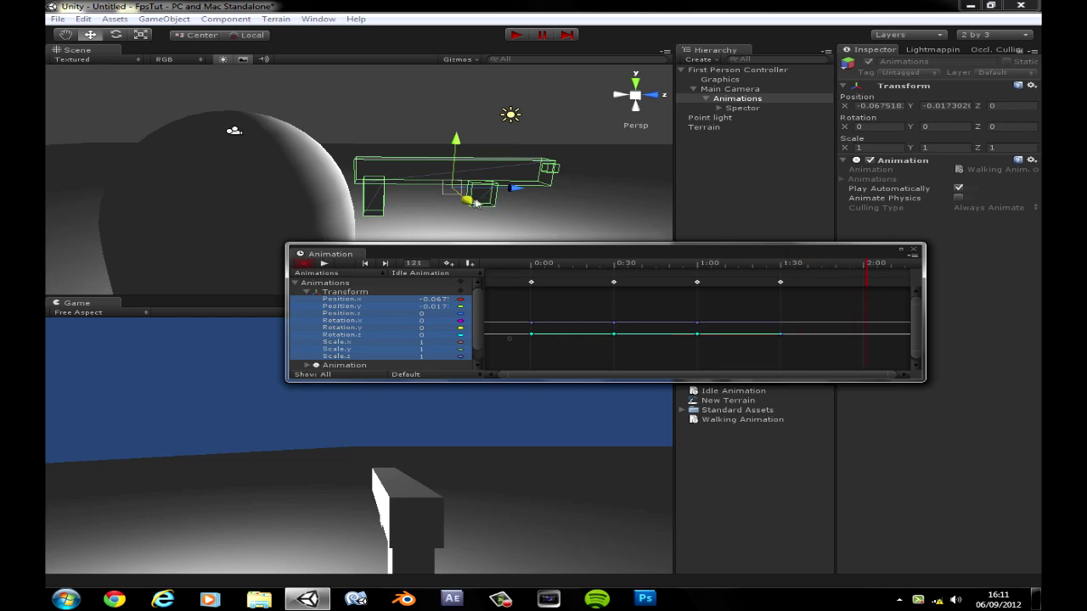
drag(469, 202, 514, 194)
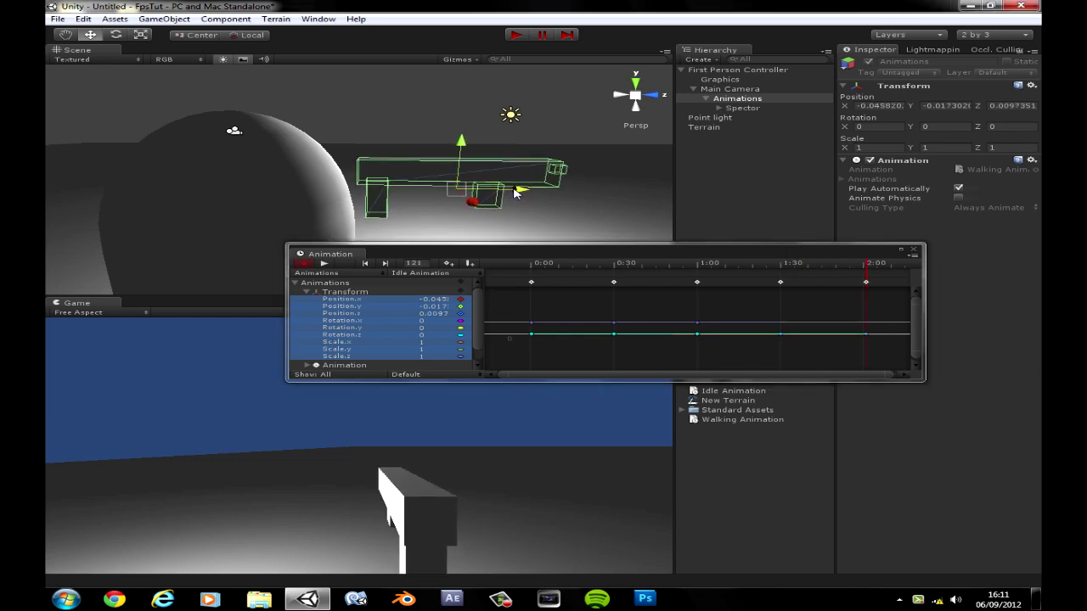
drag(461, 153, 461, 150)
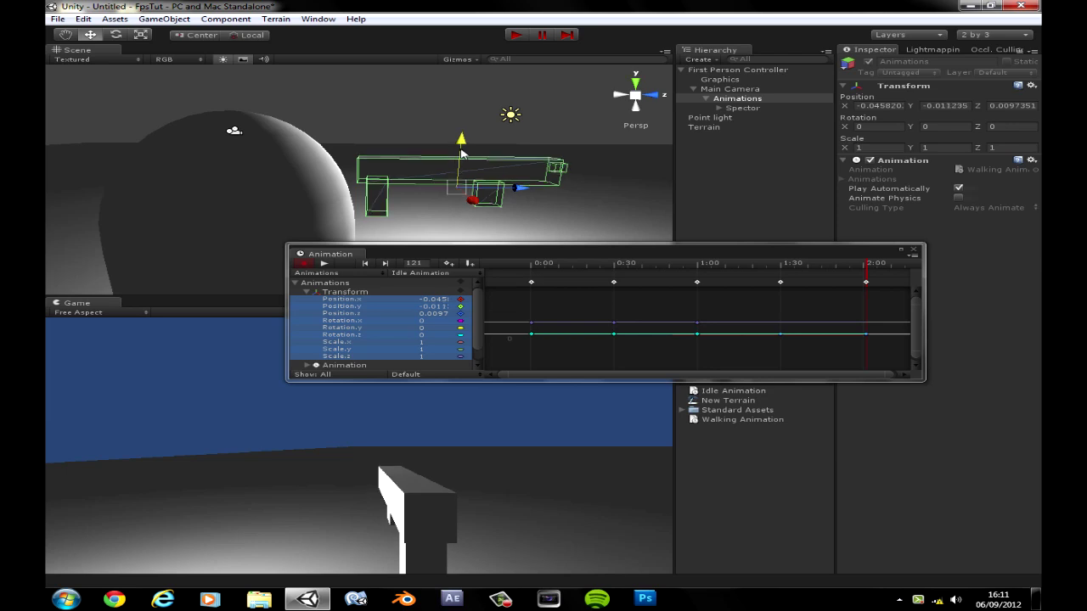
Key 2:30 with Position X, Y and Z all at 0, then preview the idle clip
scroll(807, 329, down, 2)
scroll(807, 330, down, 2)
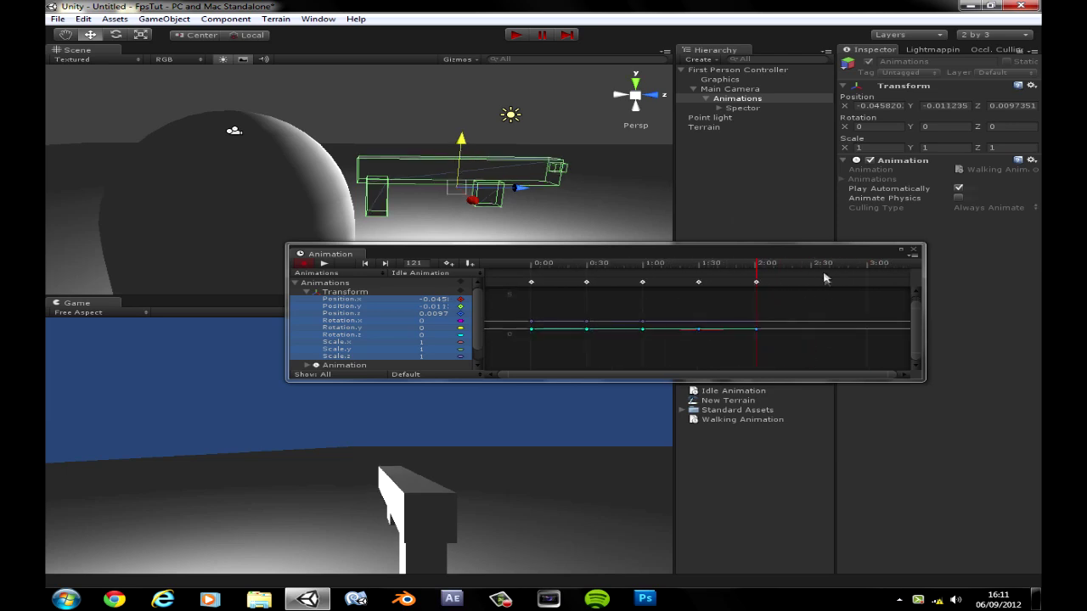
click(816, 265)
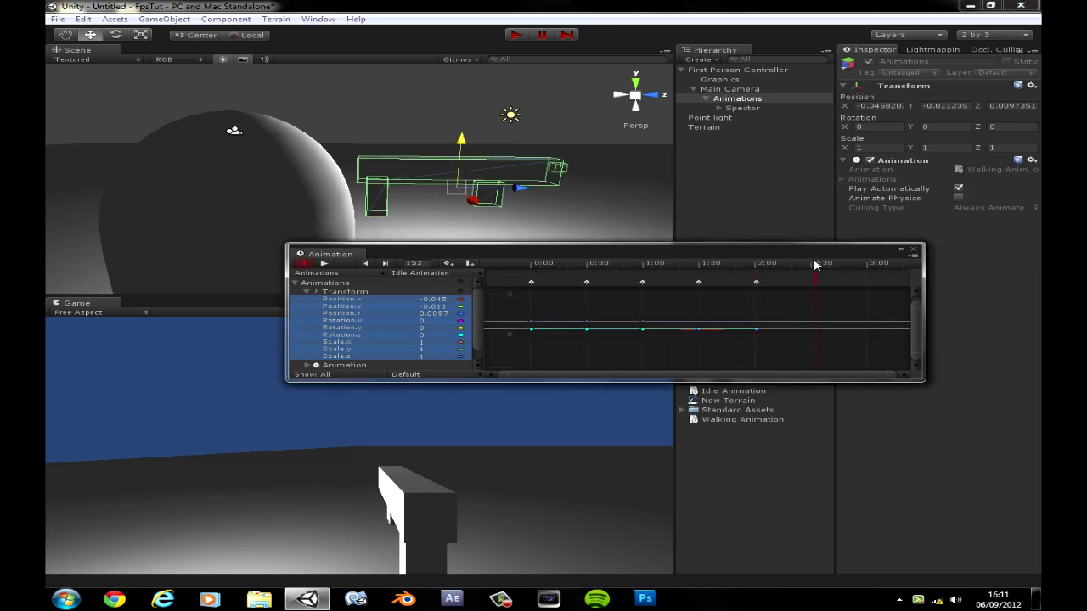
click(448, 263)
click(435, 300)
text(0)
click(435, 307)
text(0)
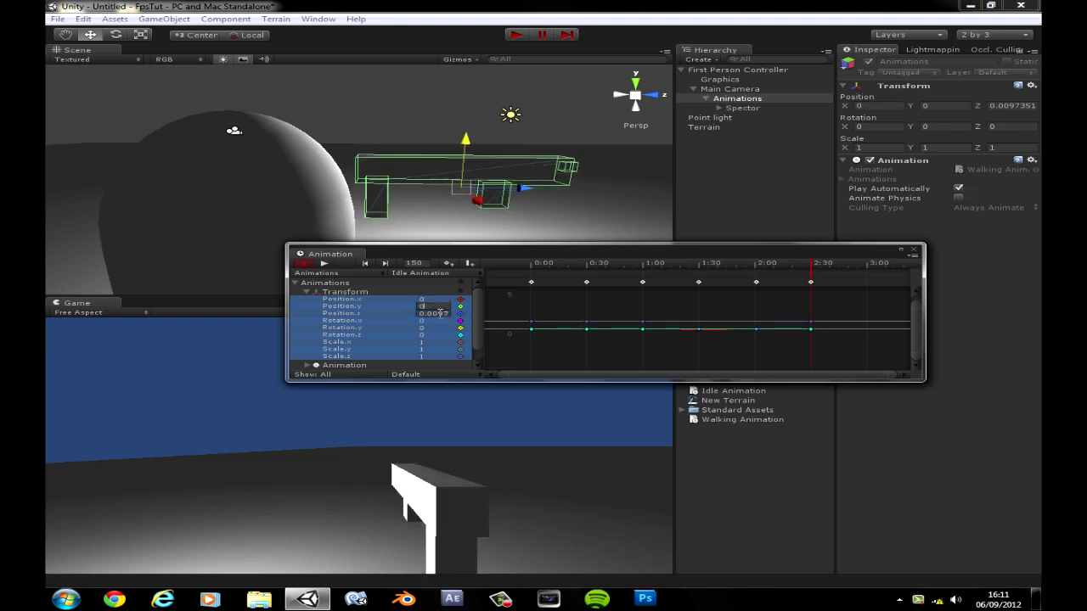
click(435, 313)
text(0)
click(324, 264)
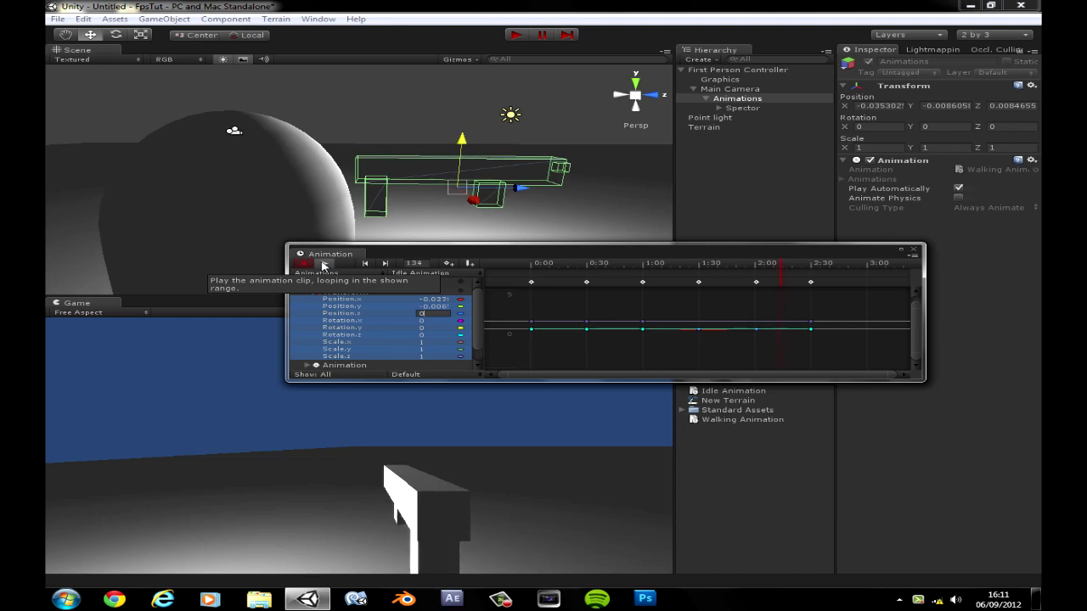
Nudge the gun slightly right at the 1:30 keyframe and preview the sway
click(686, 276)
click(644, 282)
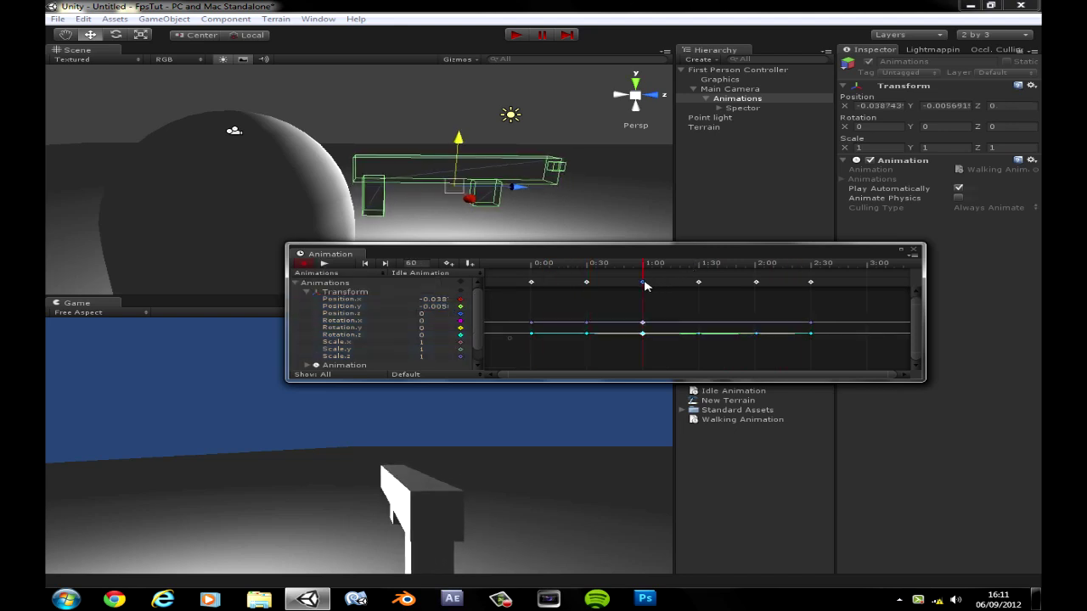
click(587, 283)
click(643, 283)
click(698, 283)
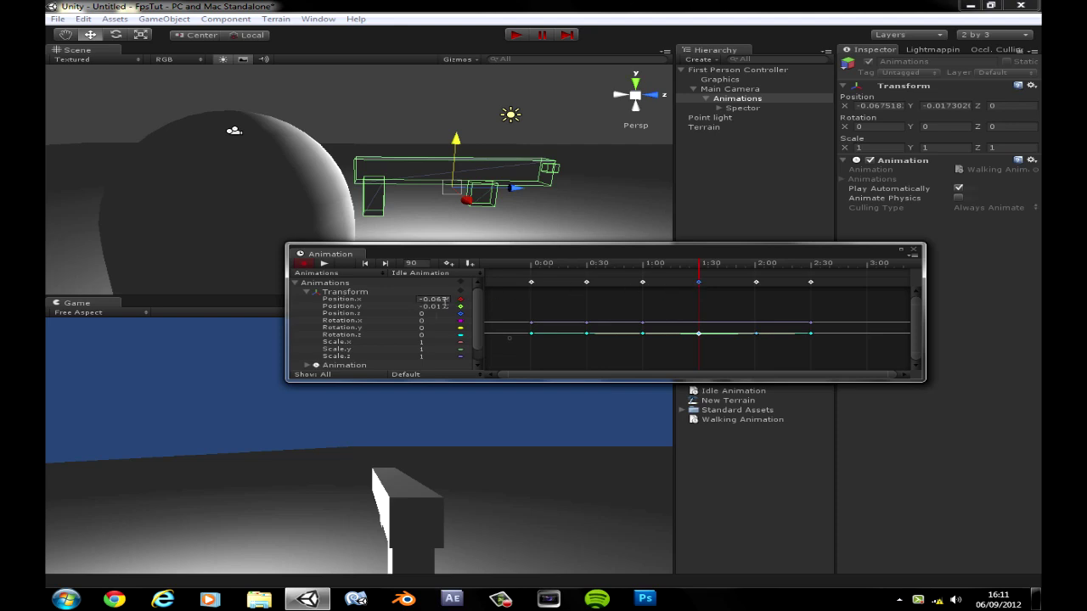
drag(466, 204, 464, 150)
click(326, 264)
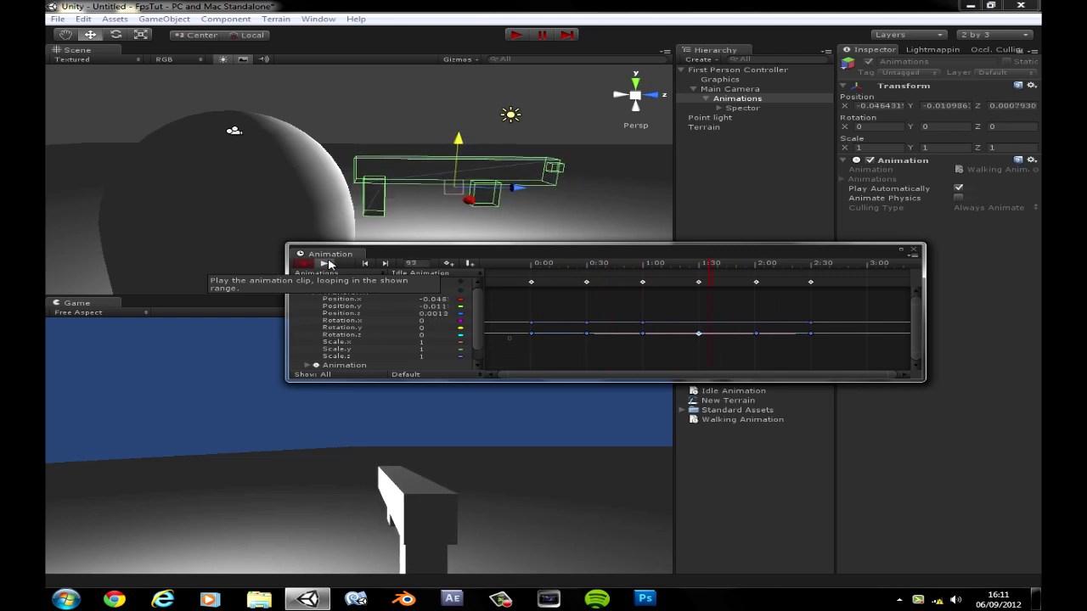
click(586, 282)
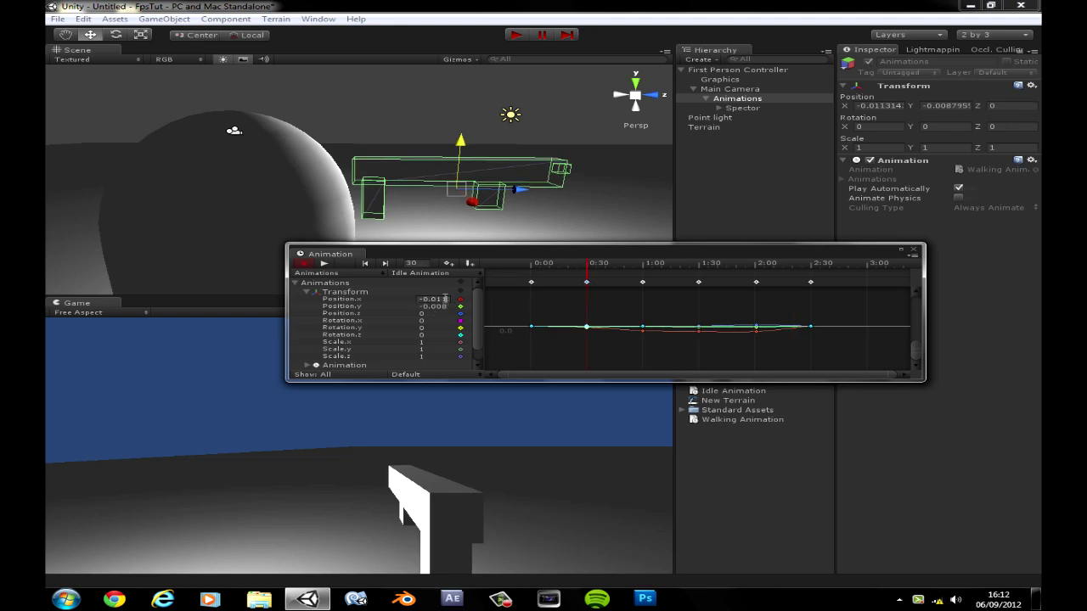
Set Position.x to -0.01 at 0:30 and -0.025 at 1:00, 1:30 and 2:00
click(444, 299)
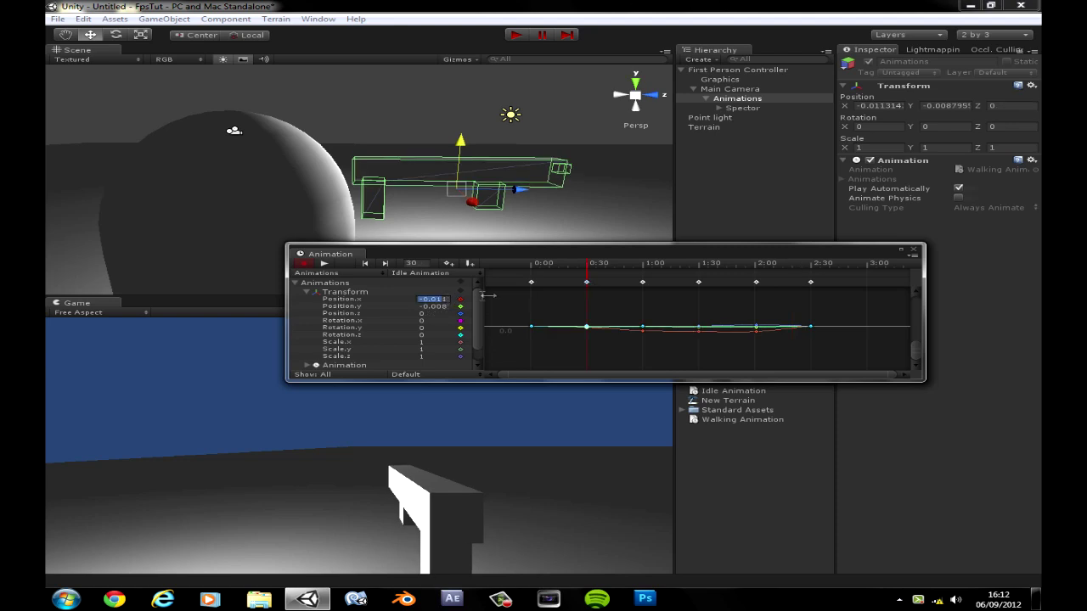
text(-0.01)
click(444, 308)
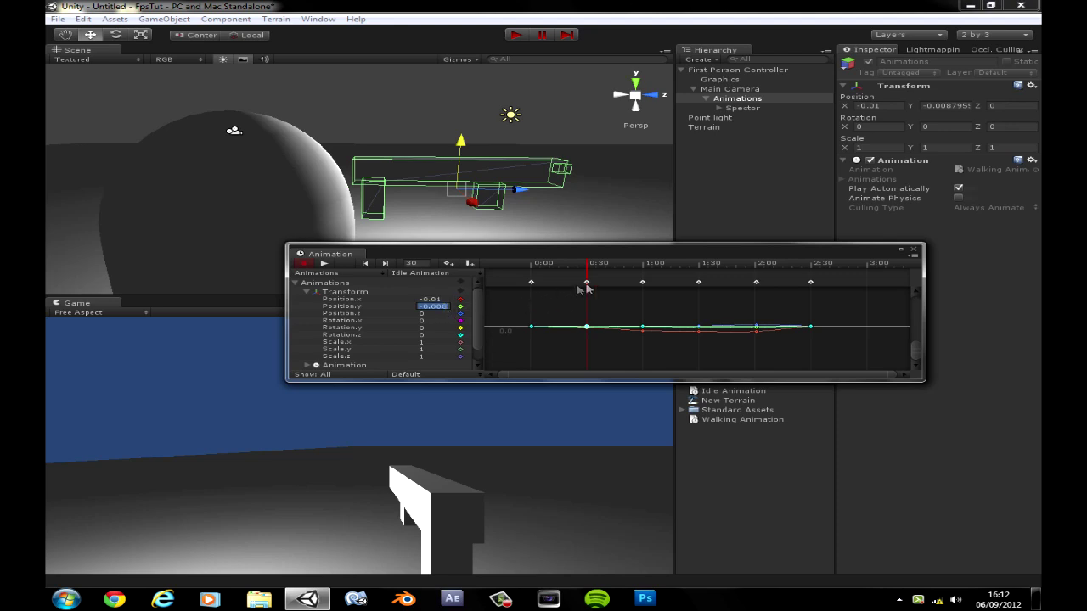
click(643, 282)
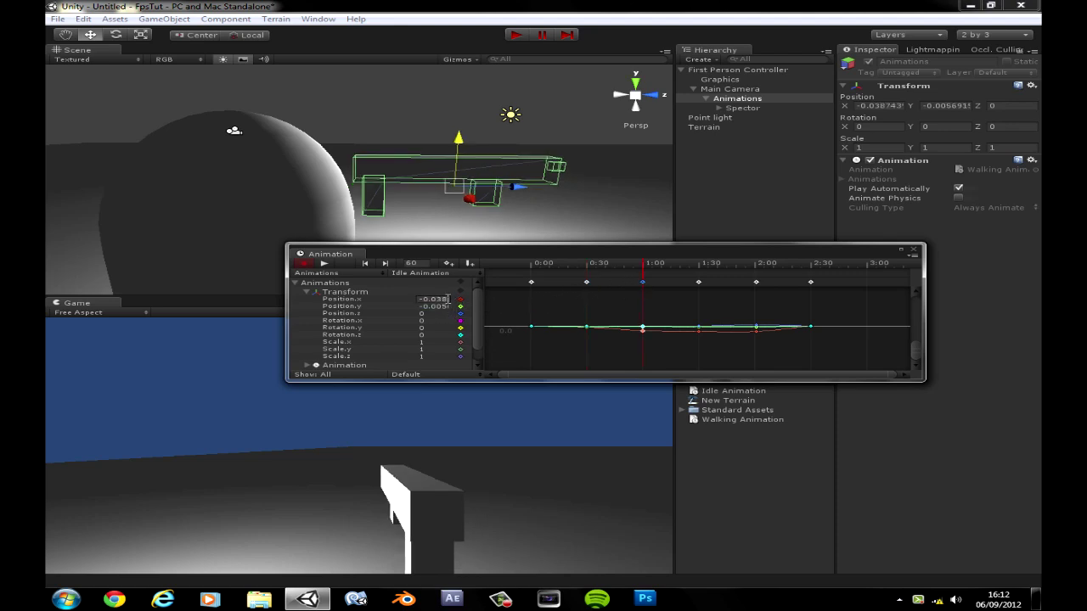
text(-0.03)
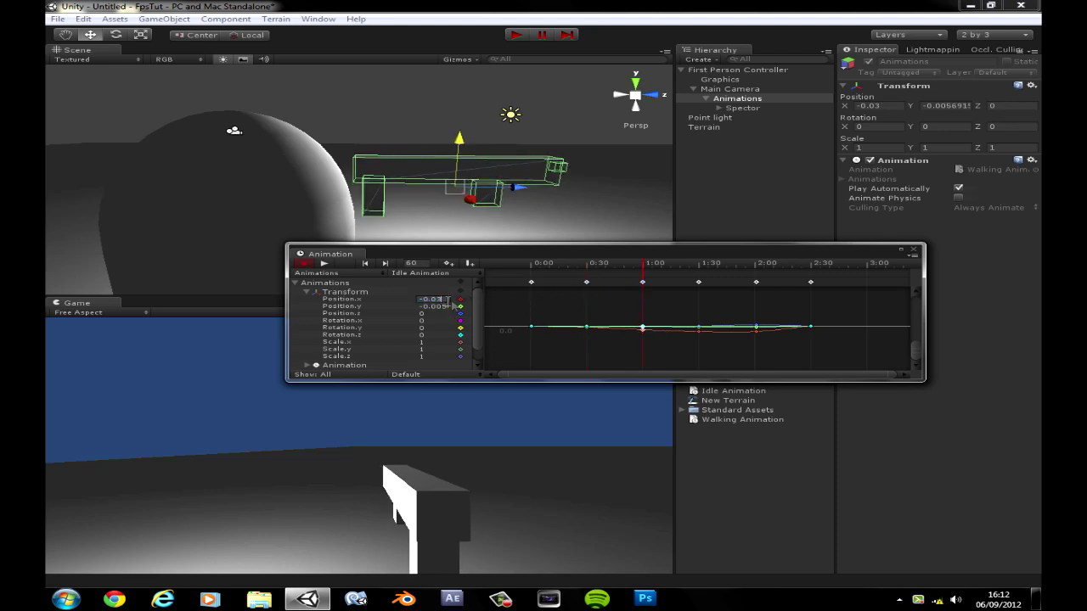
key(BackSpace)
text(25)
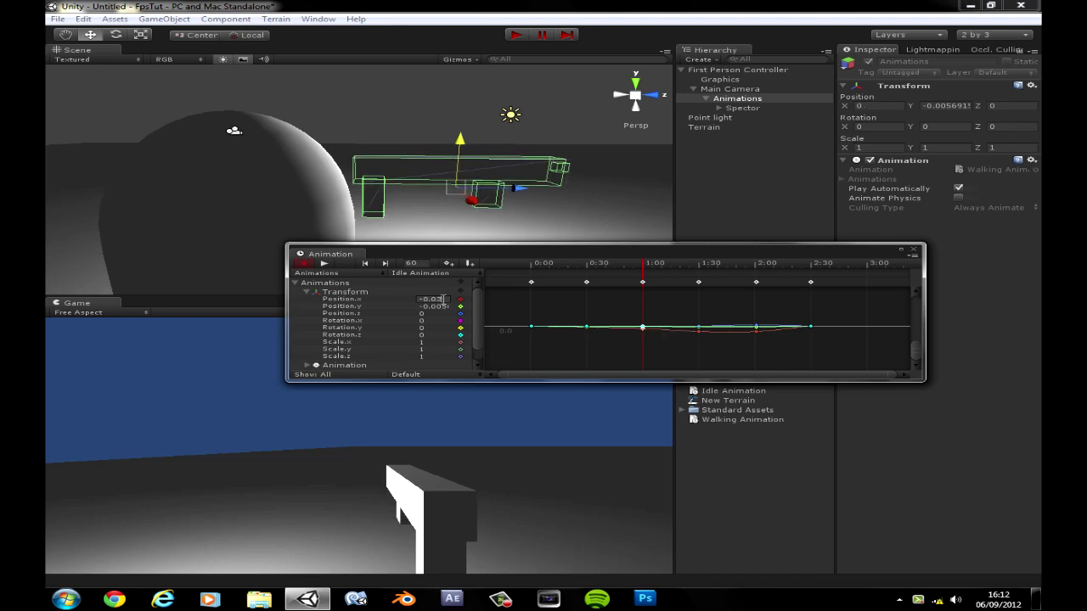
click(698, 284)
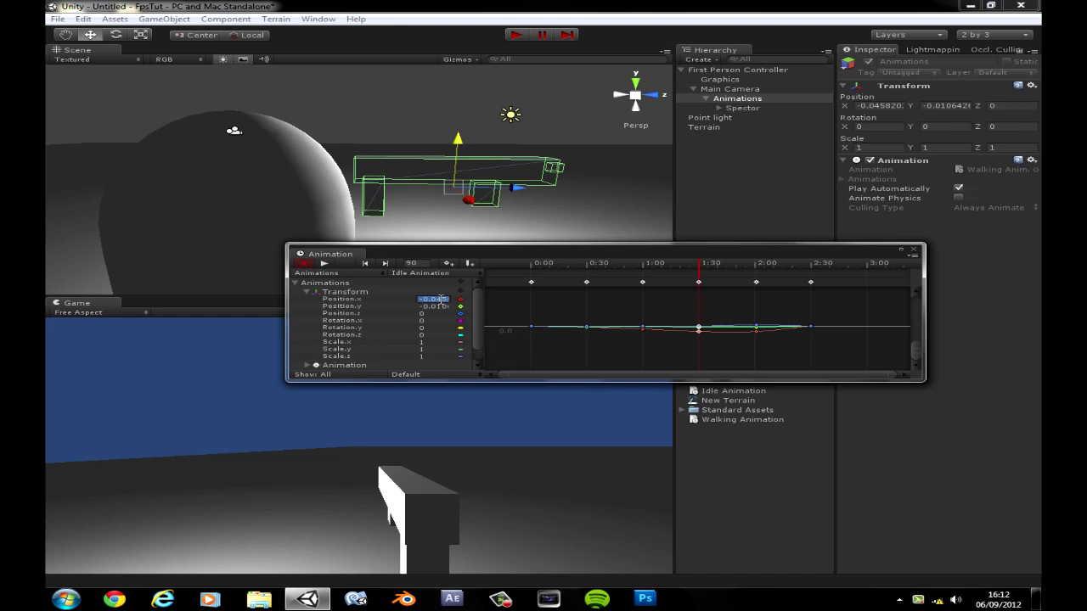
drag(439, 298, 482, 299)
text(-0.025)
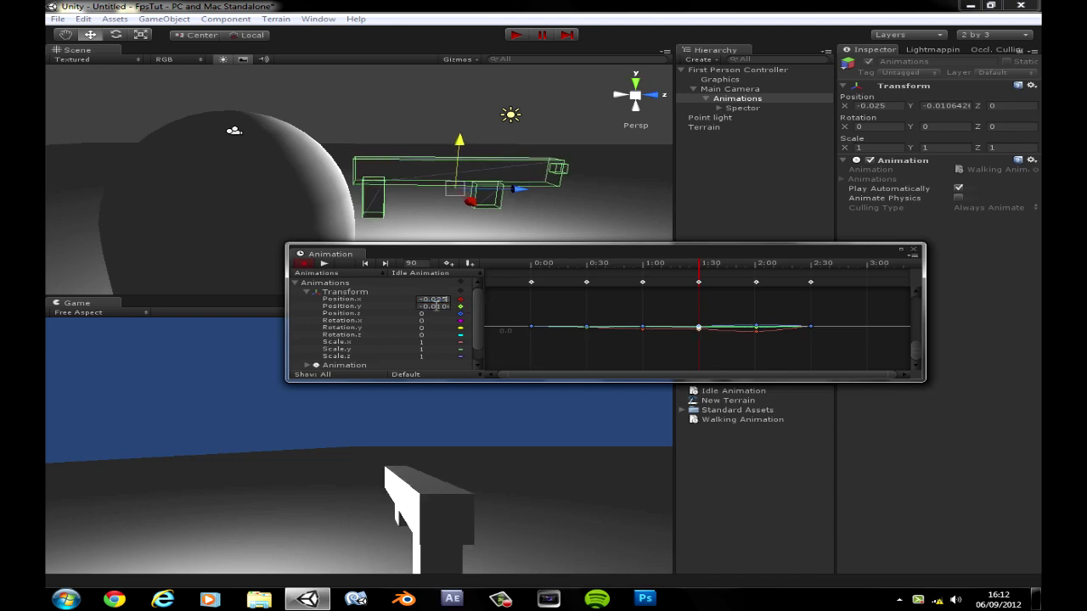
click(756, 284)
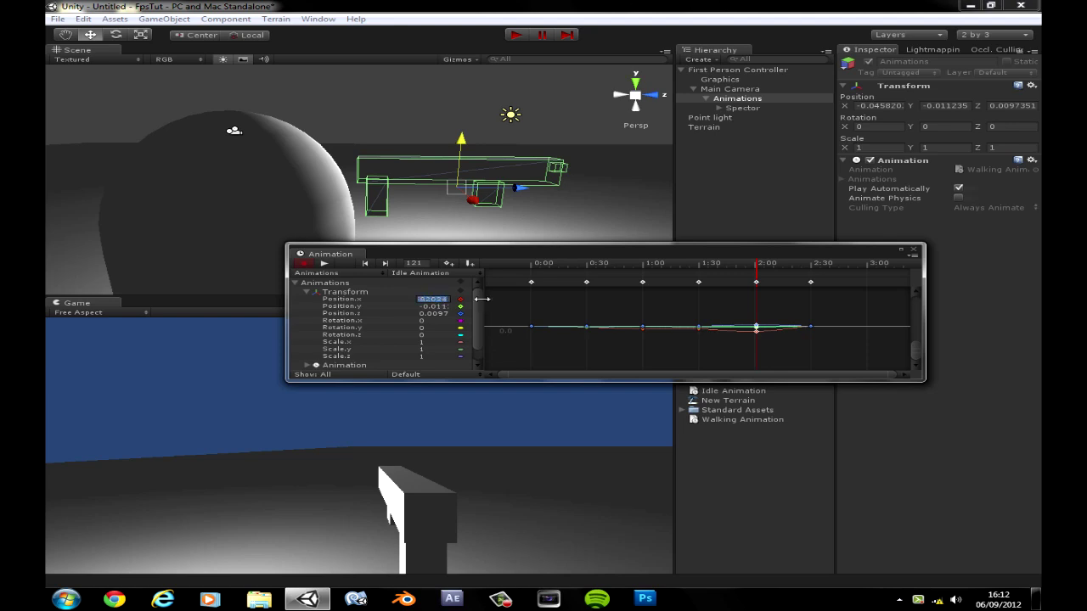
text(-0.025)
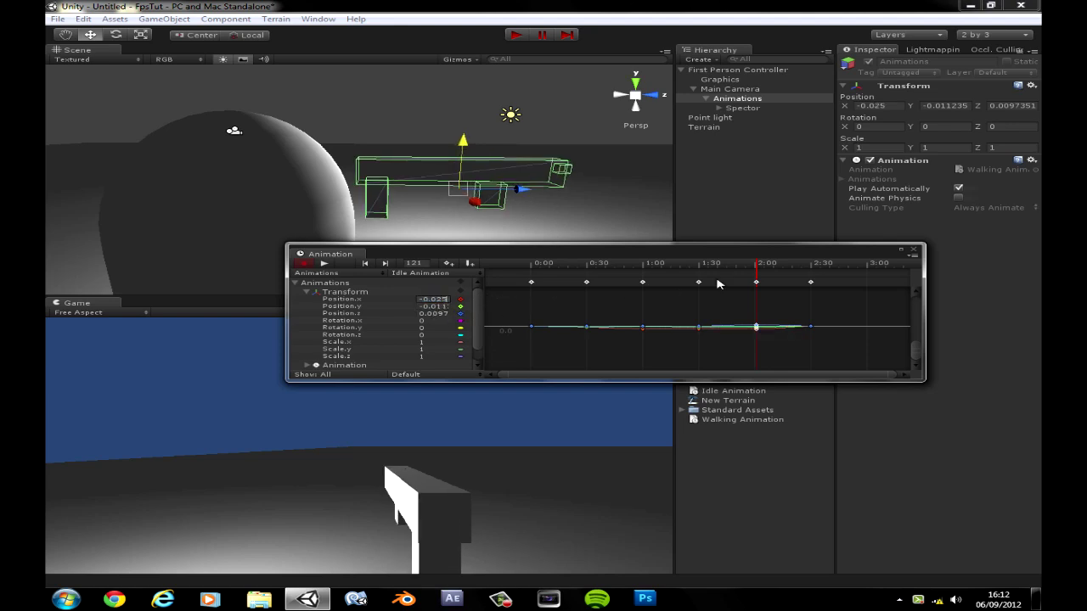
Set Position.y to 0 at the 2:00 keyframe and replay the sway
click(324, 266)
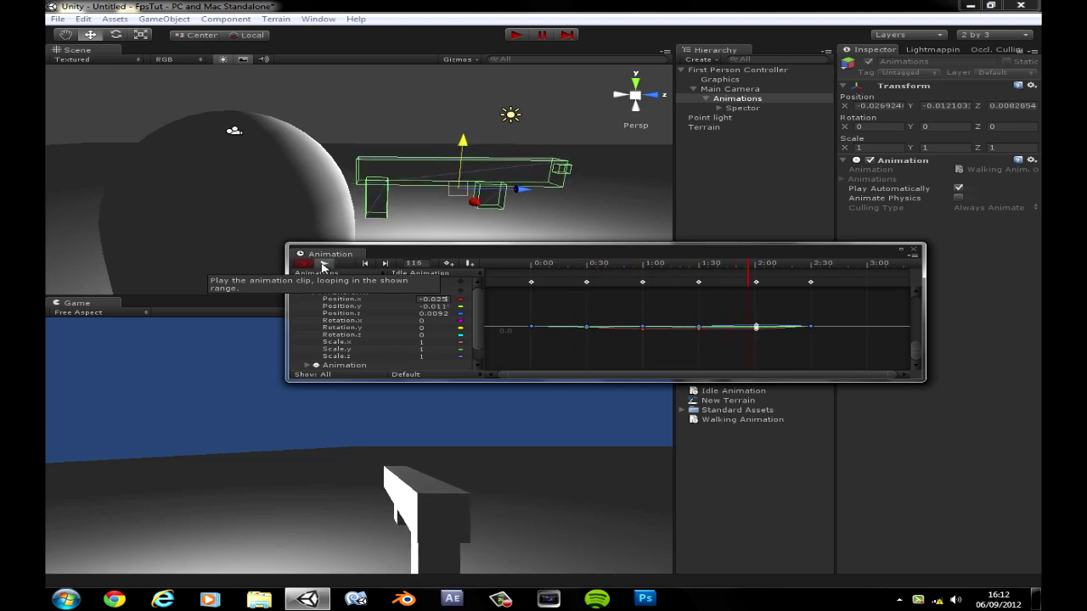
click(324, 266)
click(756, 284)
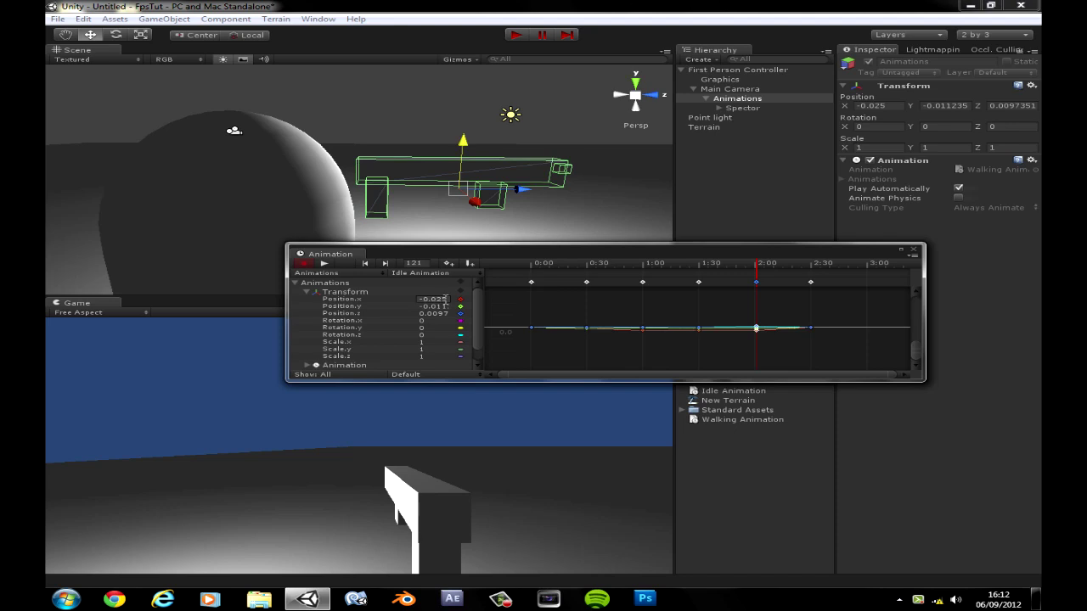
click(434, 305)
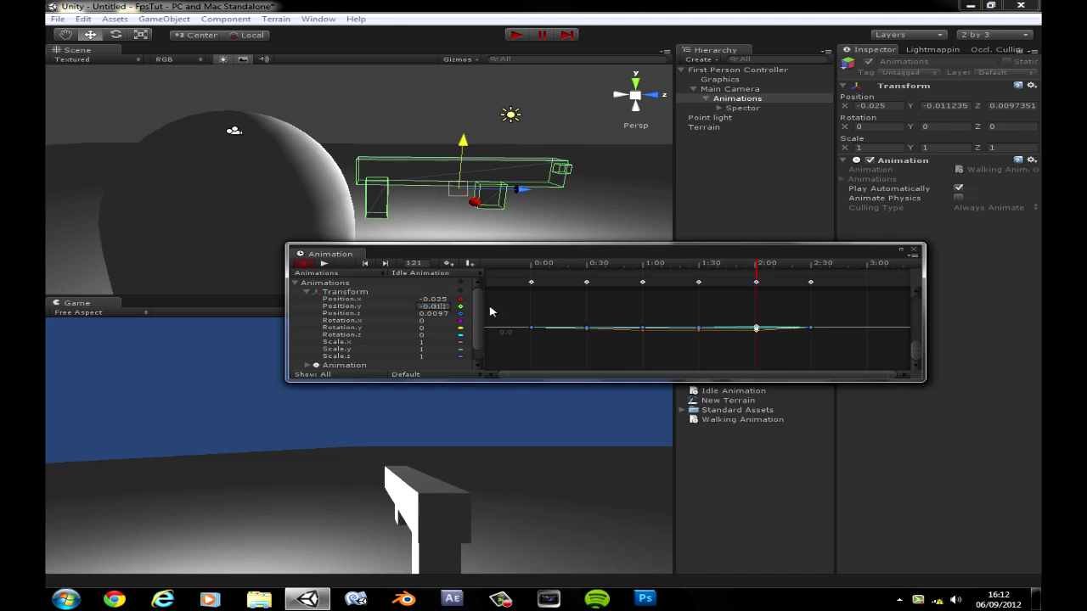
text(0)
click(323, 266)
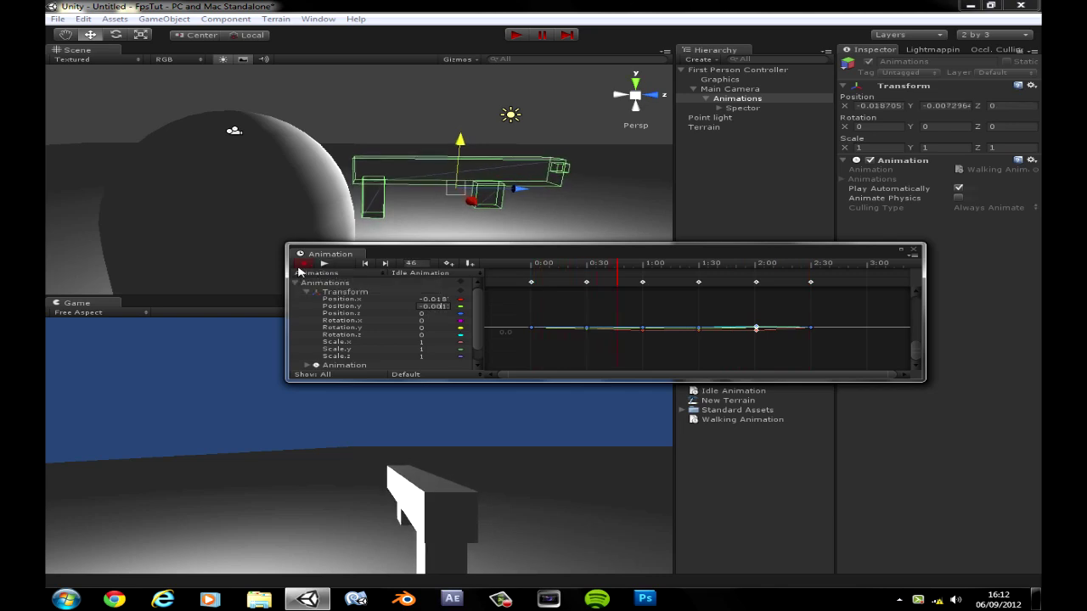
Drag the idle keyframes out toward 10:00 to slow the sway, then preview it
scroll(745, 332, down, 5)
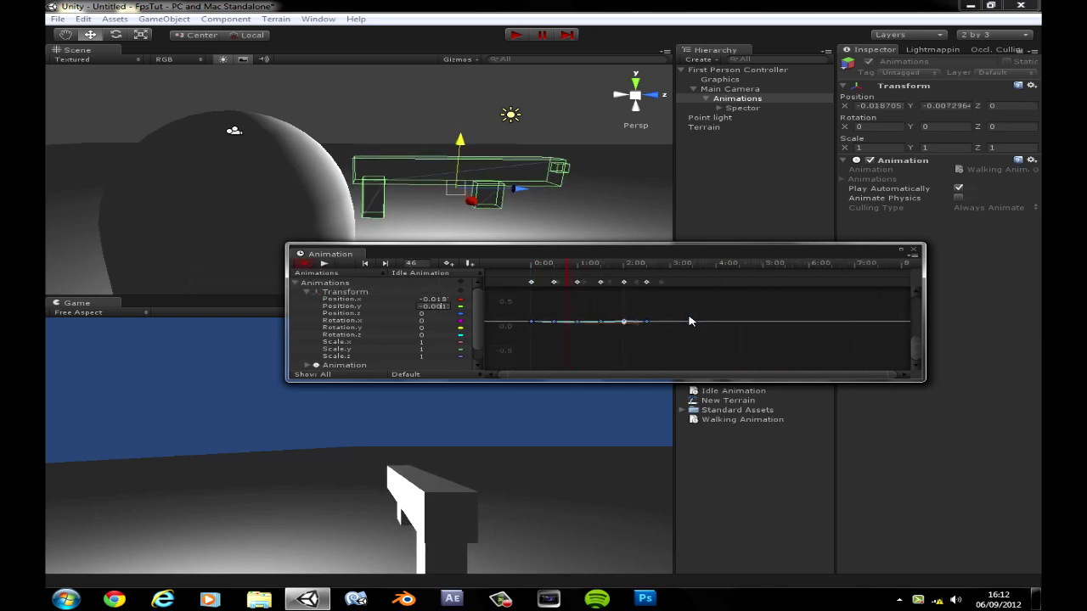
scroll(690, 321, down, 4)
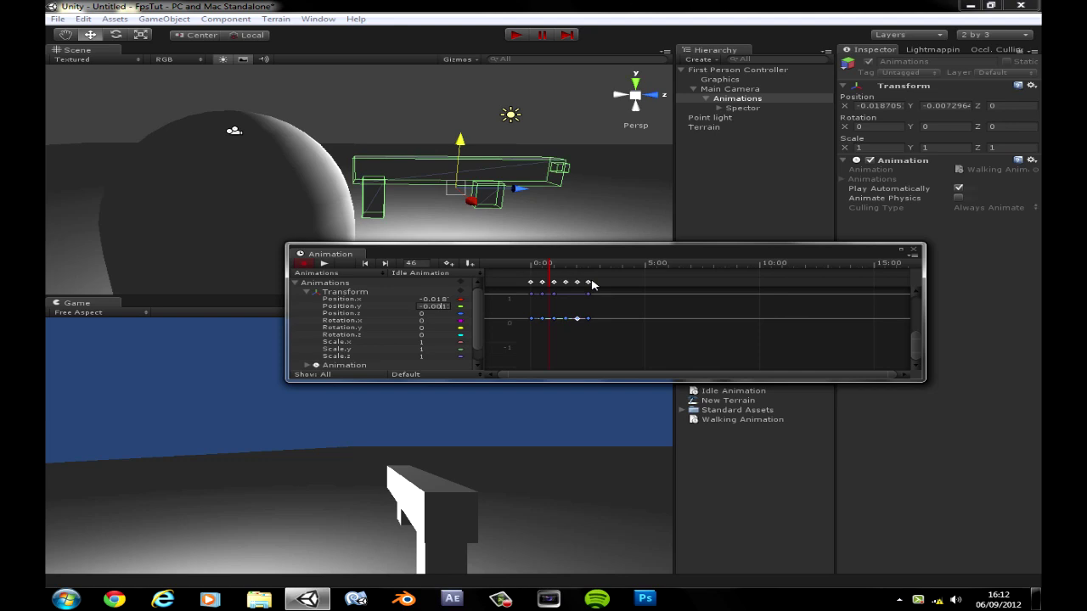
drag(589, 283, 761, 281)
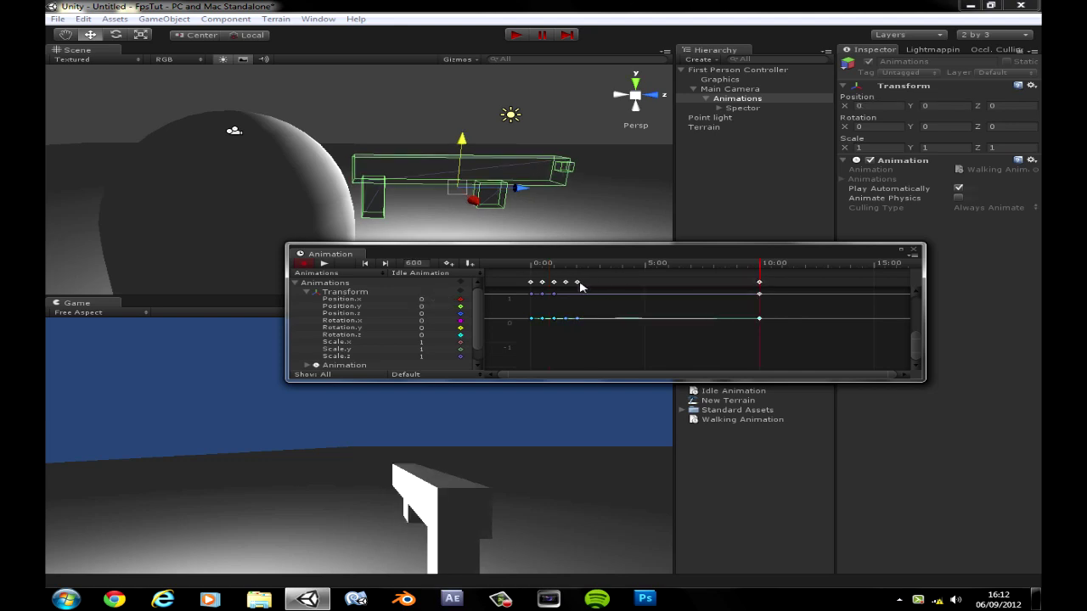
drag(580, 282, 689, 283)
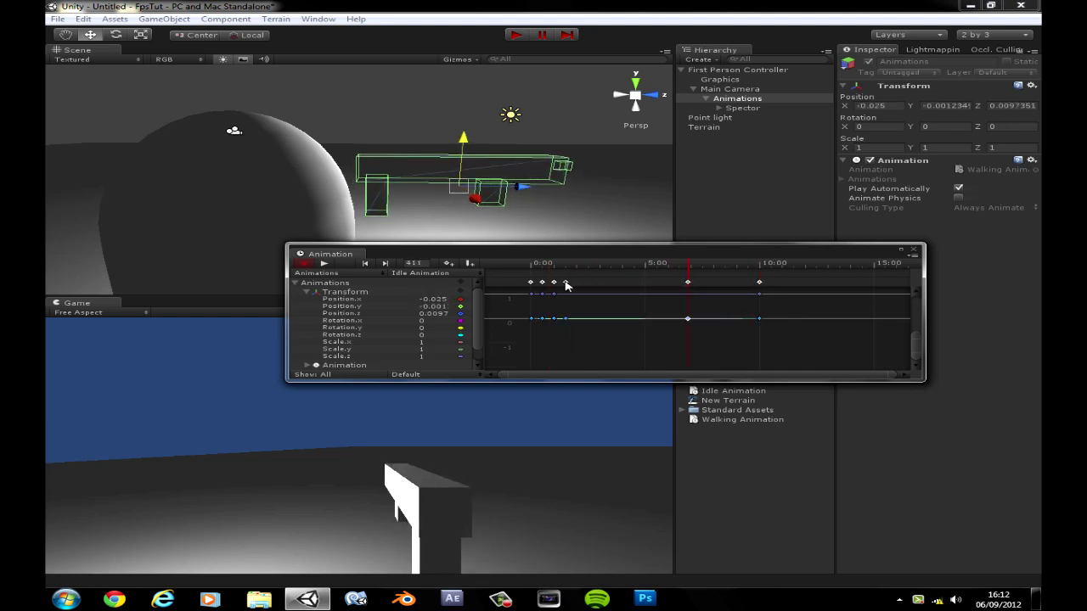
drag(566, 283, 592, 290)
mouse_move(684, 286)
mouse_down()
mouse_move(713, 288)
mouse_move(699, 287)
mouse_up()
drag(633, 289, 569, 285)
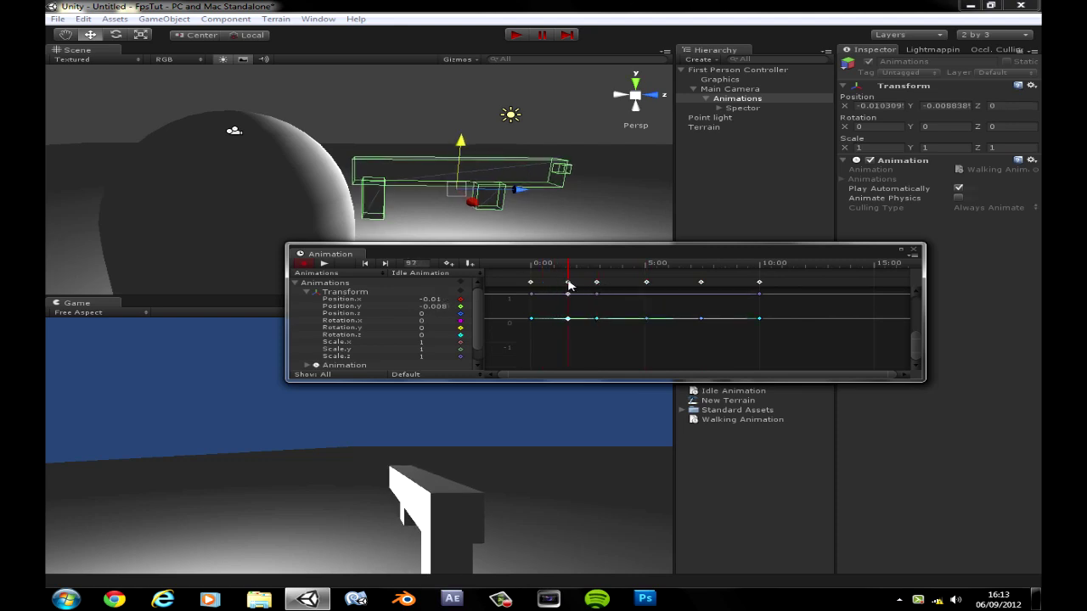
click(326, 265)
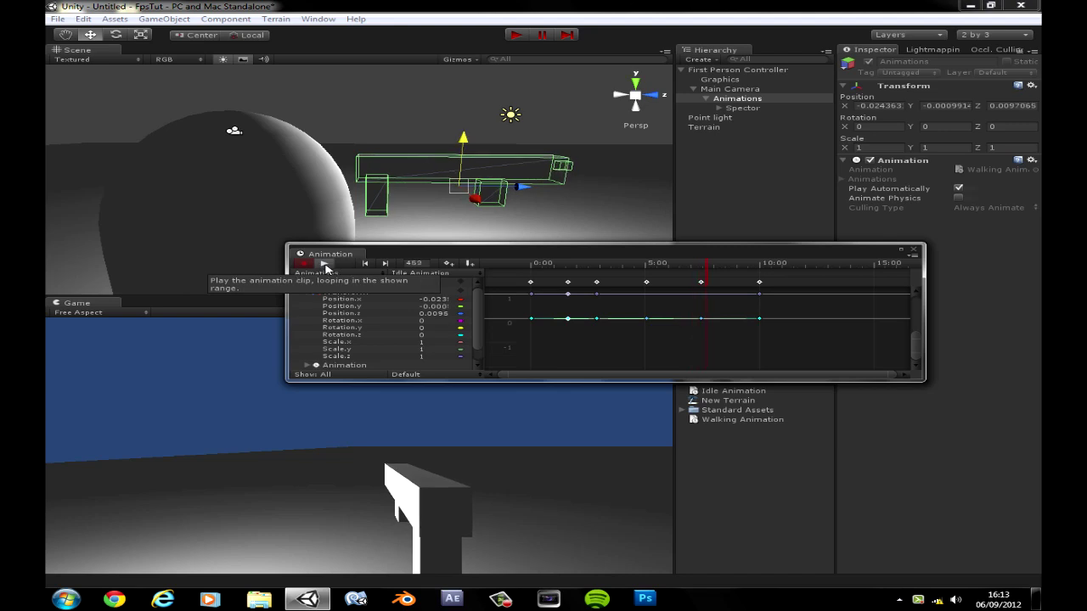
click(325, 265)
Reopen the Animation window and save a new empty clip named Sprint Animation
click(915, 249)
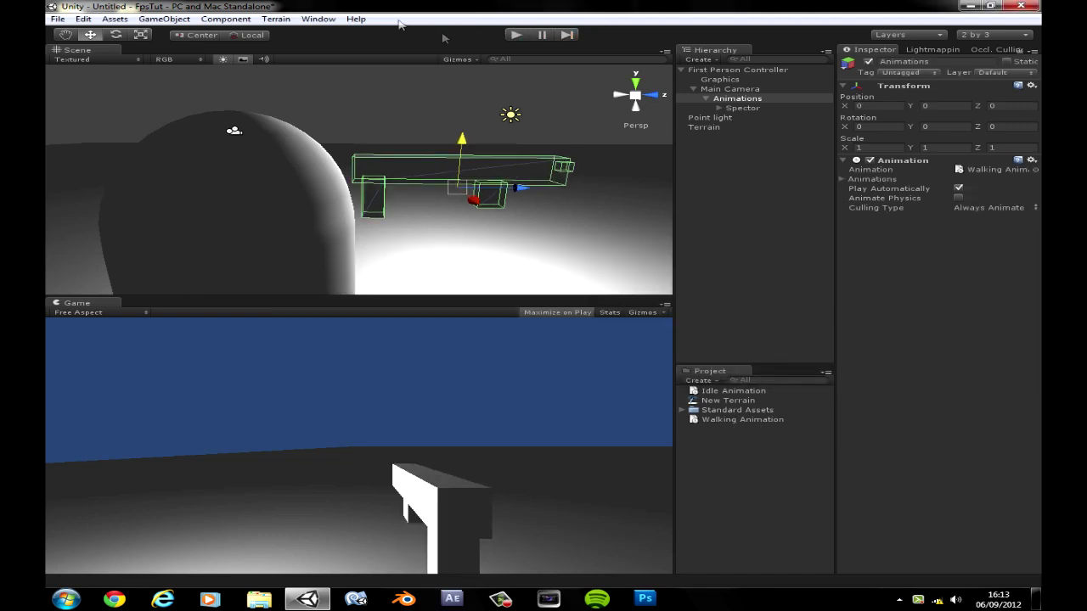
click(321, 19)
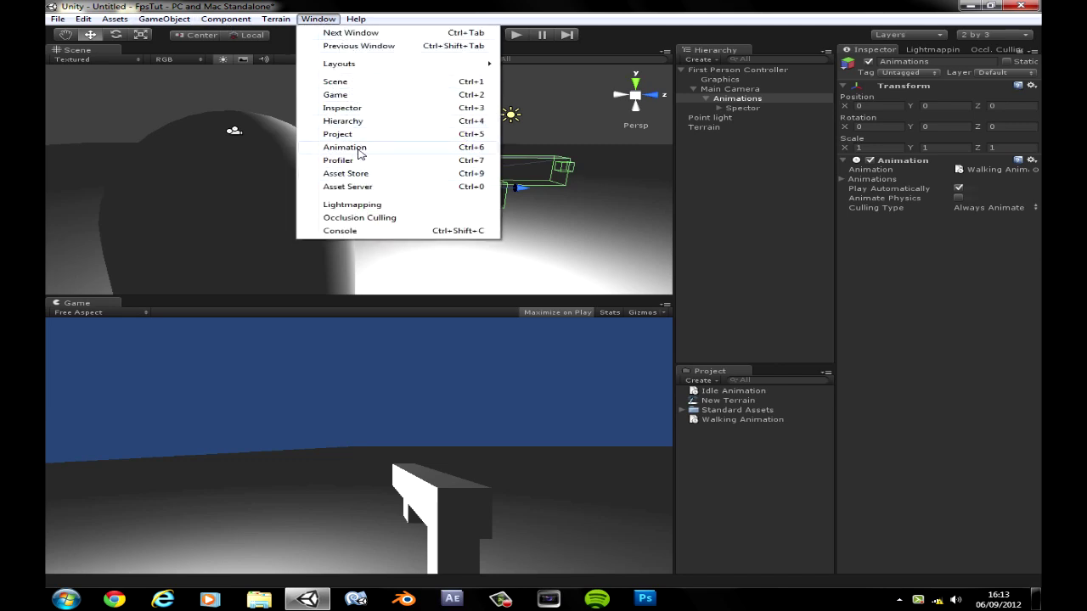
click(344, 147)
click(433, 287)
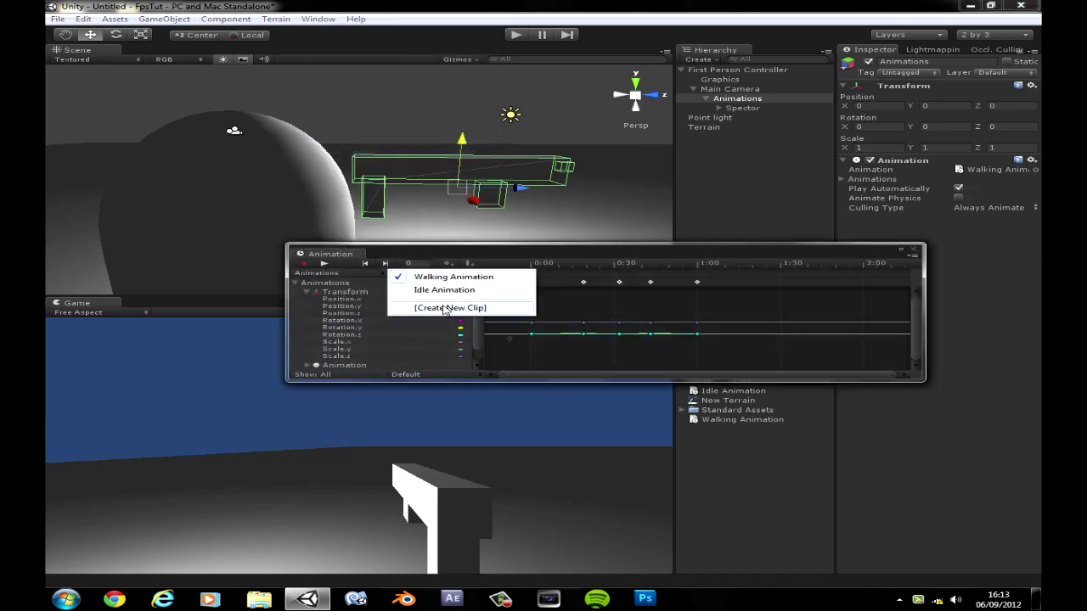
click(447, 307)
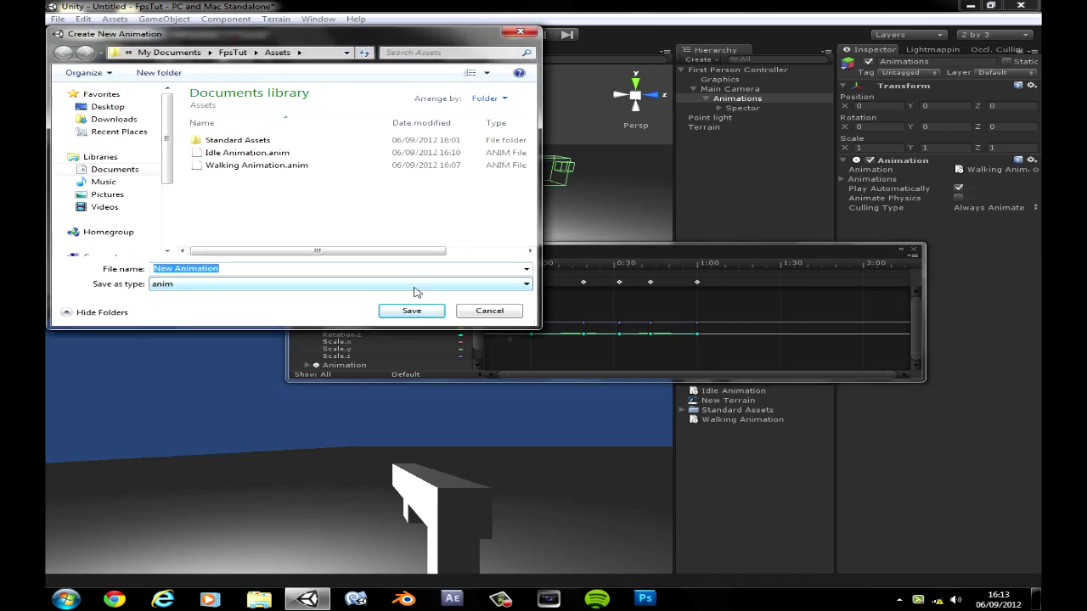
key(End)
click(255, 153)
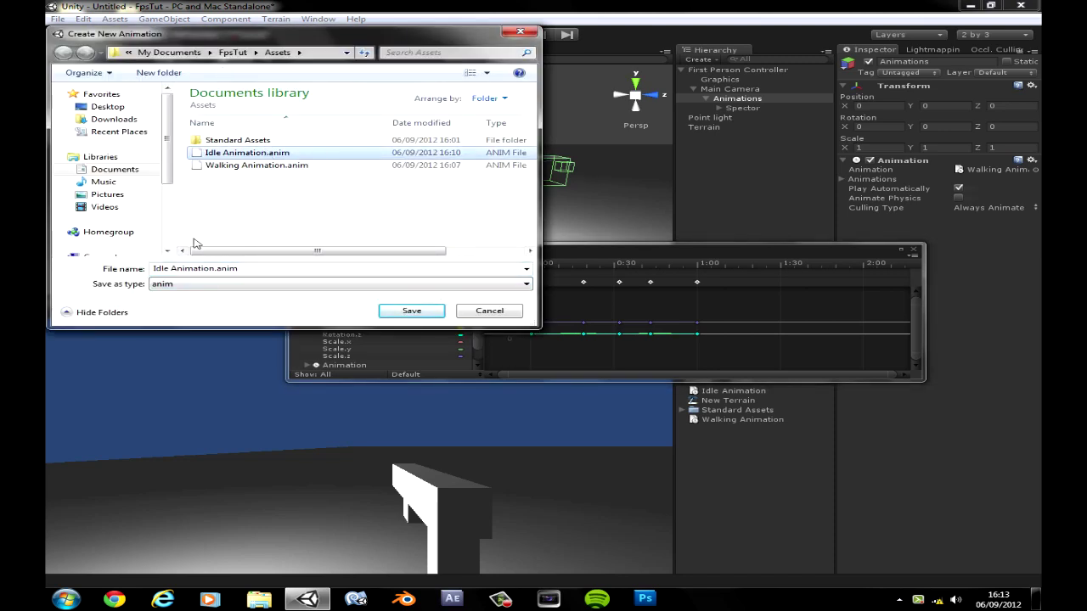
double_click(158, 269)
key(BackSpace)
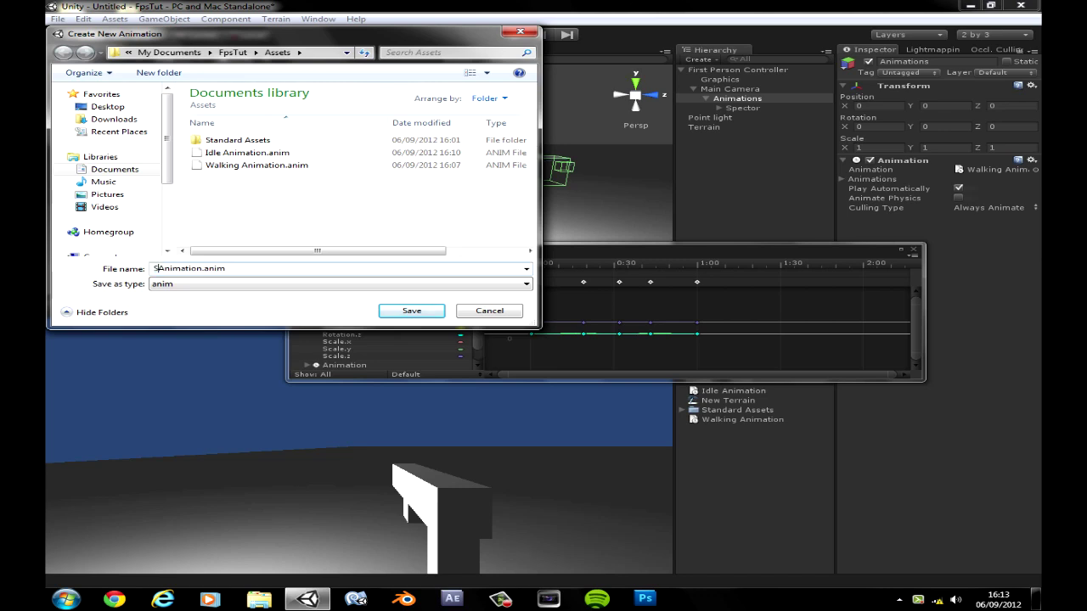
text(Sprint)
click(412, 311)
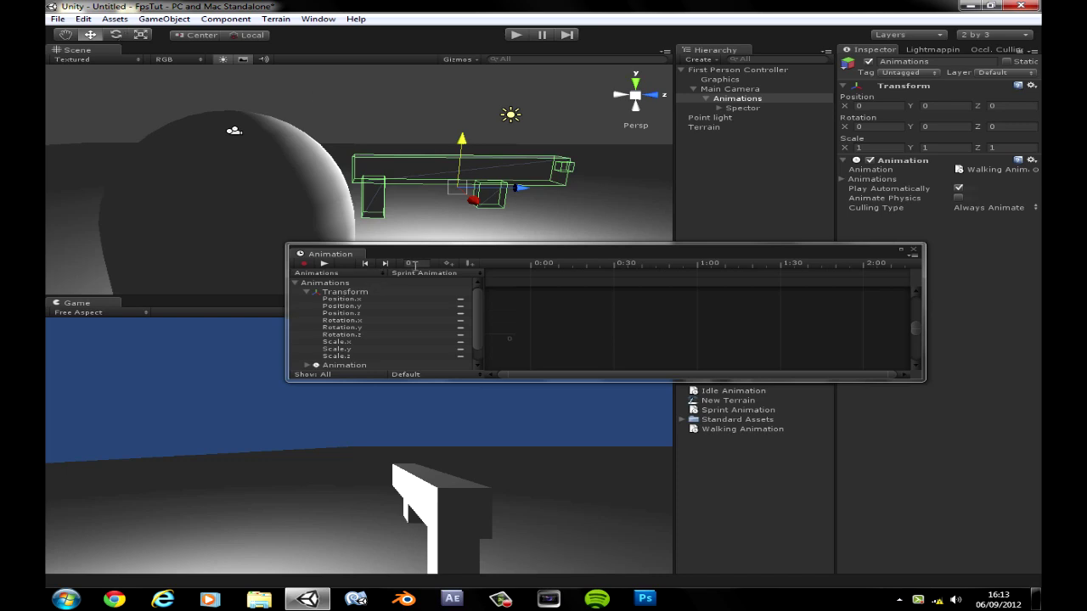
Record starting Transform keys, then rotate the gun sideways, tilt it and slide it along X
click(305, 266)
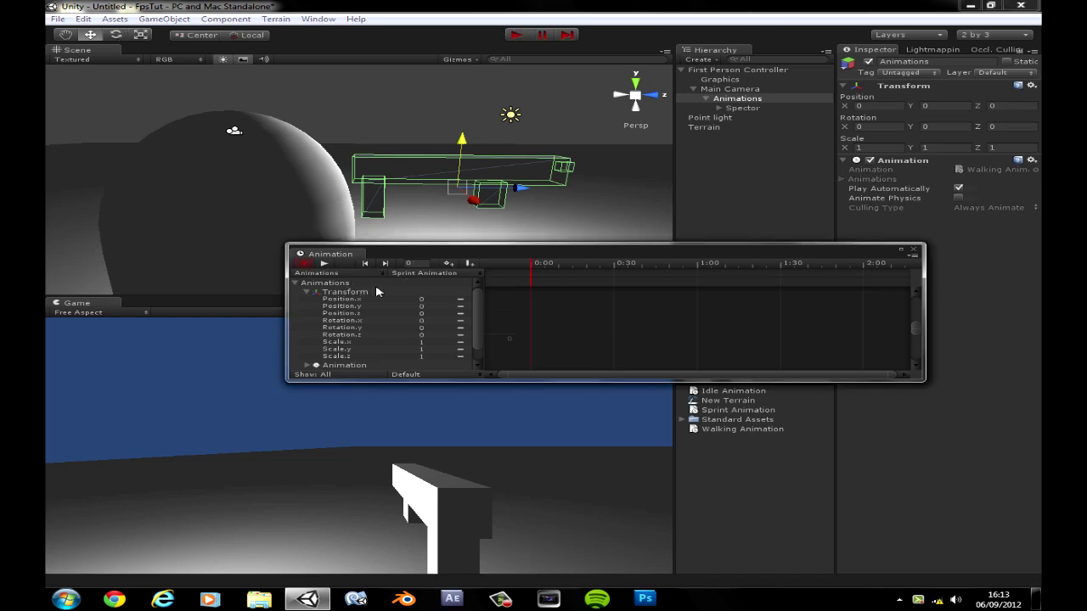
click(374, 293)
click(450, 264)
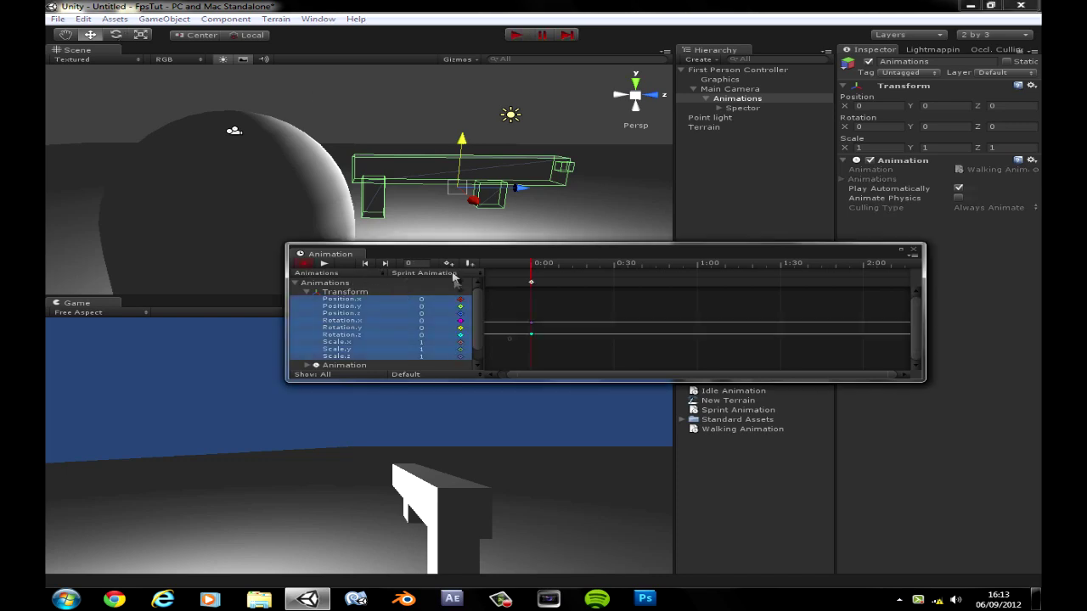
click(115, 34)
drag(463, 207, 547, 207)
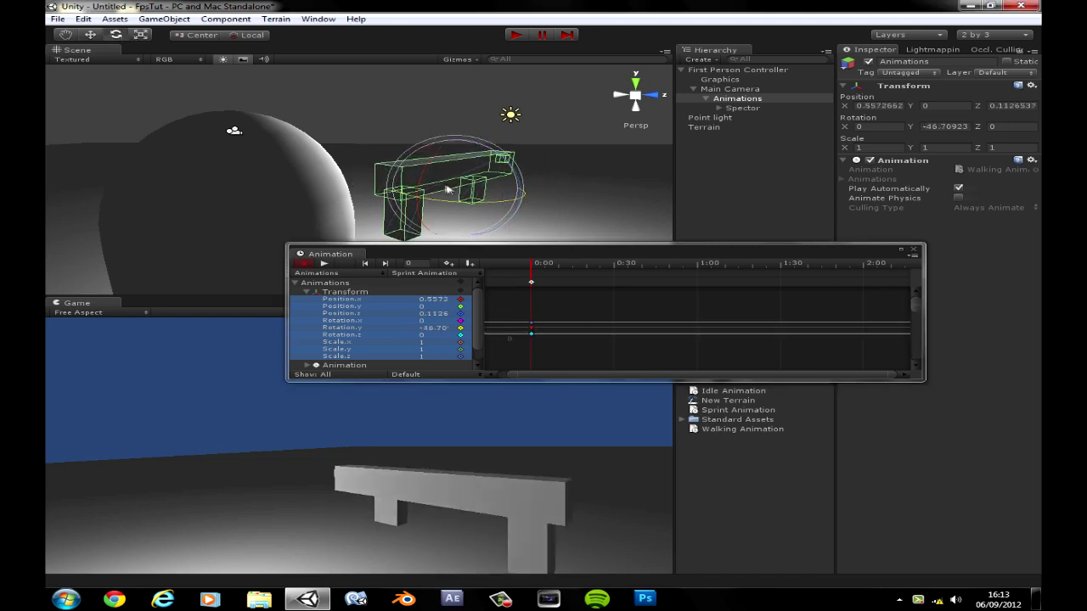
mouse_move(424, 184)
mouse_down()
mouse_move(435, 194)
mouse_move(433, 182)
mouse_up()
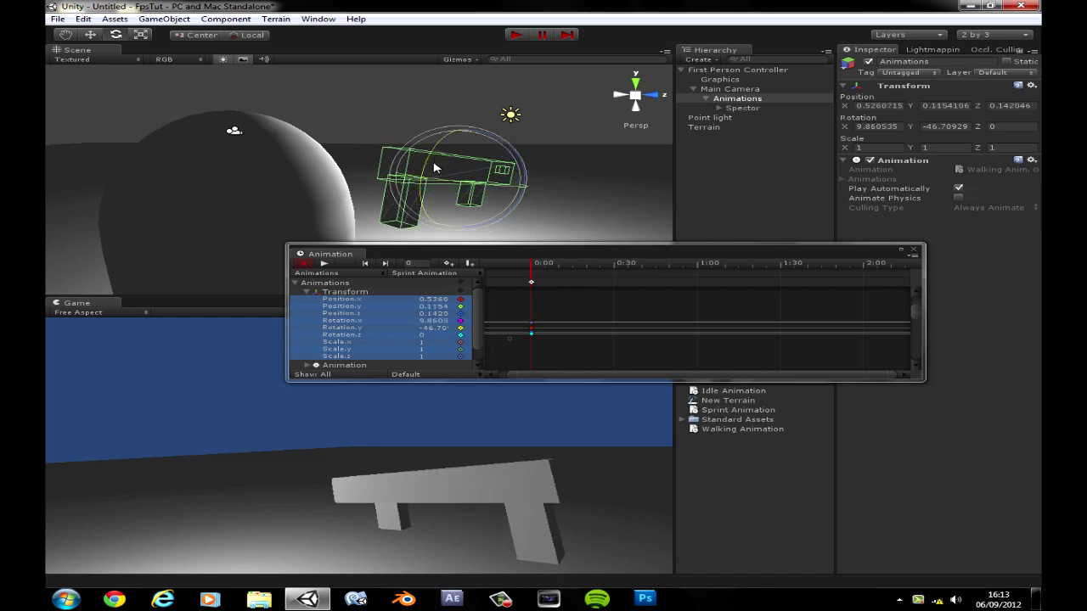
click(90, 35)
drag(510, 180, 497, 198)
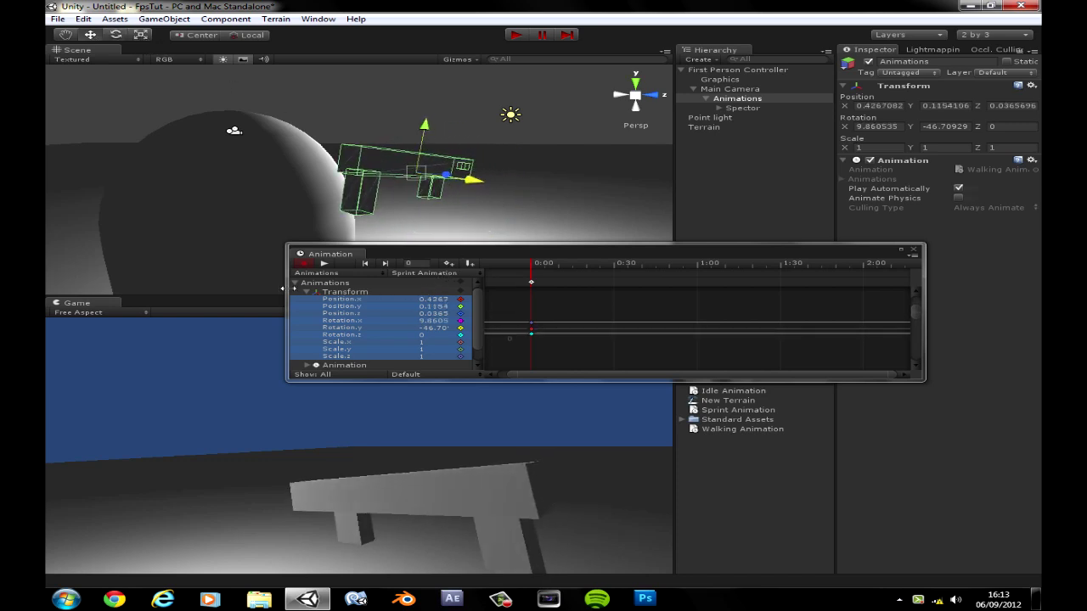
Key the held pose at 1:30 and shift the gun right at about 0:39
click(611, 266)
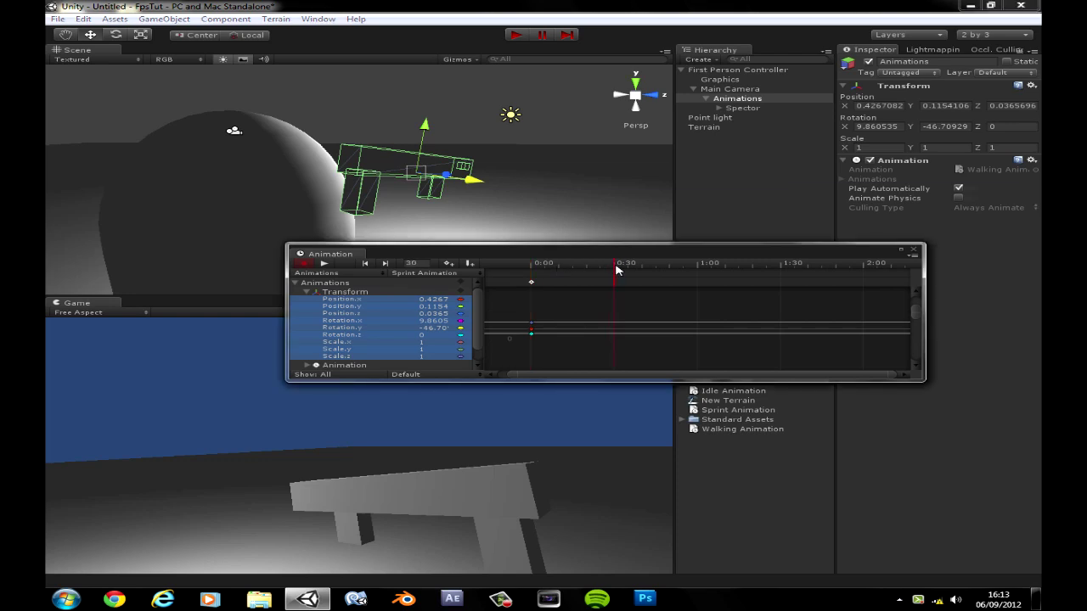
drag(617, 269, 788, 268)
click(448, 263)
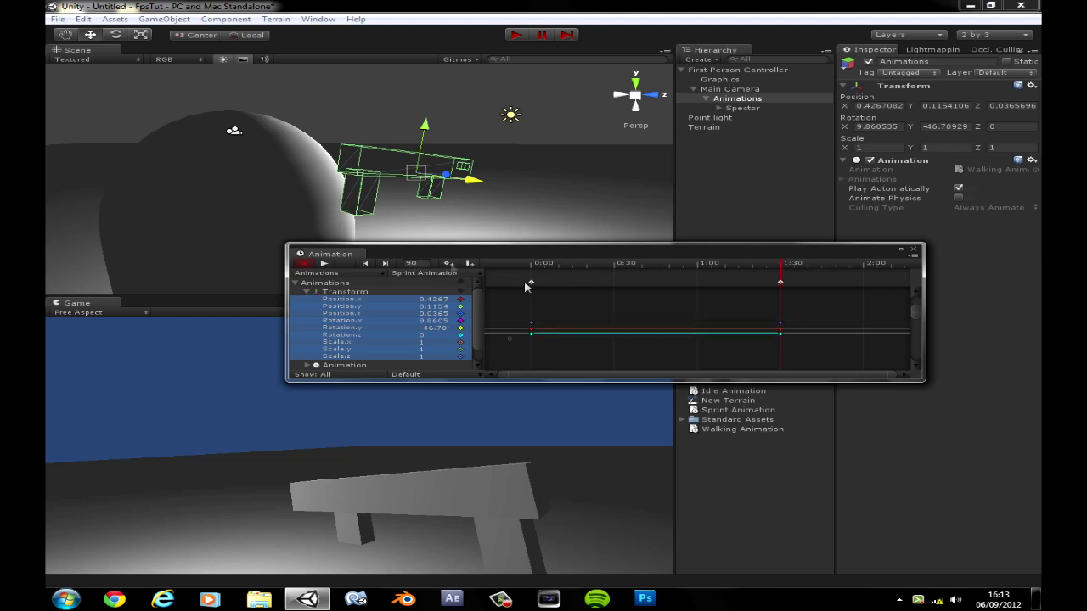
click(641, 267)
drag(445, 176, 464, 177)
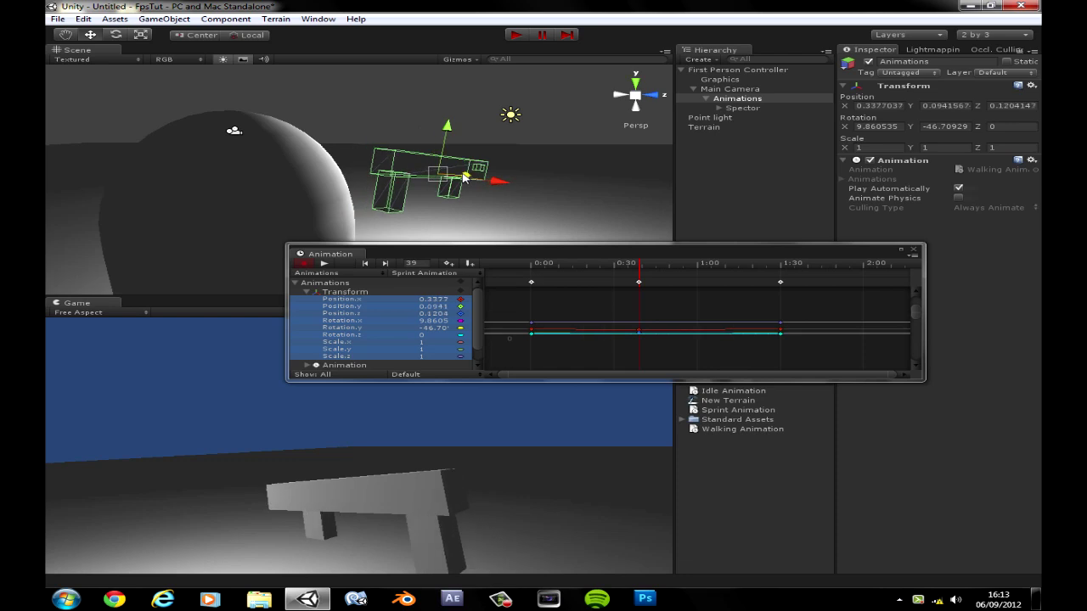
Move the middle keyframe to about 0:20 and reposition the gun to roughly 0.268, 0.081, 0.160
click(323, 264)
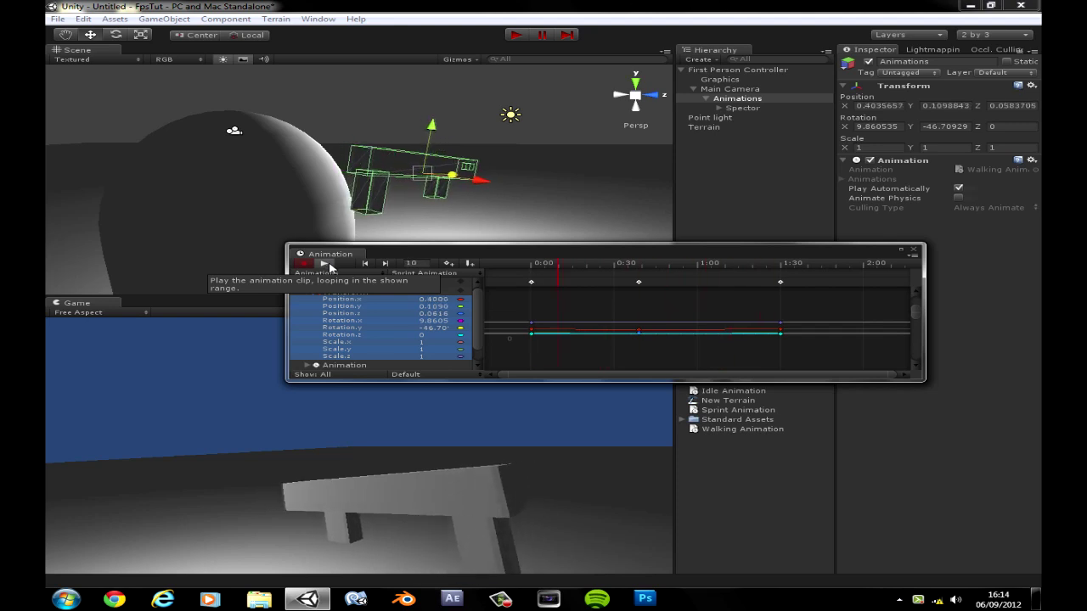
click(323, 265)
click(637, 283)
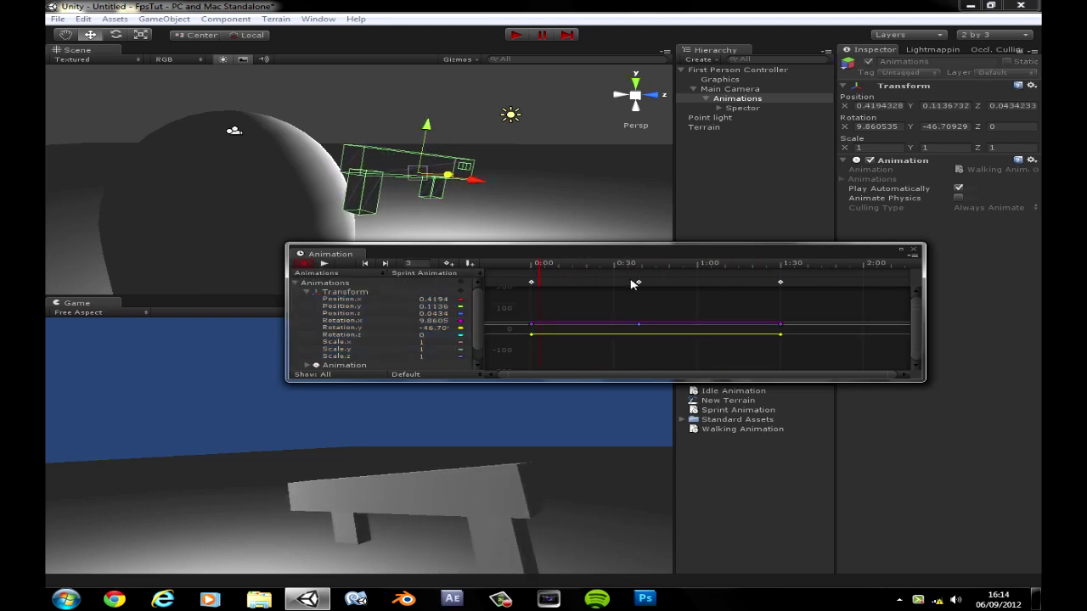
drag(639, 282, 586, 292)
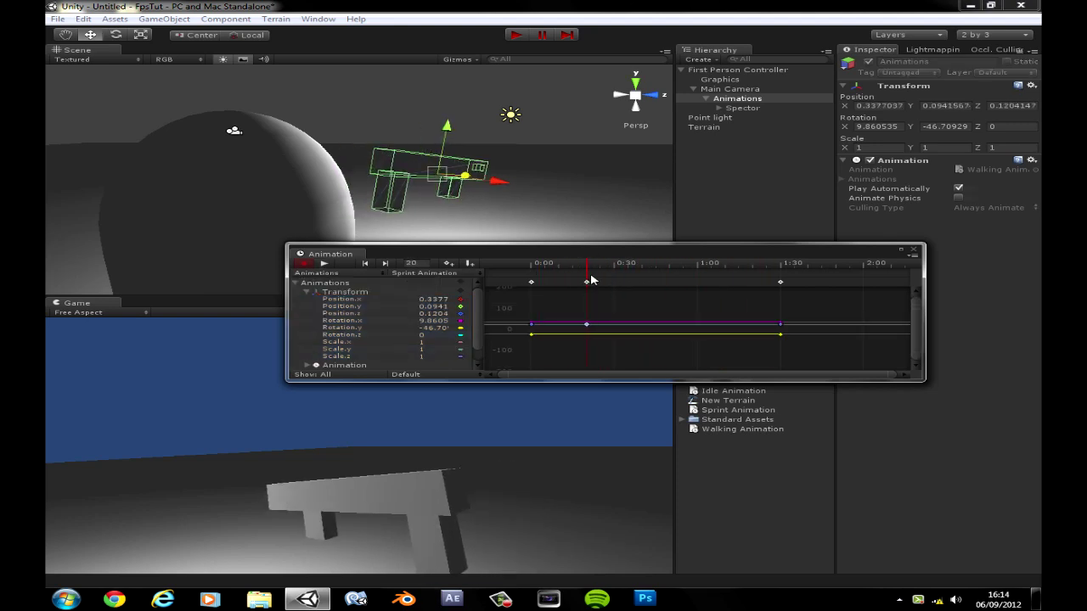
drag(462, 176, 502, 185)
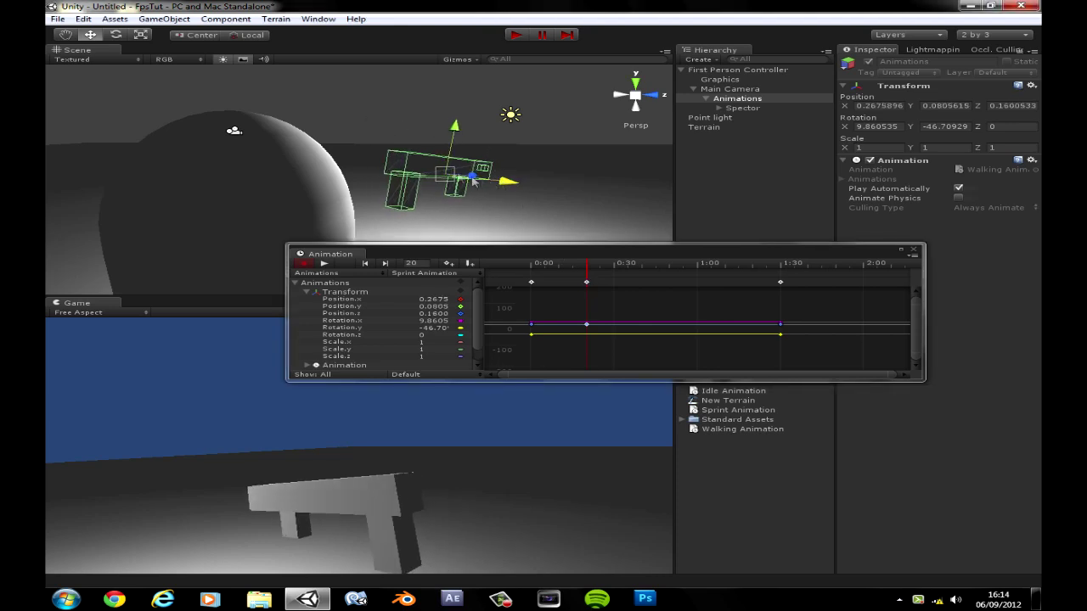
click(116, 35)
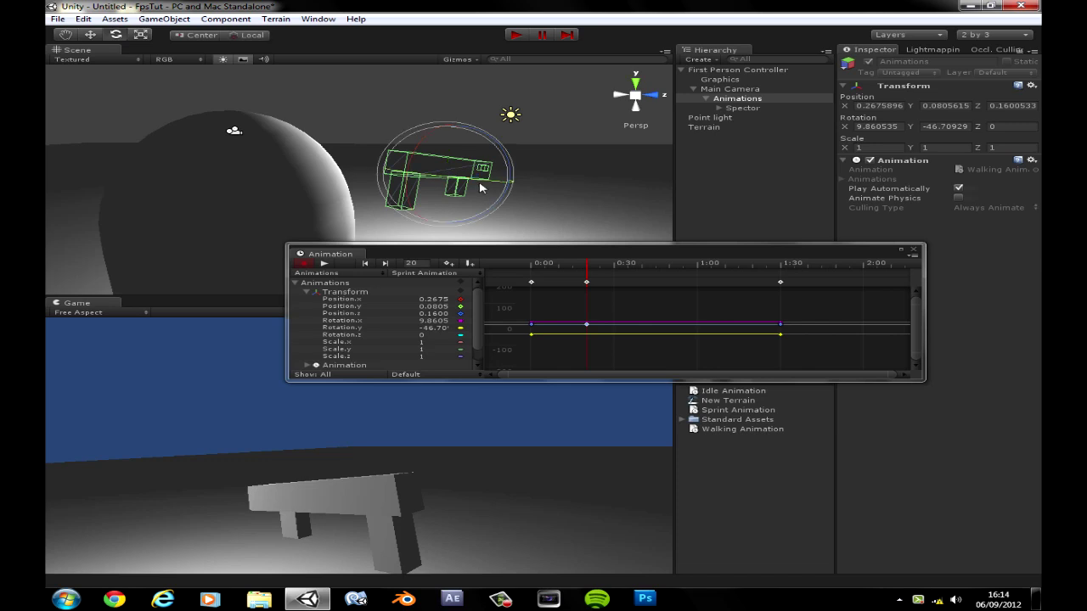
Twist the gun a little more, pull the final keyframe in to about frame 45, and replay
drag(481, 189, 488, 185)
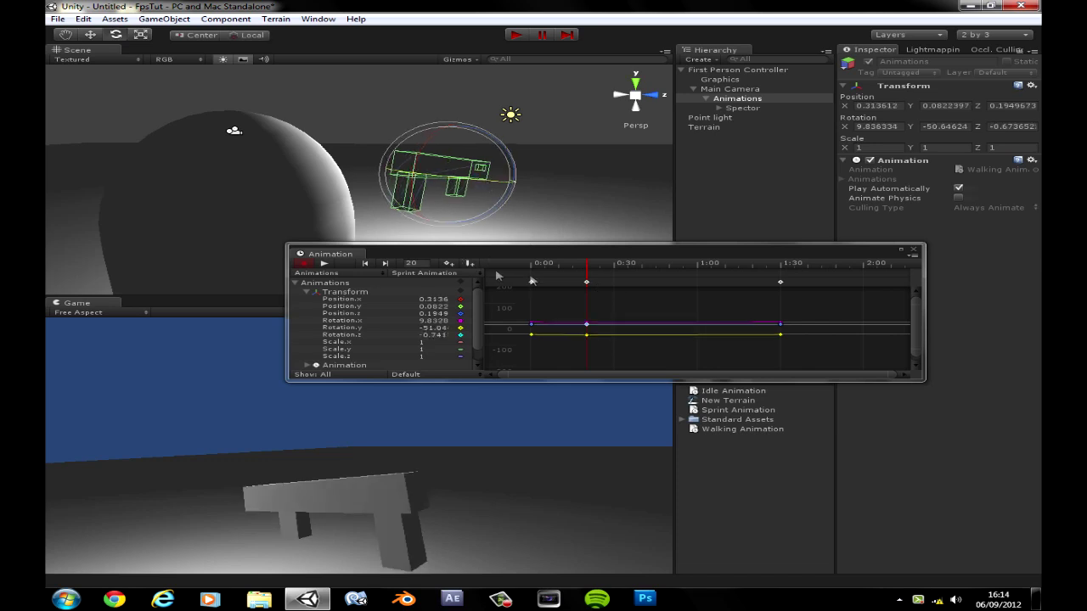
click(323, 264)
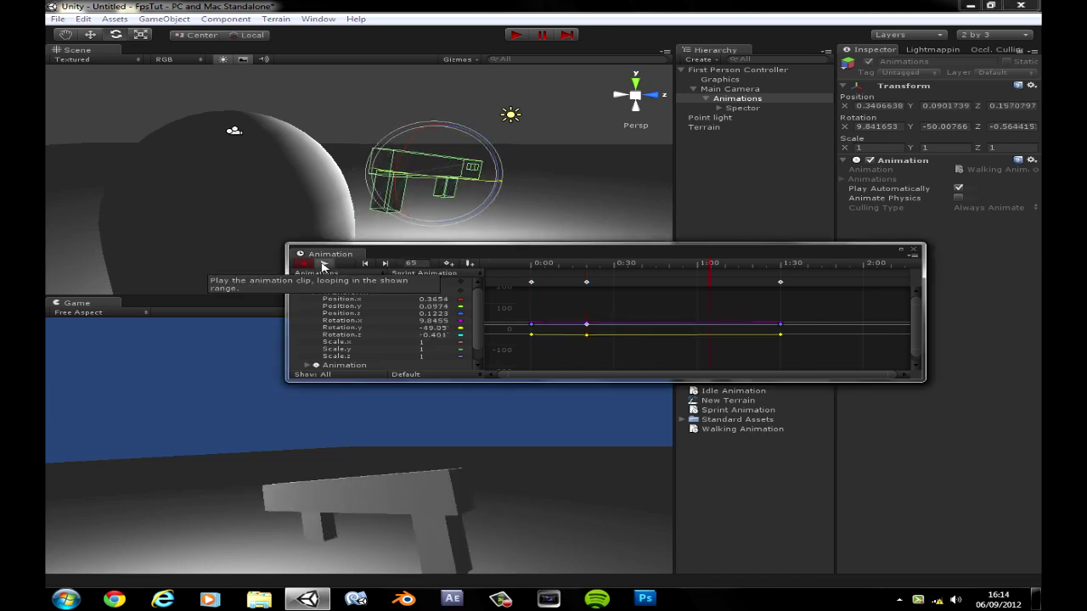
click(781, 283)
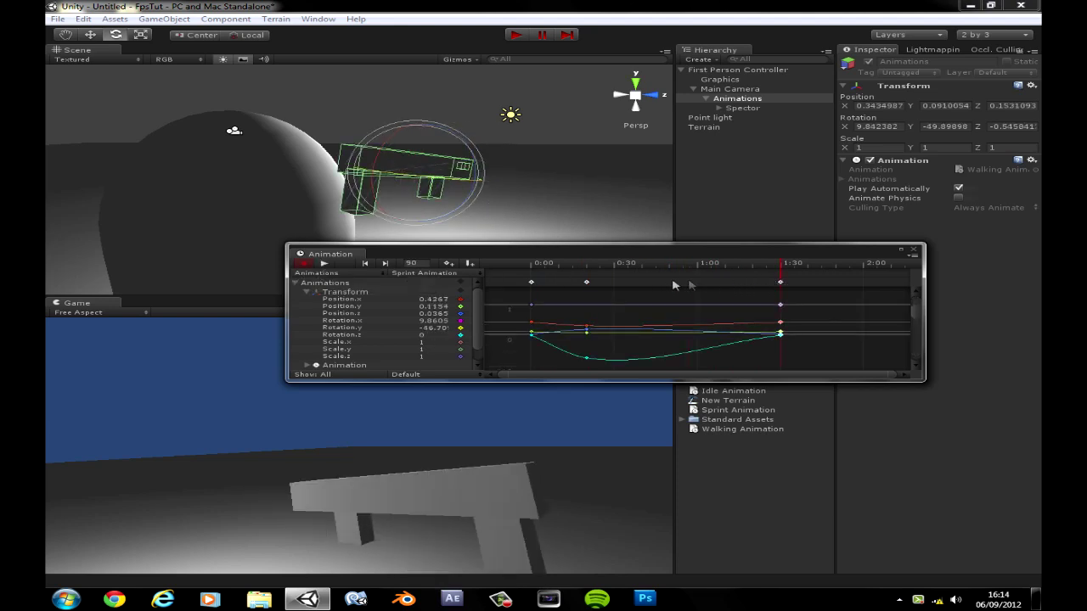
drag(674, 285, 655, 284)
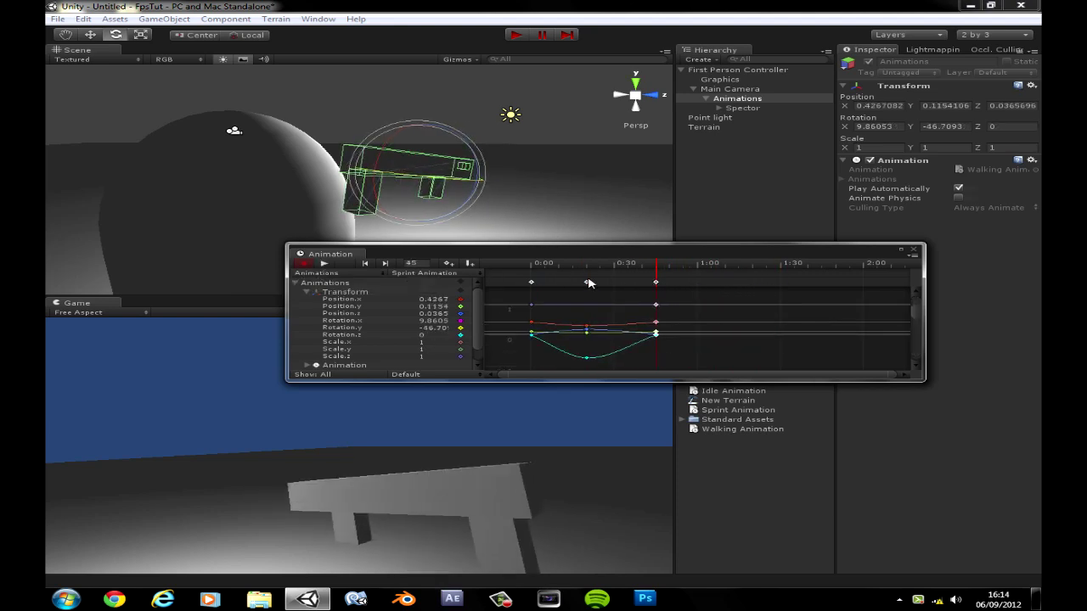
drag(586, 283, 577, 286)
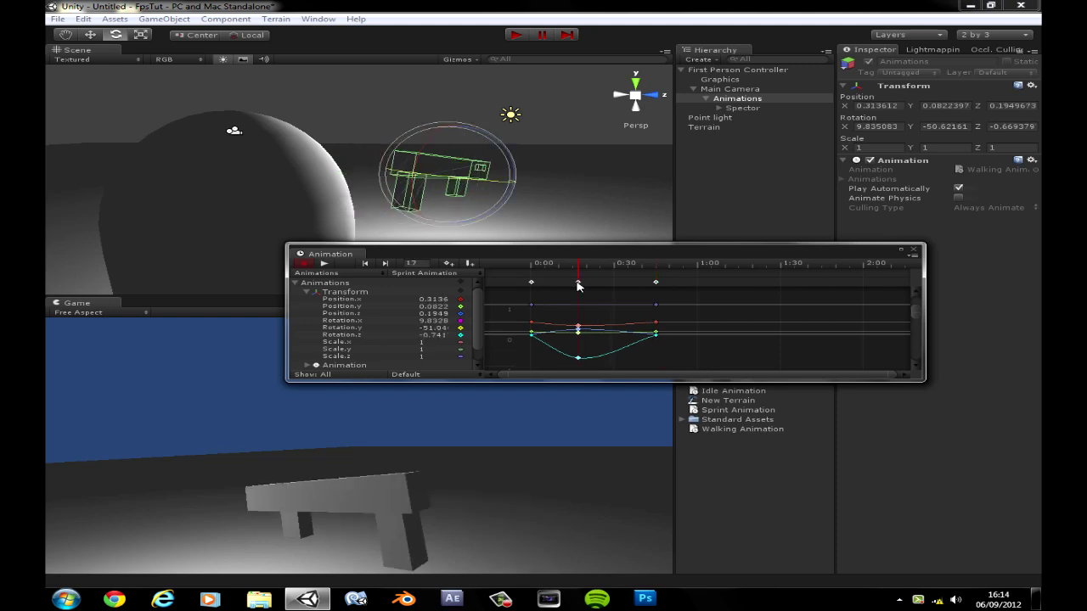
click(321, 264)
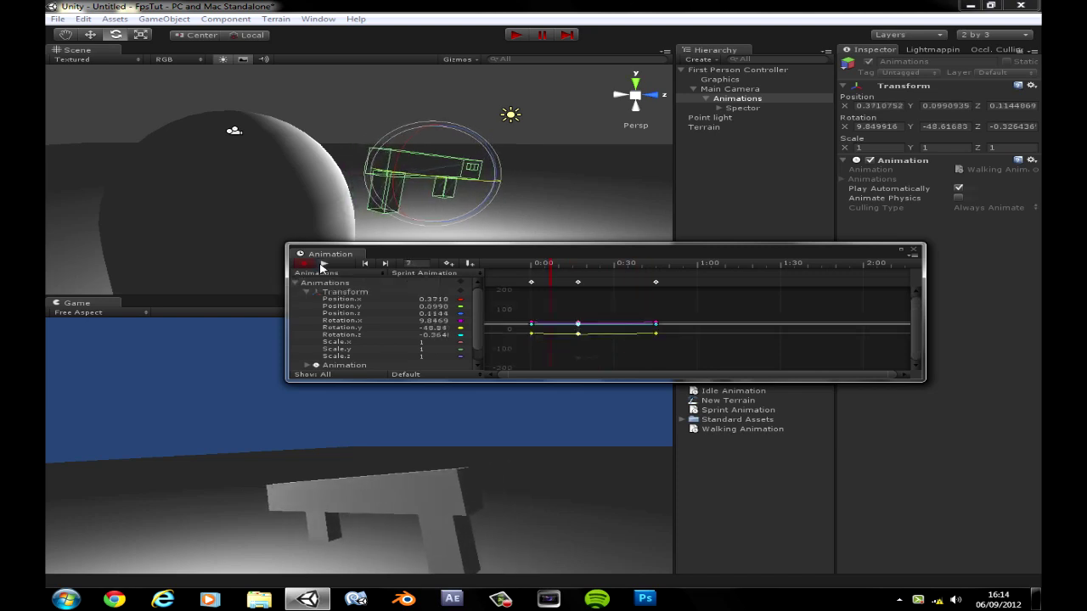
click(322, 265)
Check the poses at frames 0, 17 and 45, then stop recording and close the editor
click(530, 283)
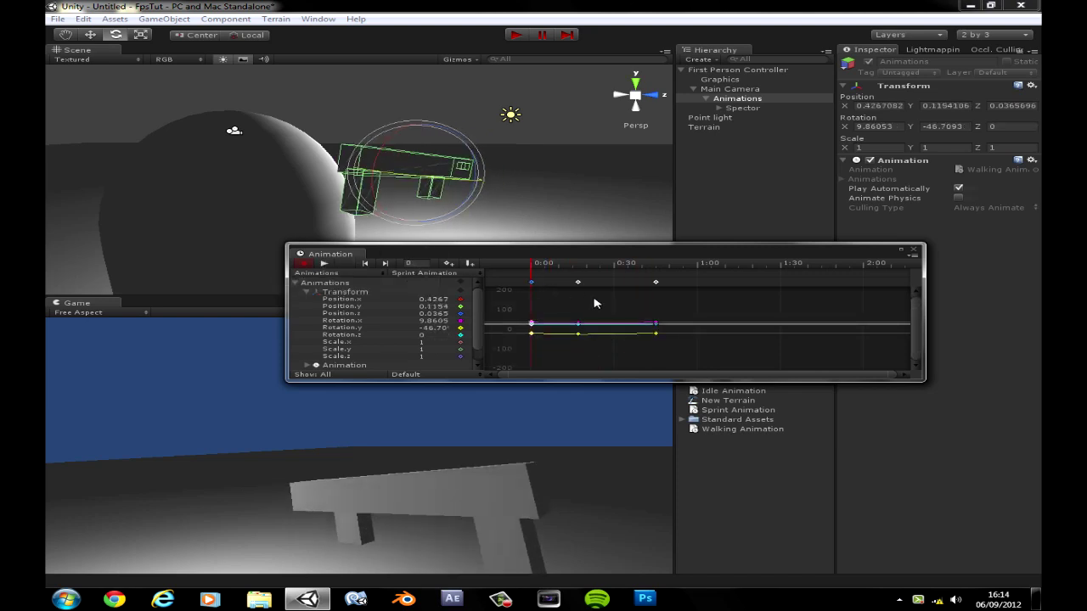
click(578, 283)
click(655, 282)
click(306, 265)
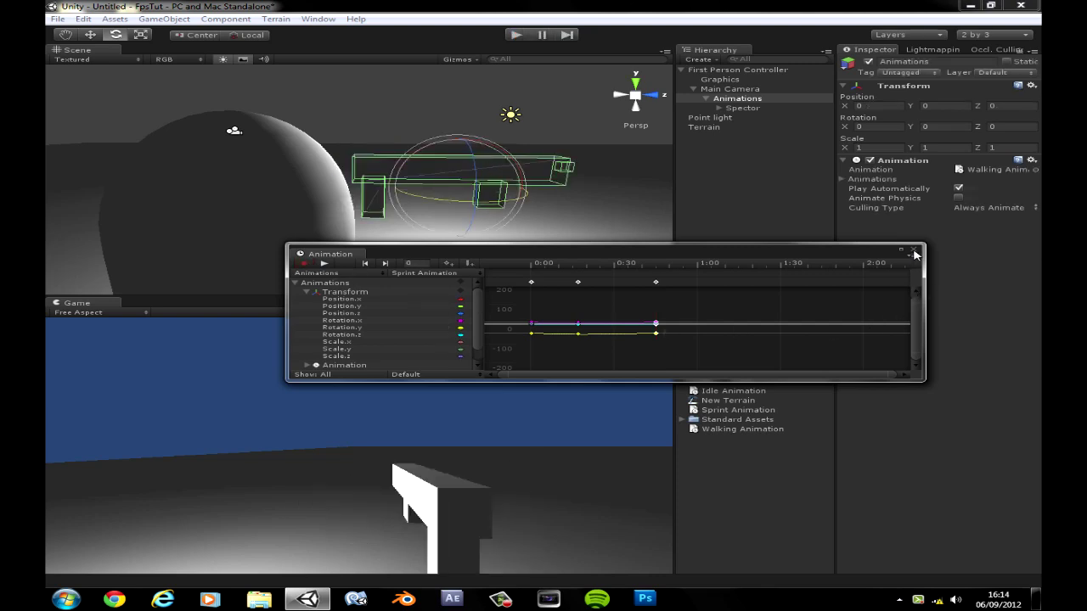
click(913, 253)
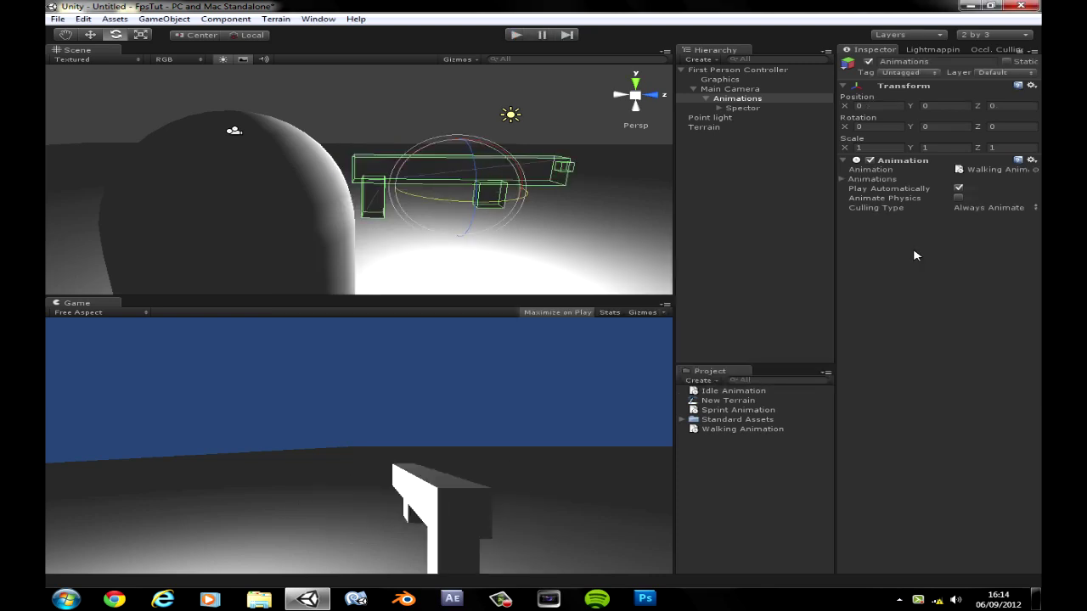
Create a new folder named Animations in the project root
click(744, 392)
click(746, 411)
click(747, 429)
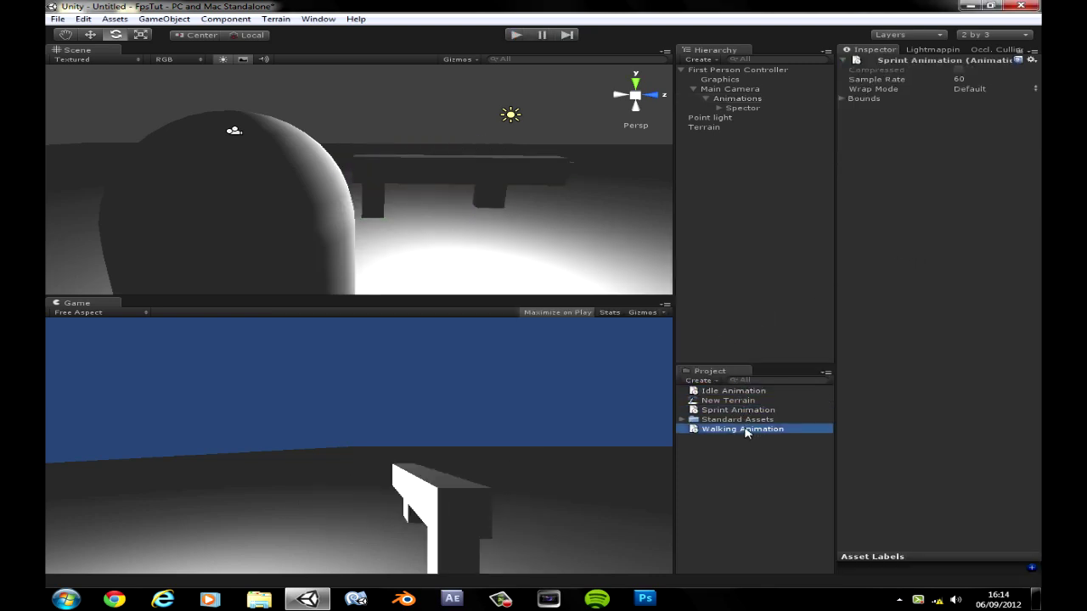
click(714, 491)
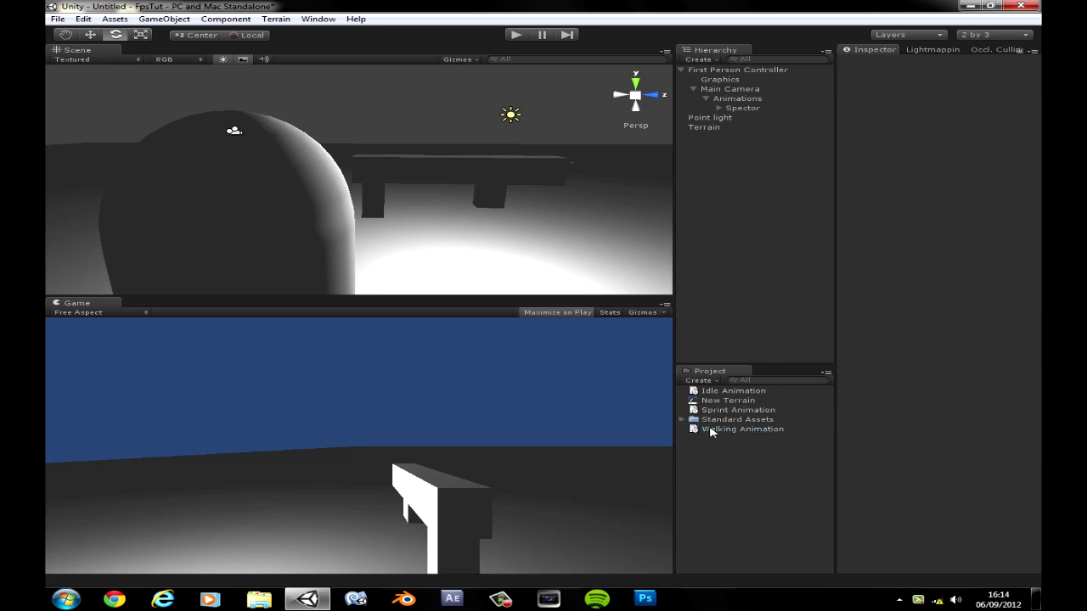
click(703, 381)
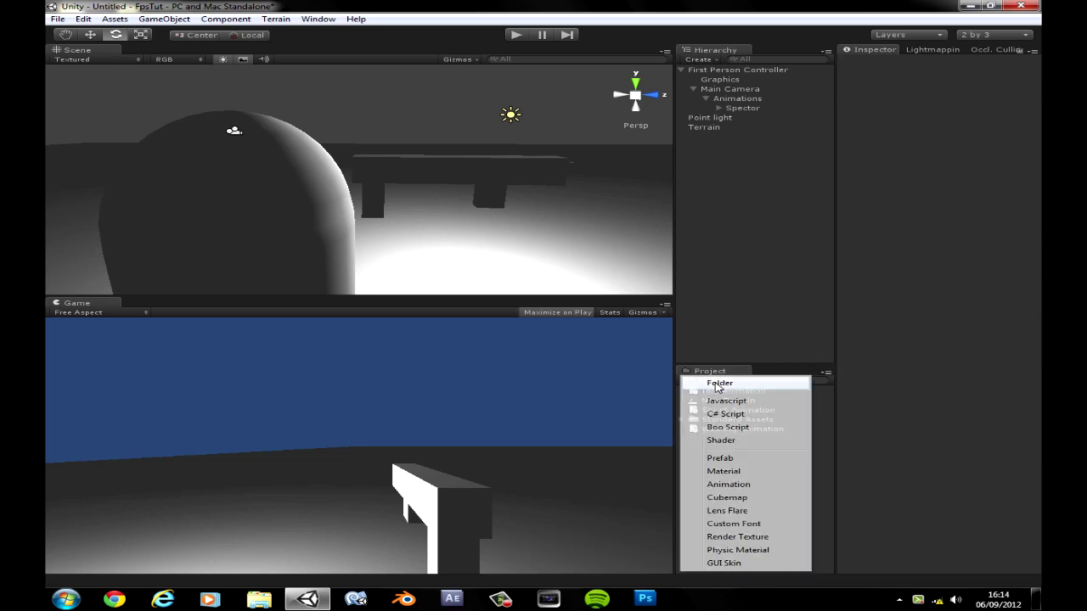
click(709, 386)
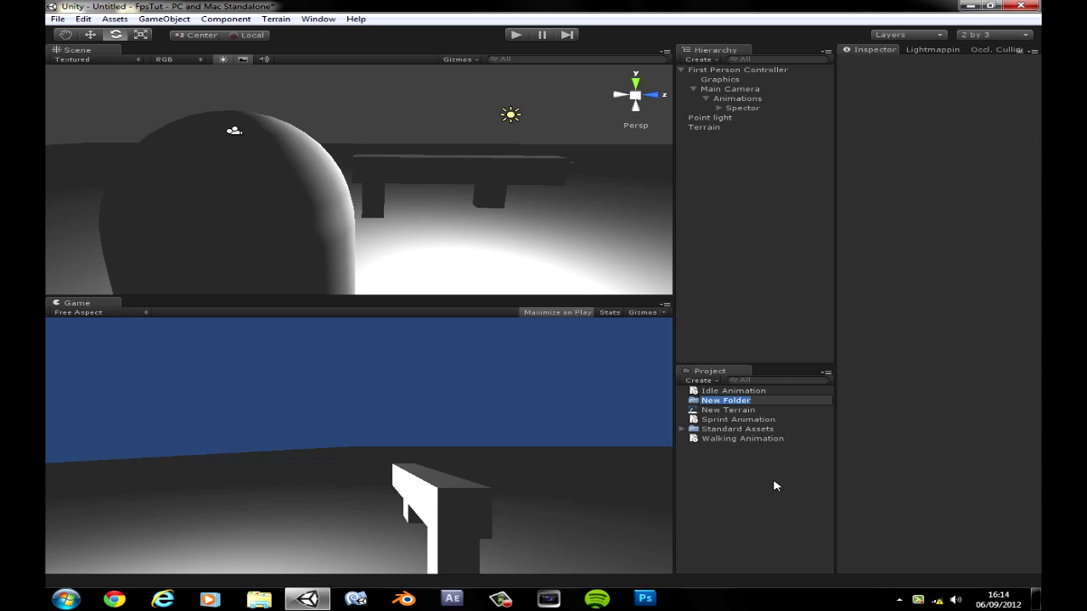
text(Ani)
key(Return)
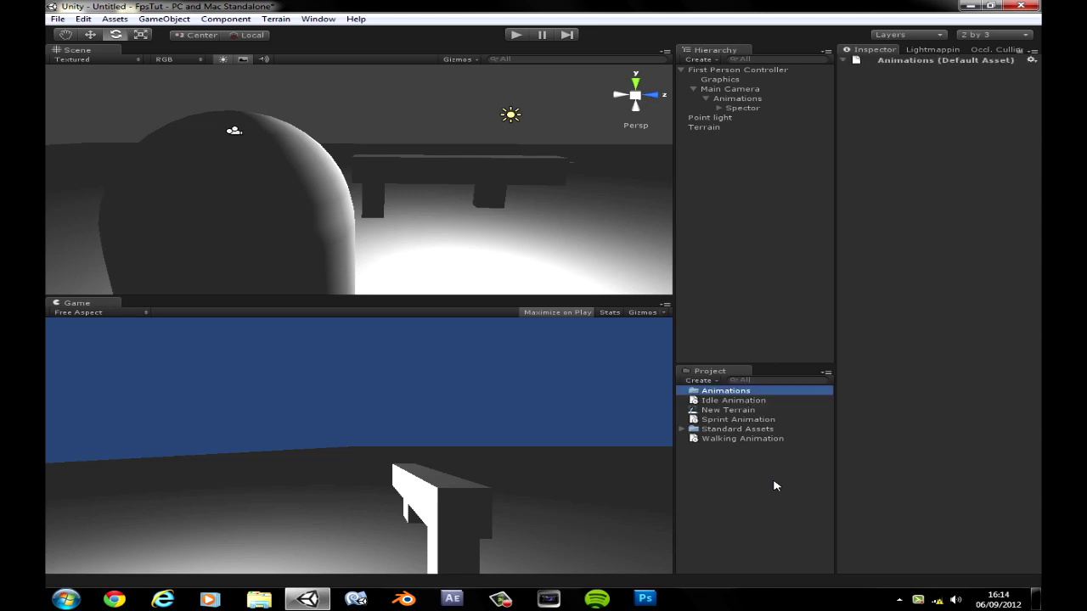
Move the Idle, Sprint and Walking Animation clips into the Animations folder
click(736, 405)
ctrl+click(732, 419)
ctrl+click(728, 439)
drag(722, 408, 722, 396)
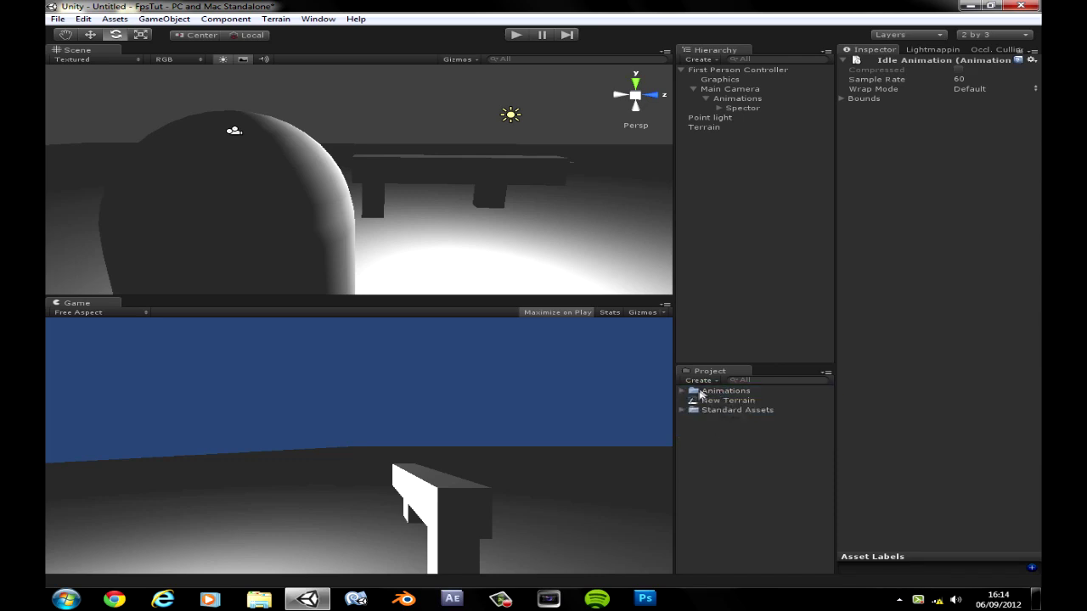
Delete the stray folder accidentally created inside Animations and collapse Animations
click(699, 381)
click(712, 384)
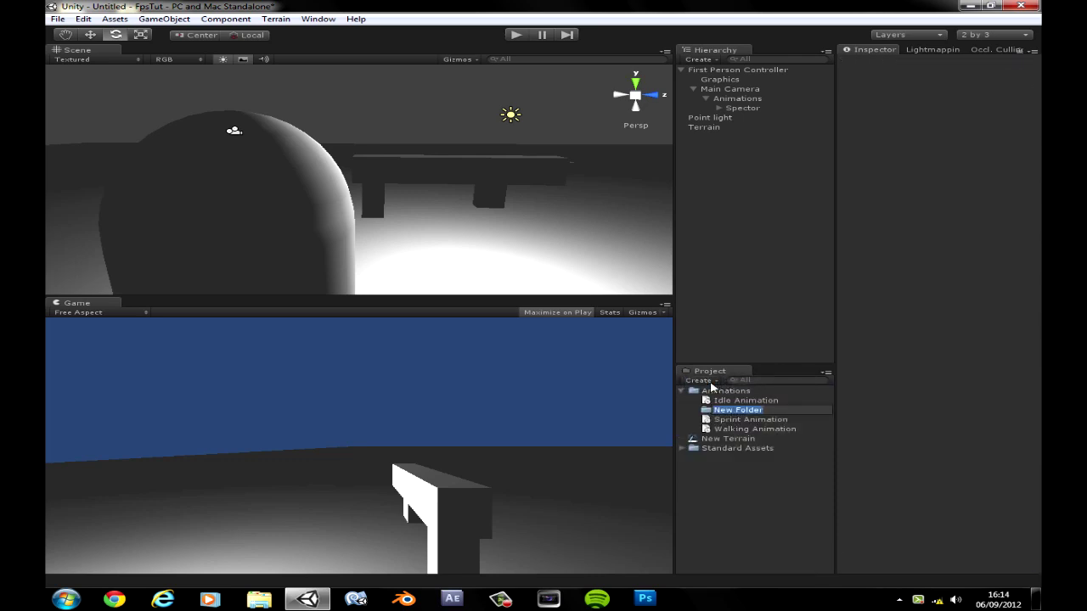
click(748, 410)
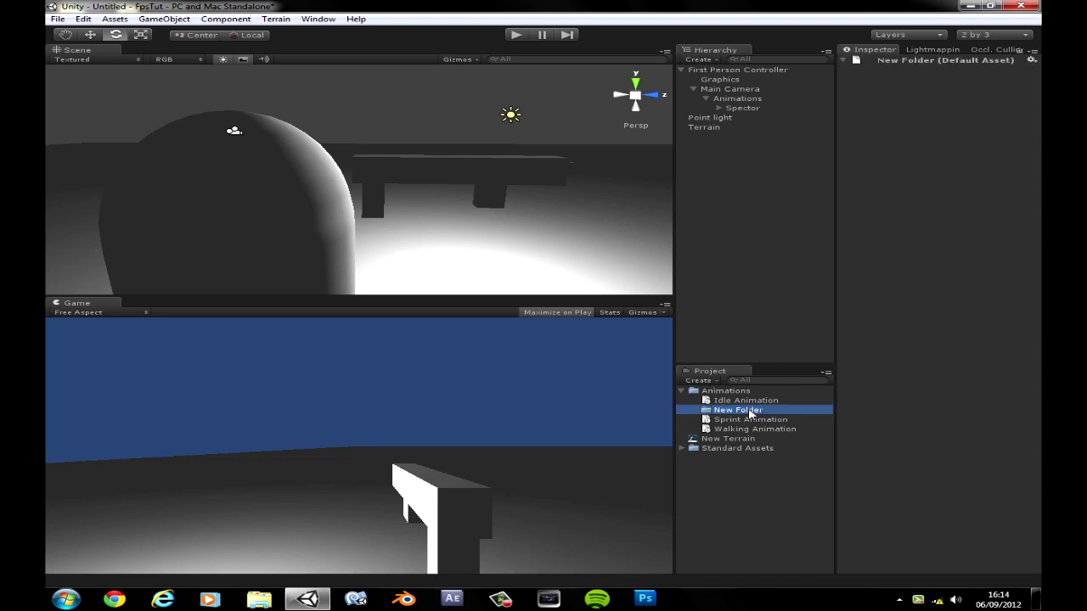
key(Delete)
key(Return)
click(685, 393)
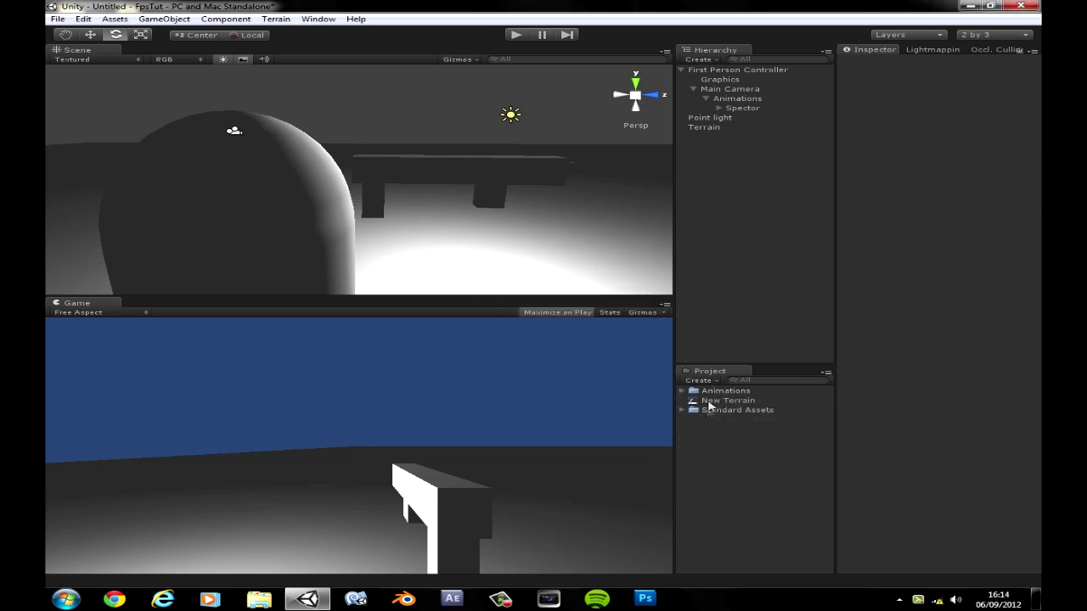
Create a Scripts folder at the project root
click(705, 401)
click(701, 381)
click(707, 387)
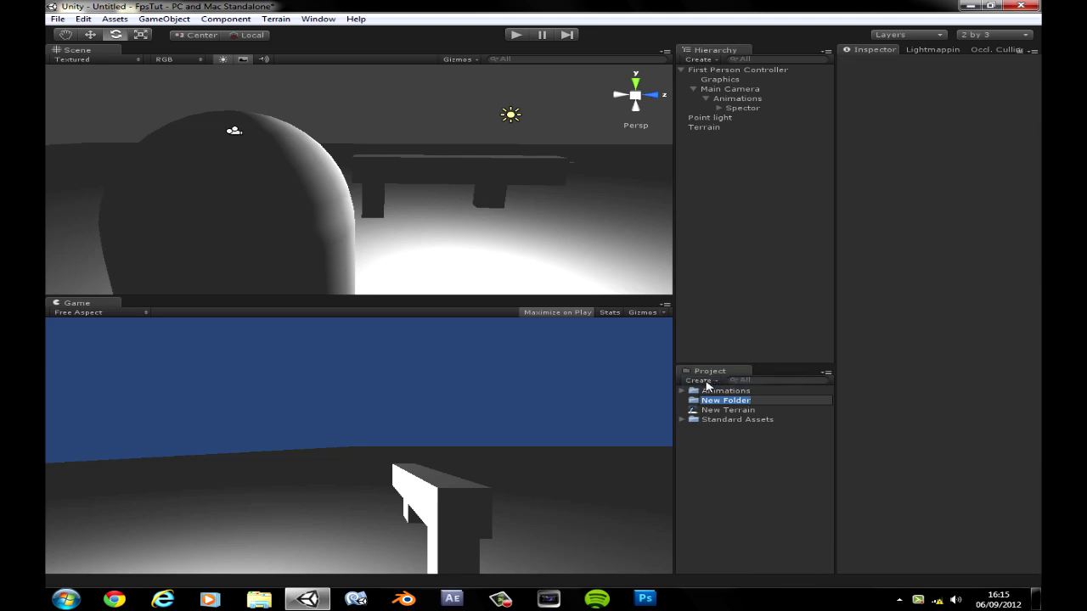
text(Scripts)
key(Return)
Remove the extra folder accidentally created inside Scripts
click(702, 381)
click(715, 387)
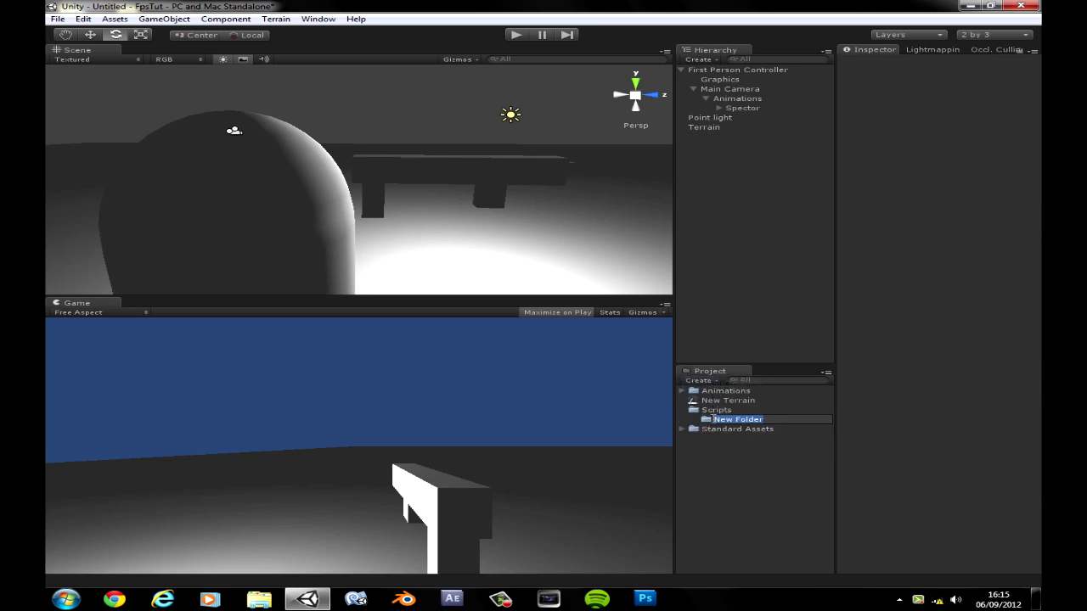
key(Return)
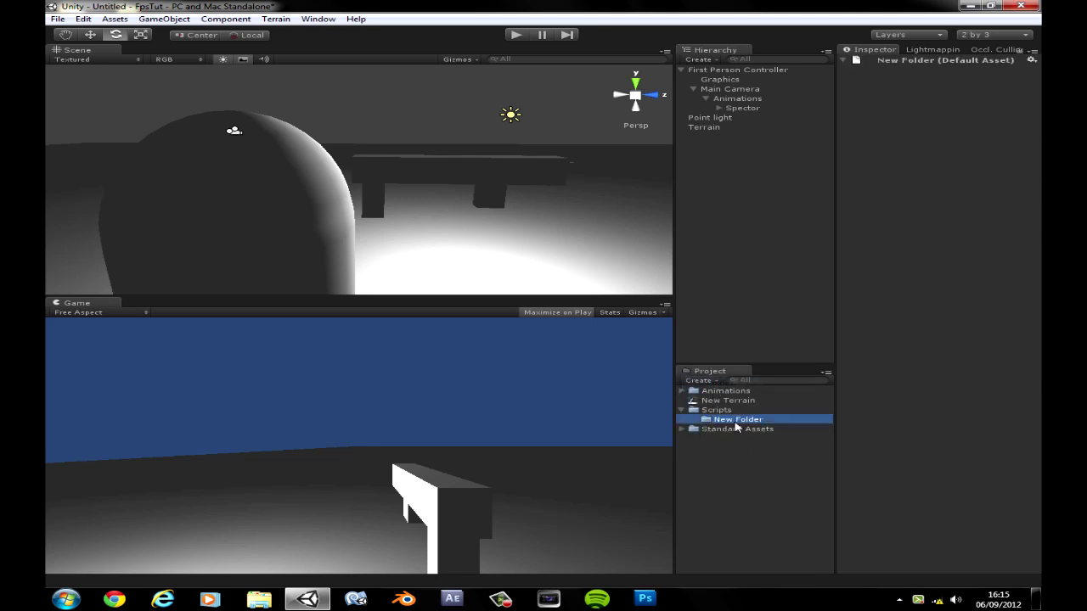
key(Delete)
key(Return)
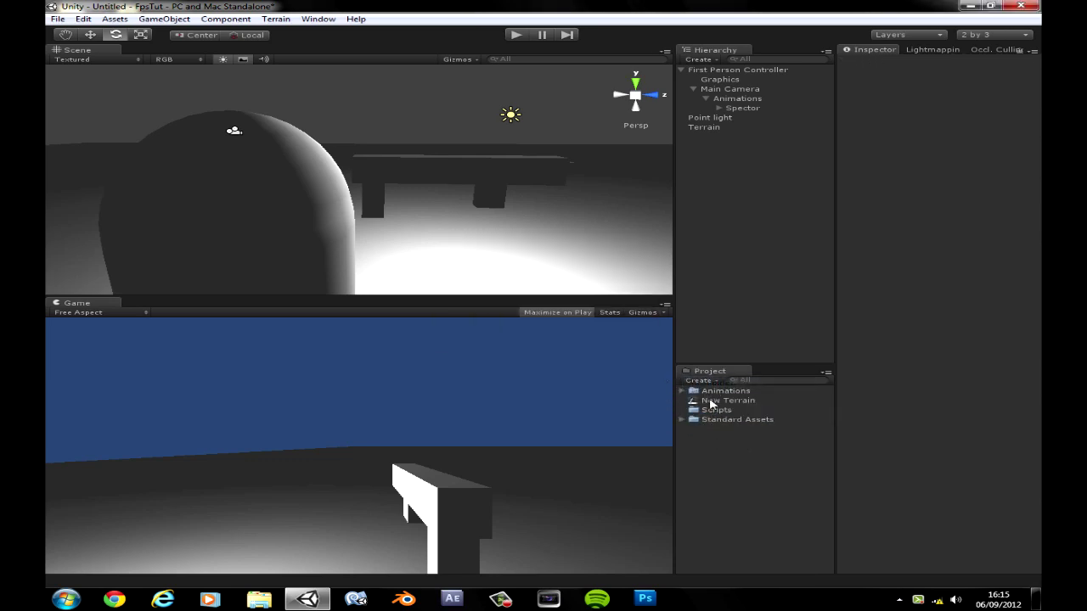
Create a terrains folder at the root and move New Terrain into it
click(711, 404)
click(699, 381)
click(705, 385)
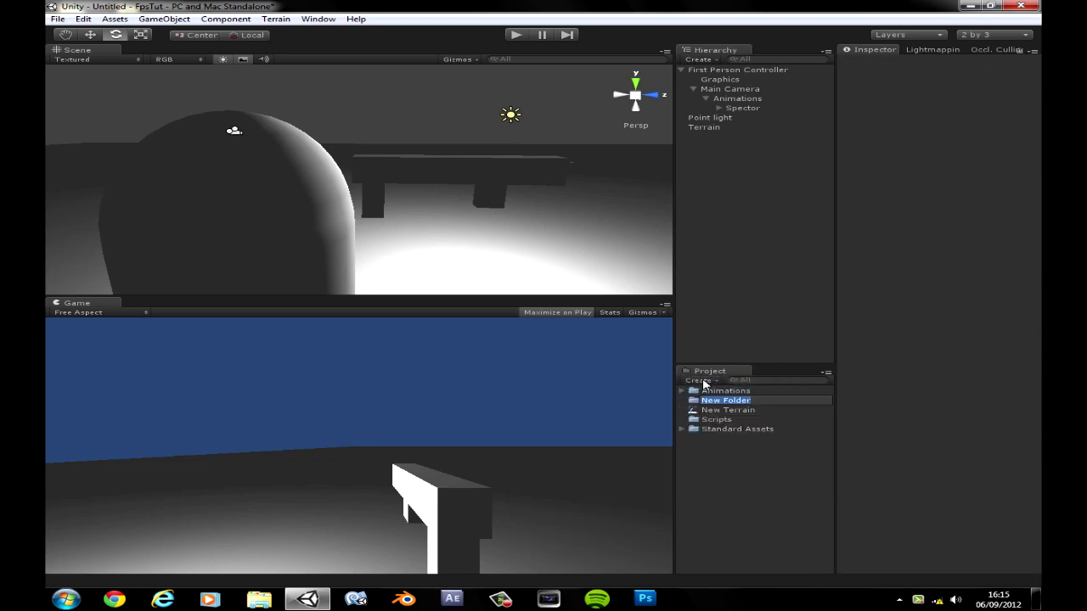
text(terrains)
key(Return)
drag(720, 405, 728, 432)
Rename the terrains folder to Terrains, then select the Scripts and Animations folders
click(706, 419)
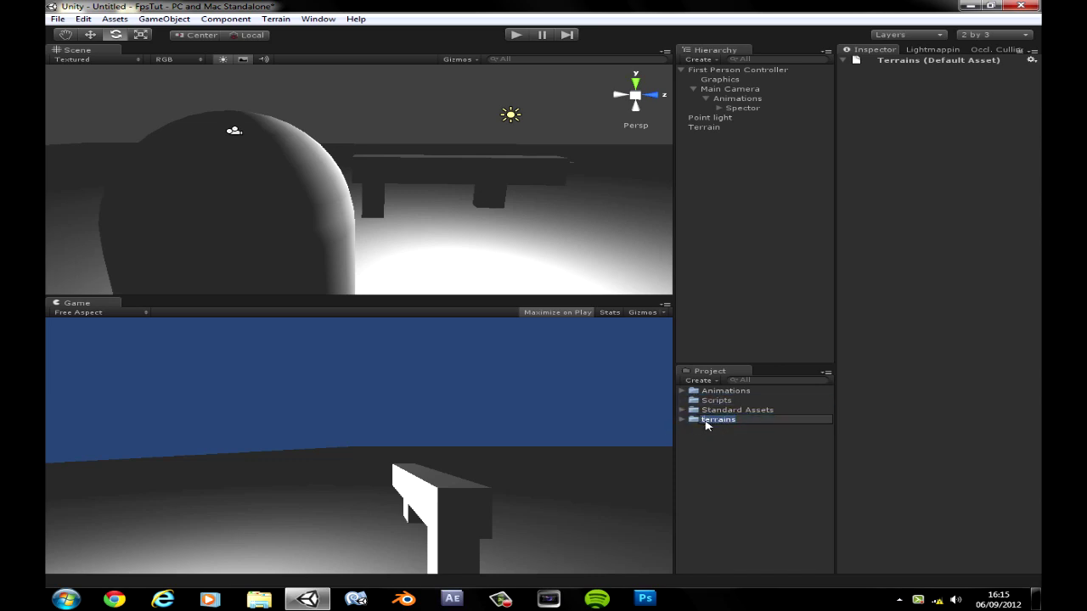
text(Terrains)
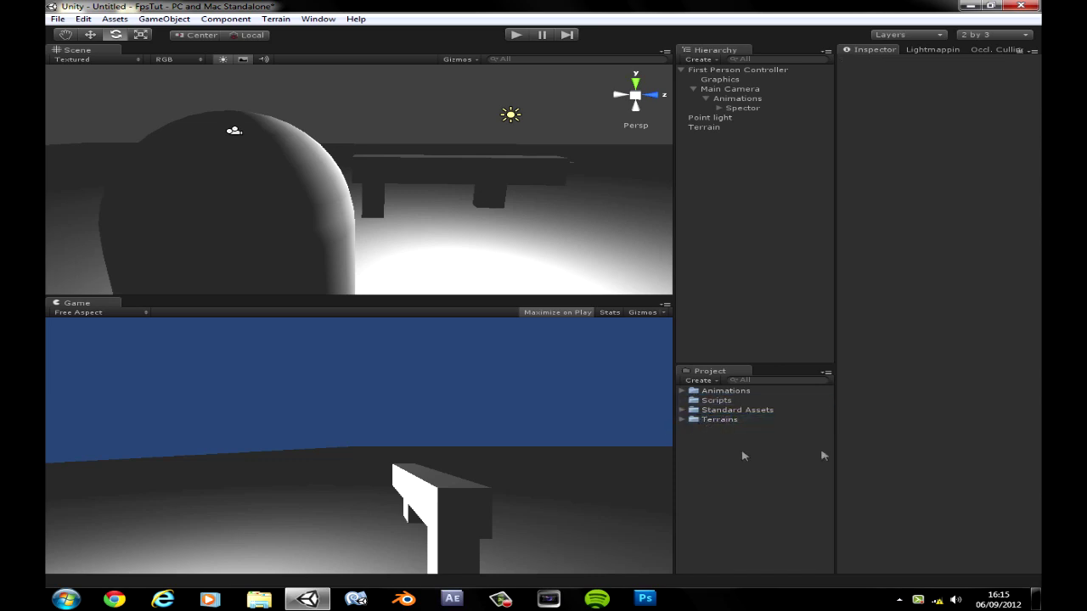
click(743, 402)
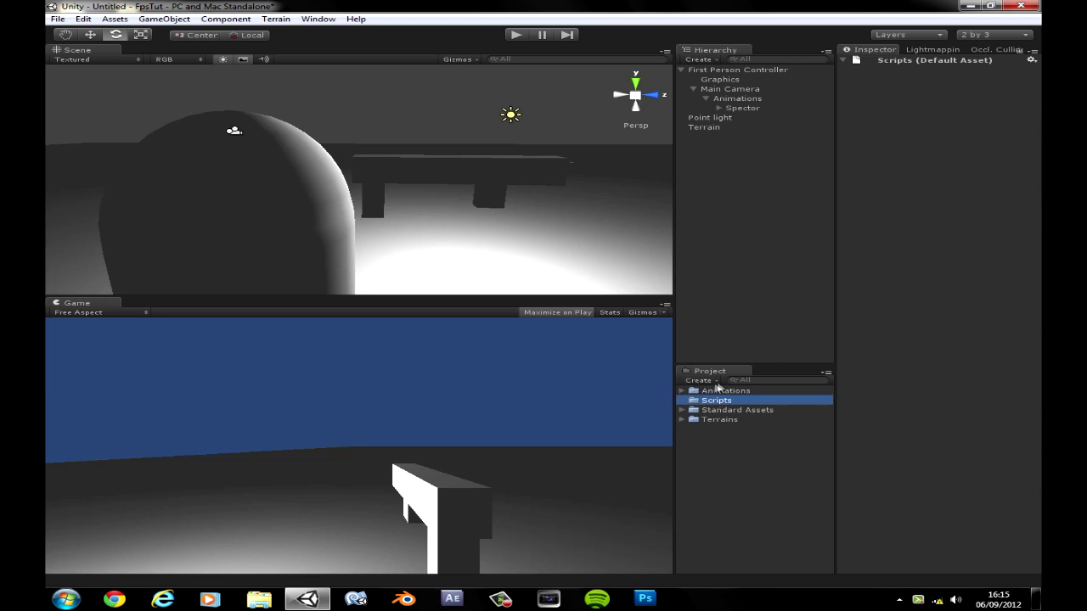
click(719, 390)
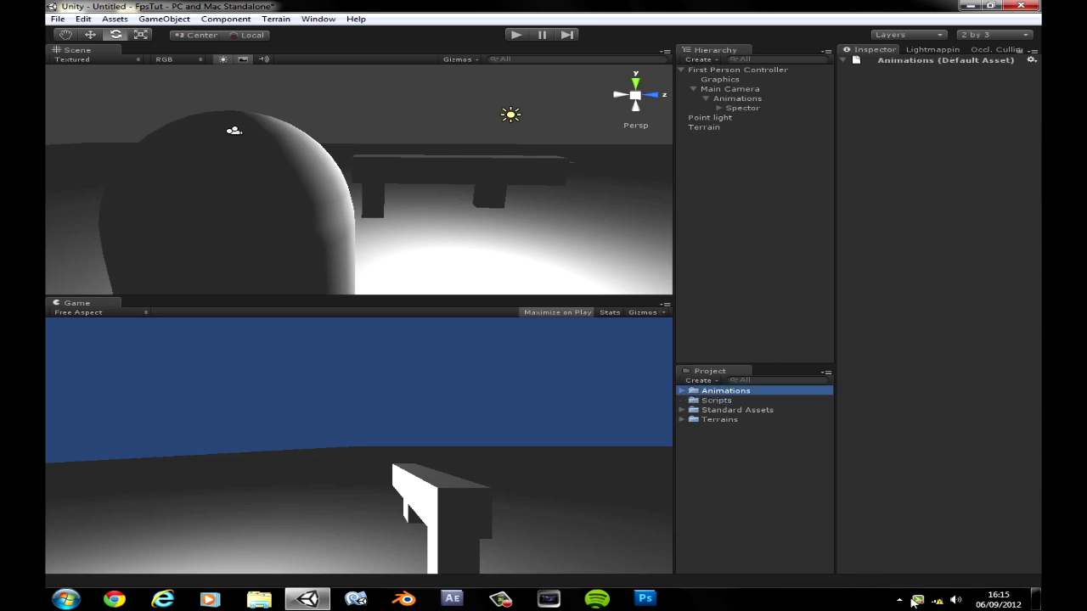
click(915, 600)
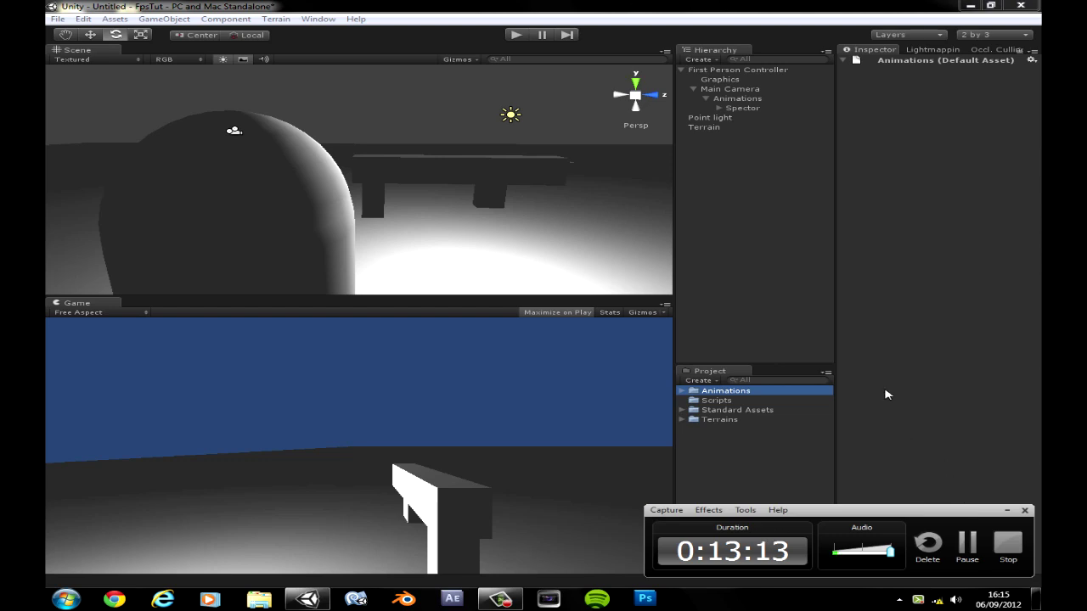
click(938, 600)
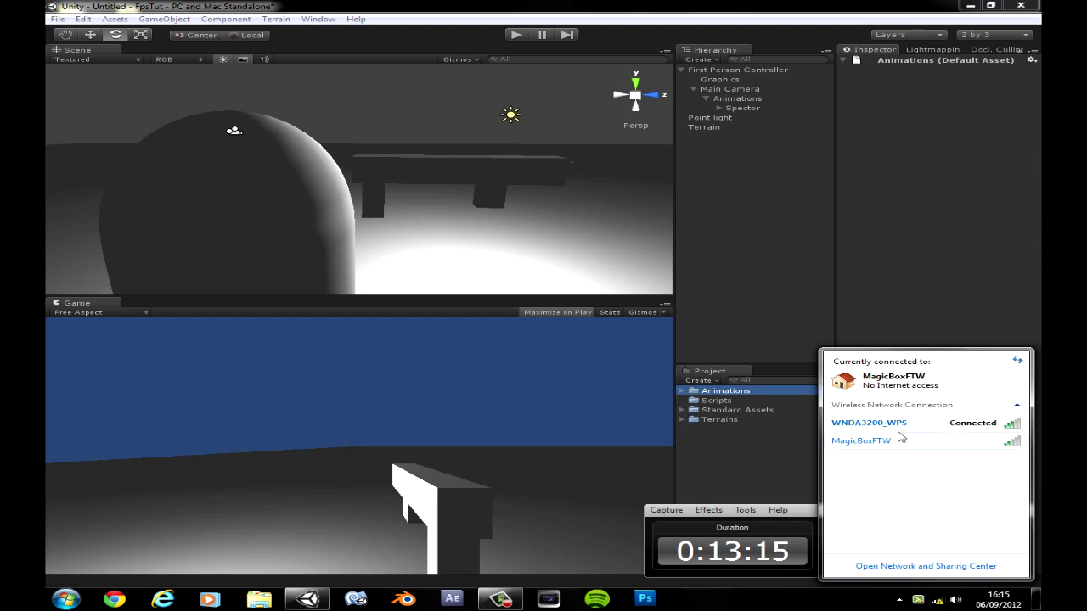
right_click(958, 426)
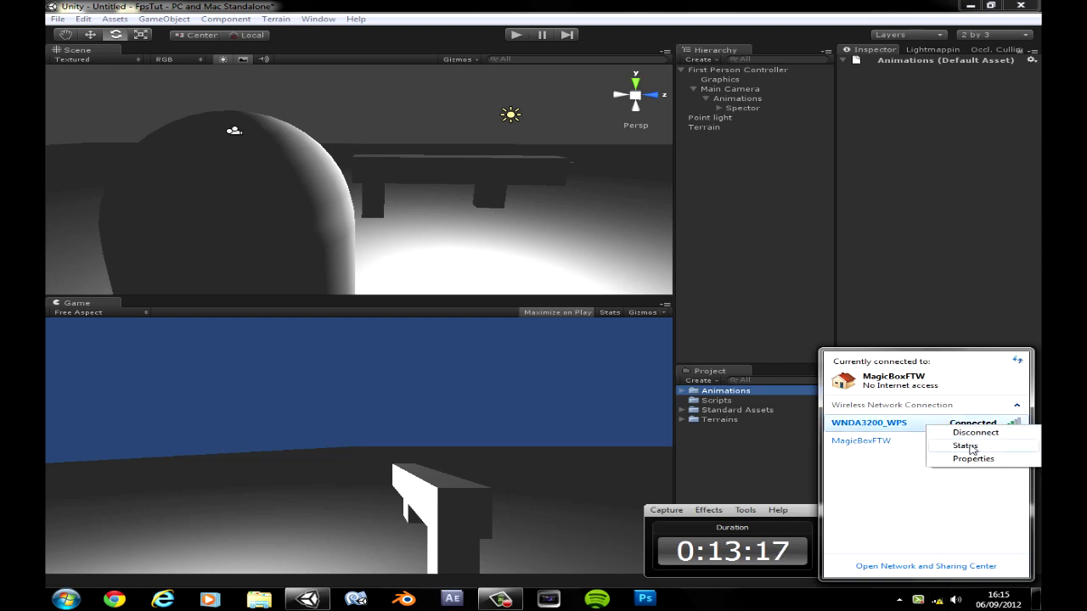
click(966, 445)
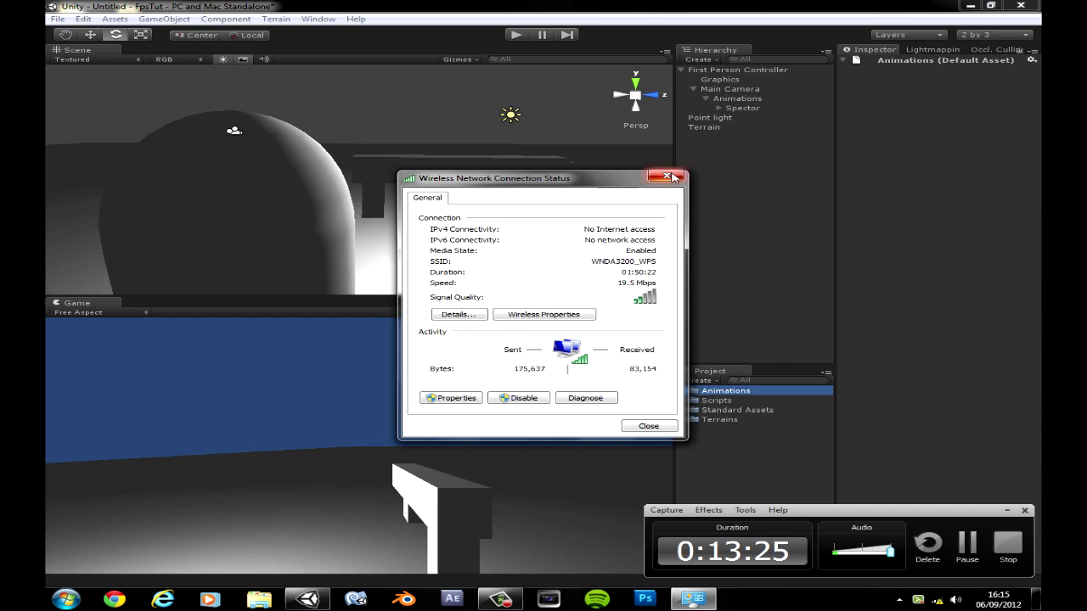
click(671, 177)
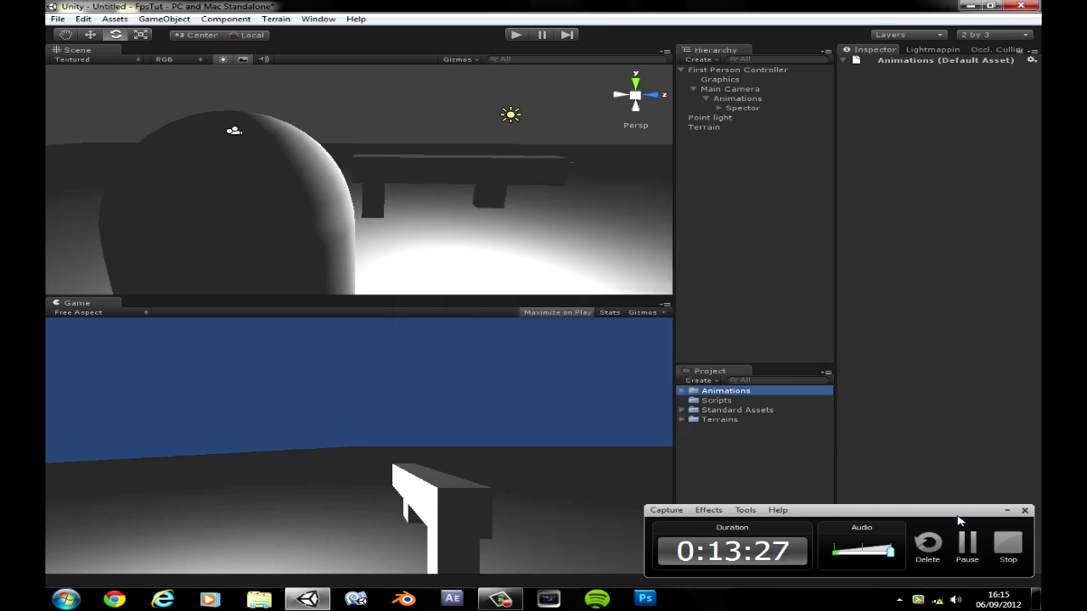